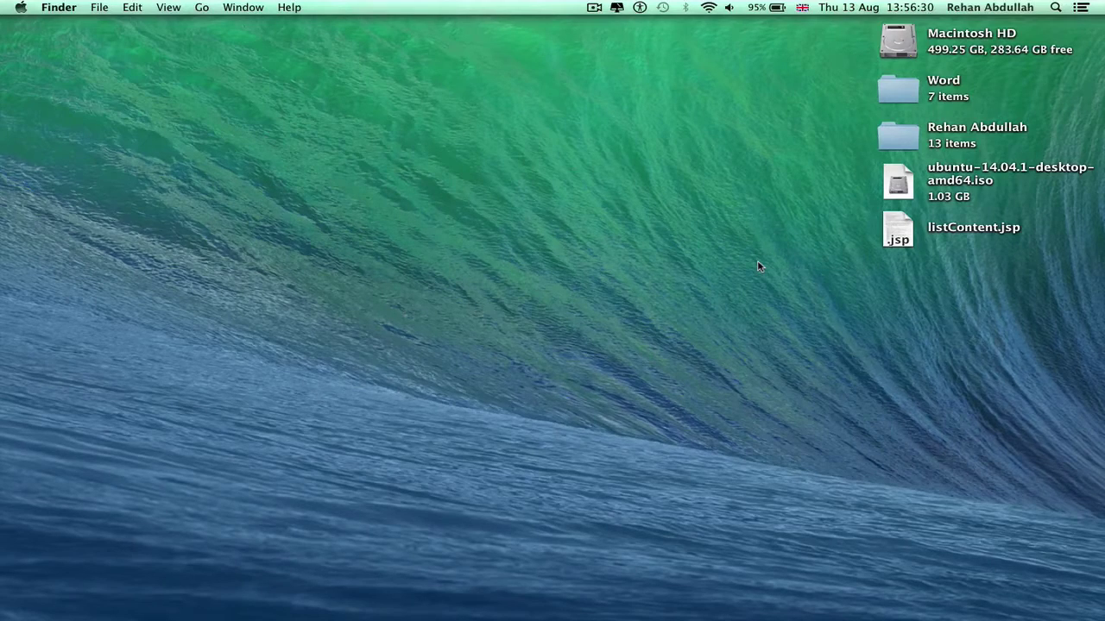
# - Launch Word, create a new blank Word Document, and move its window to the top-left
pyautogui.moveTo(774, 619)
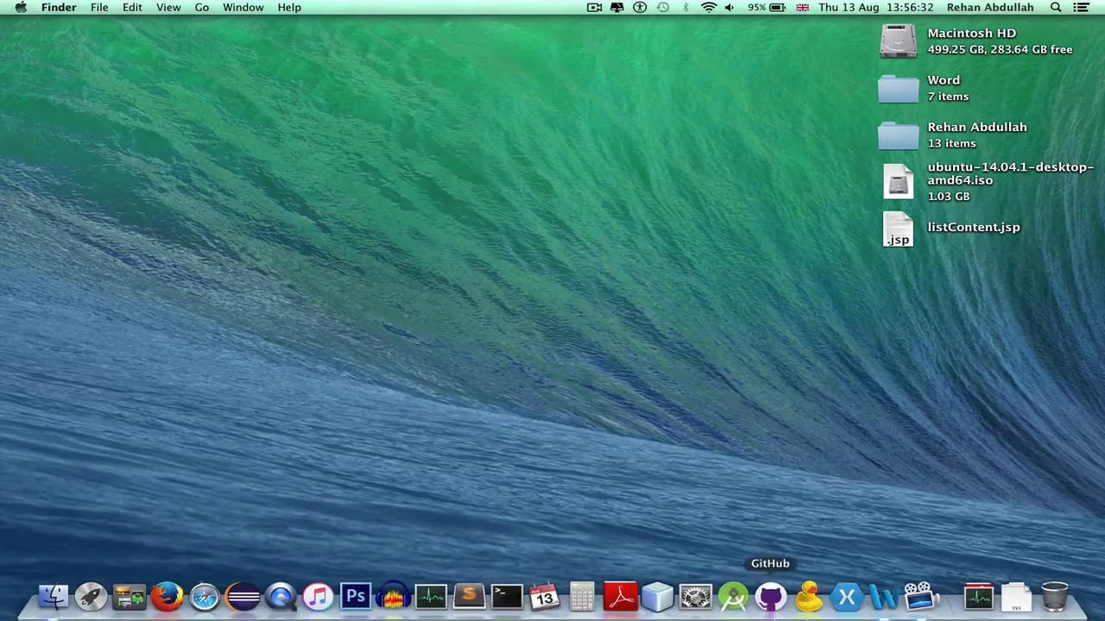
pyautogui.click(879, 604)
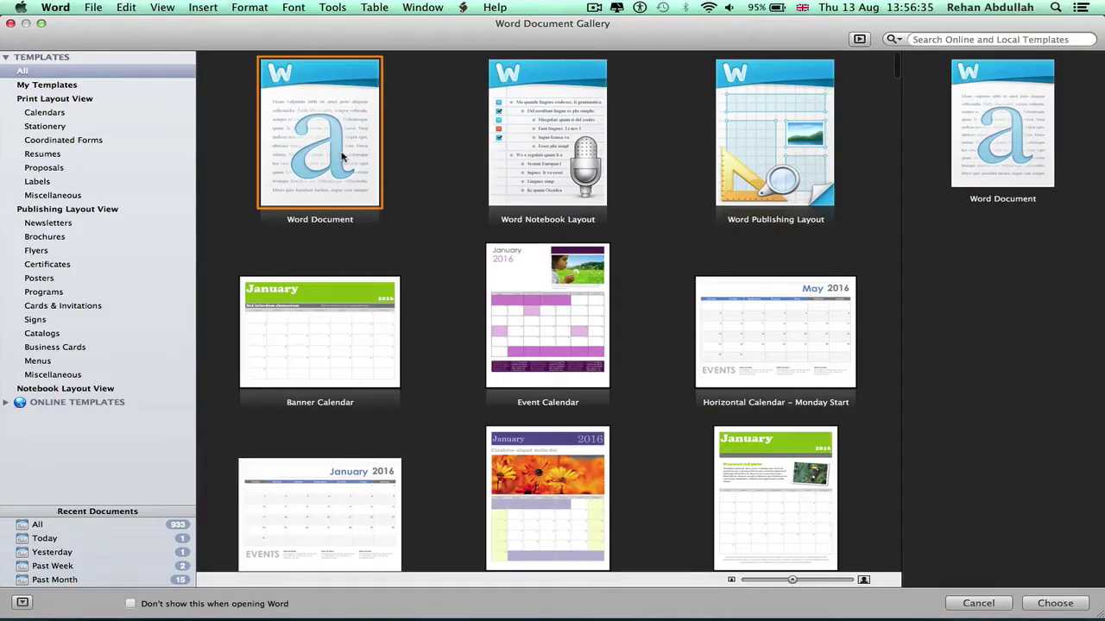
pyautogui.doubleClick(341, 156)
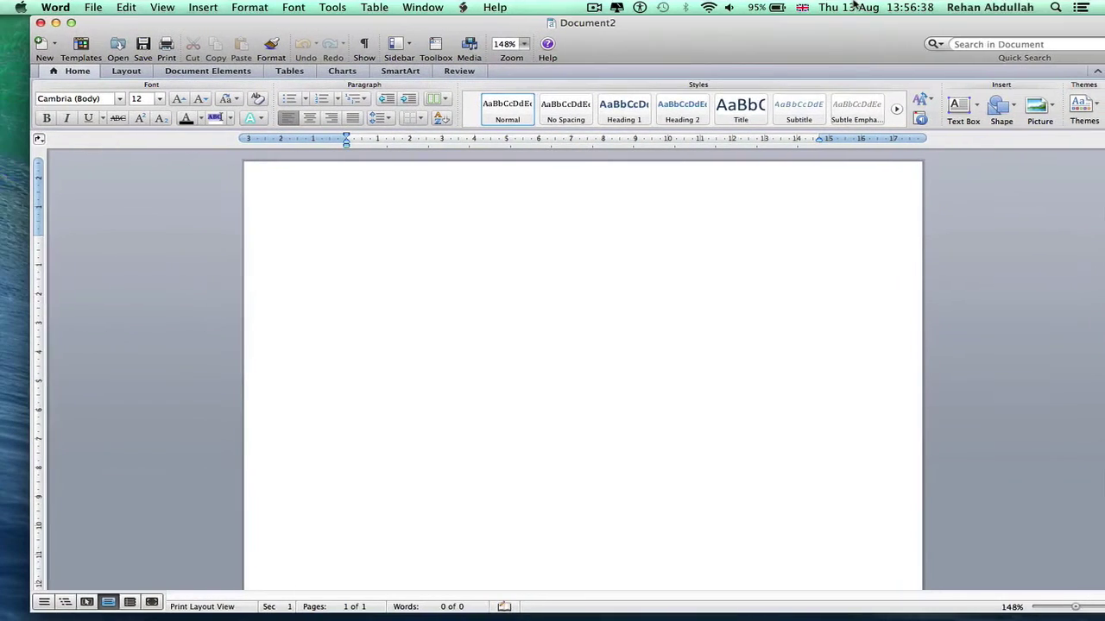
pyautogui.moveTo(798, 41); pyautogui.dragTo(777, 7)
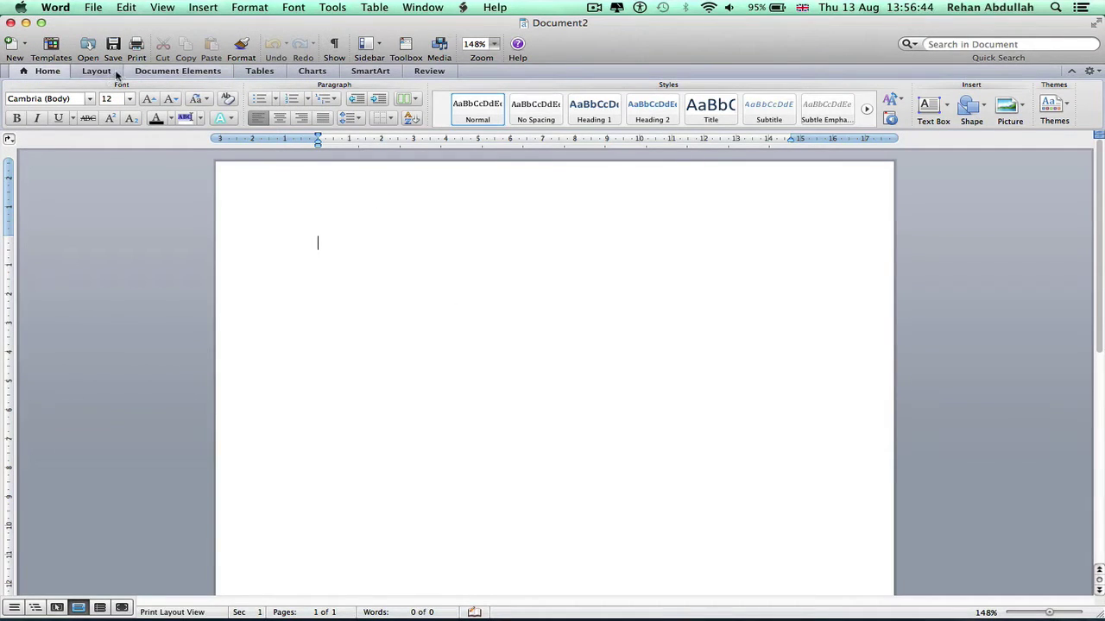
# - Choose a solid border line style in the Tables tab and turn on Draw
pyautogui.click(100, 73)
pyautogui.click(260, 71)
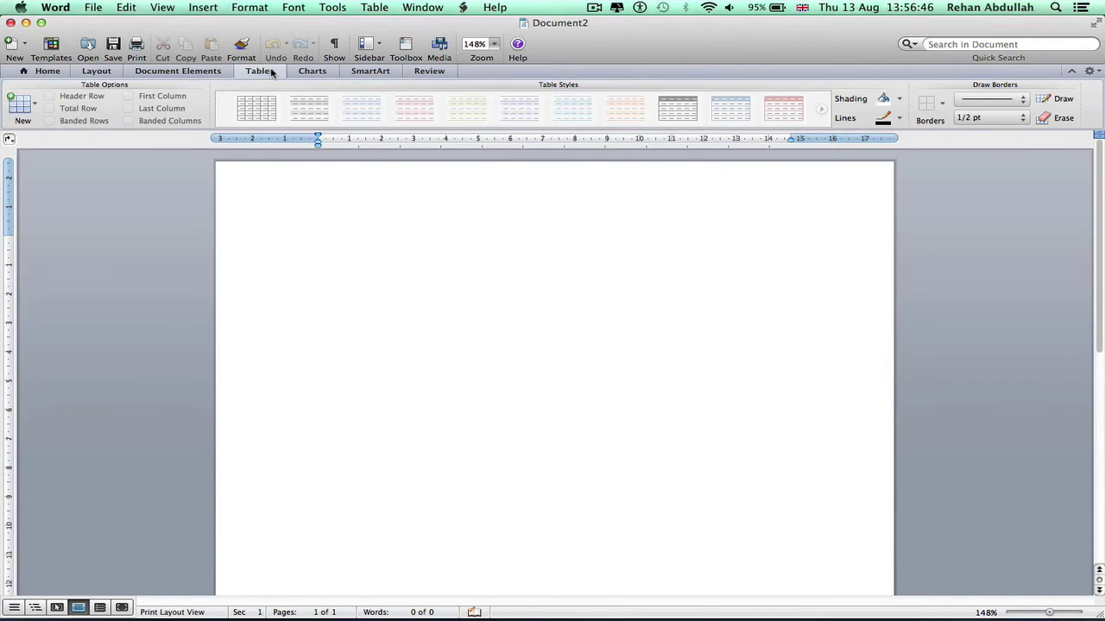
pyautogui.click(1015, 104)
pyautogui.click(1010, 100)
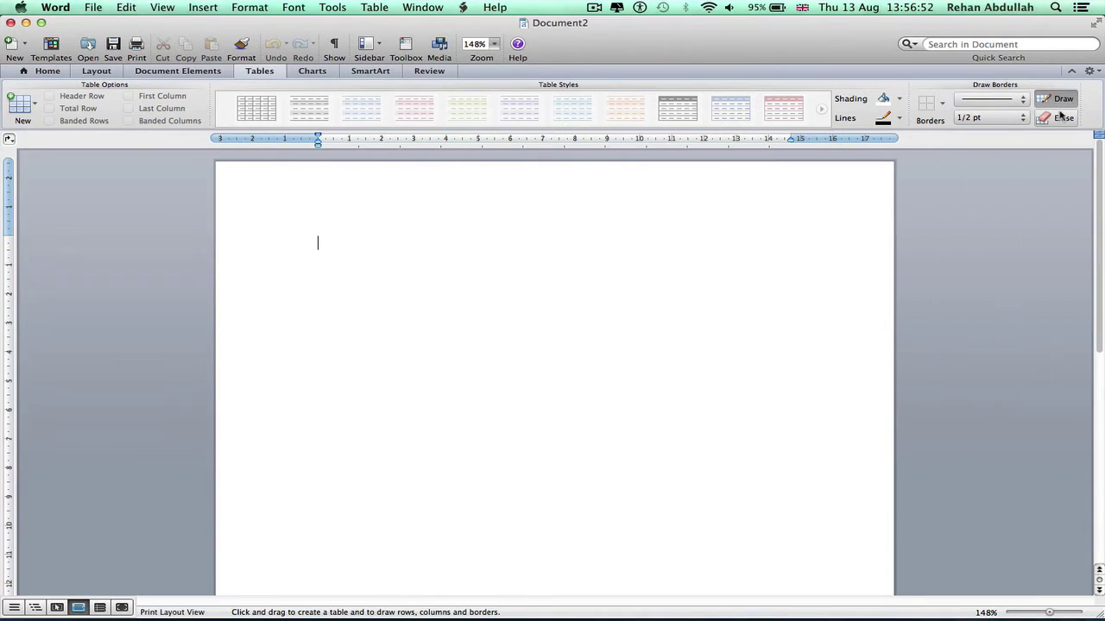
pyautogui.click(1057, 99)
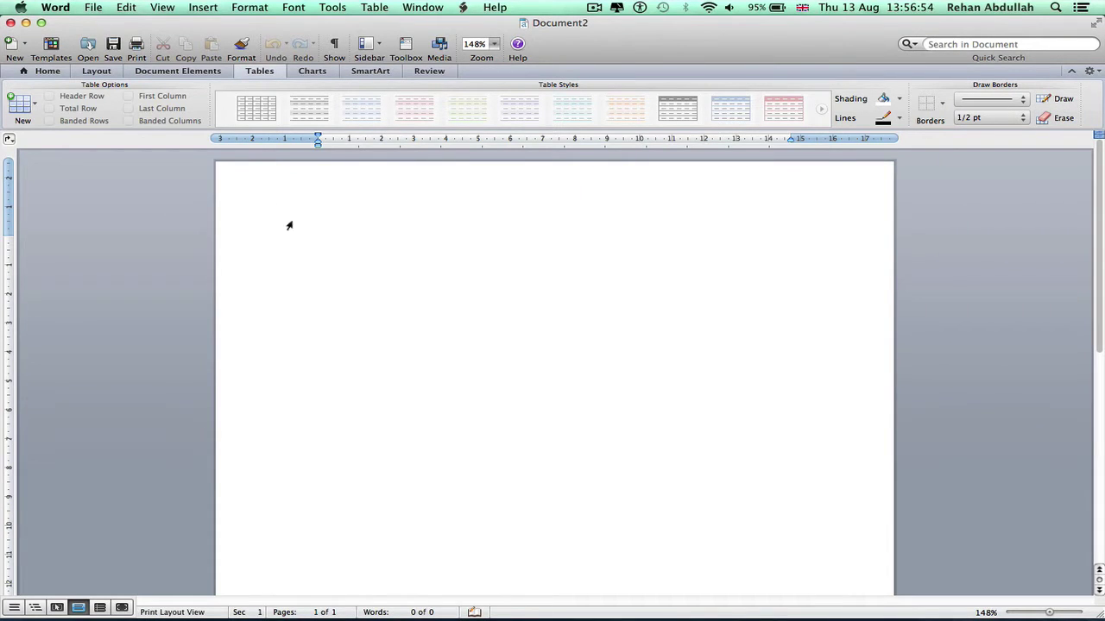
pyautogui.click(1055, 101)
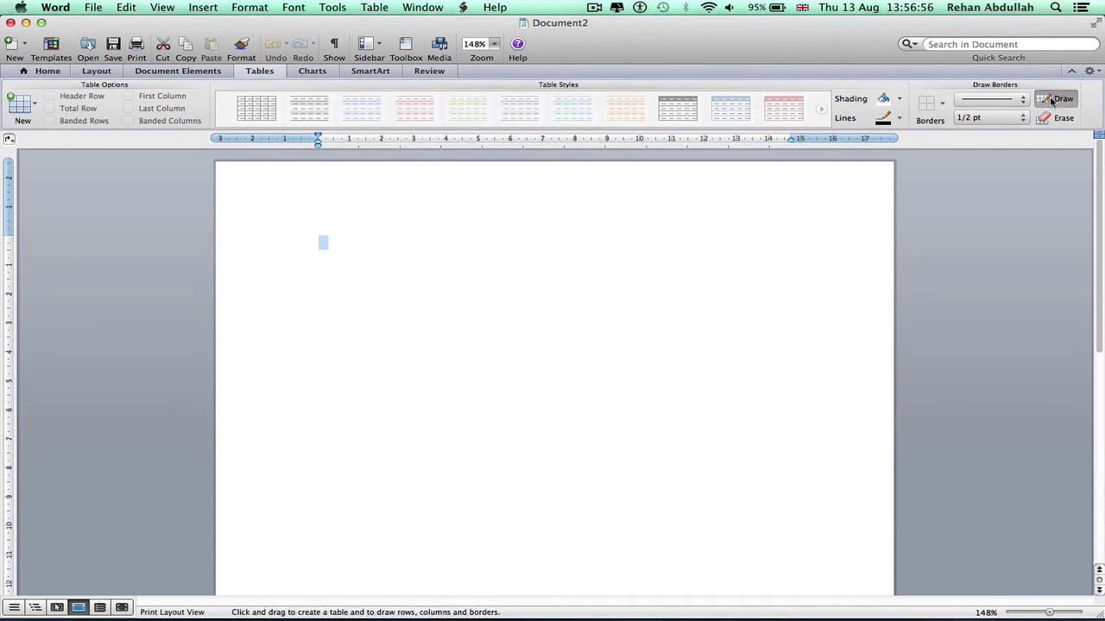
# - Draw a single-column table box and divide it into three rows with two lines
pyautogui.moveTo(319, 227); pyautogui.dragTo(812, 571)
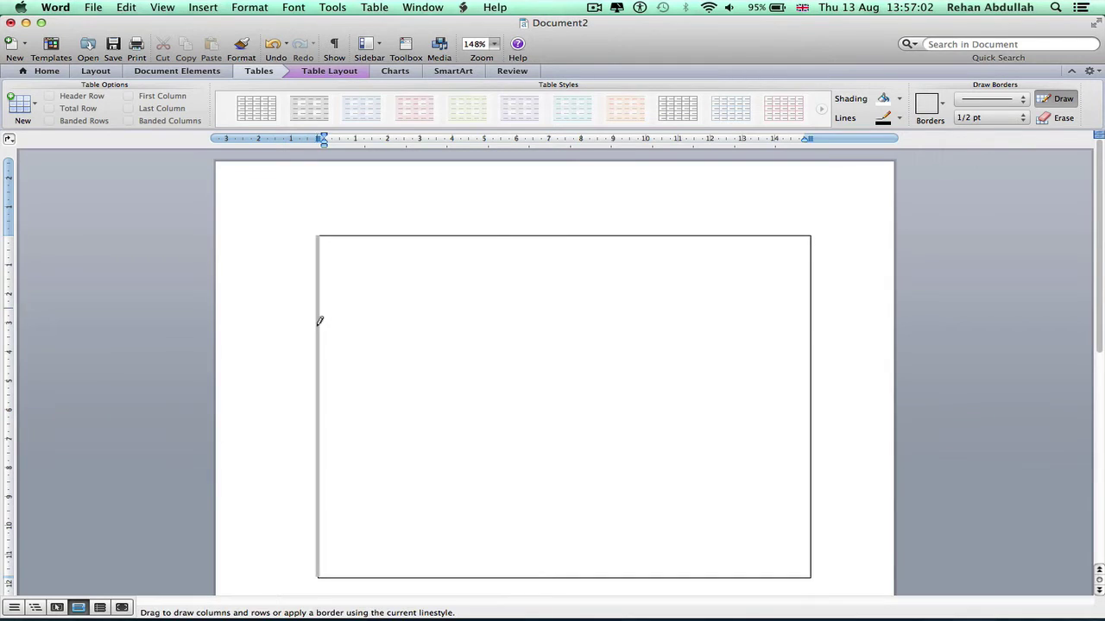
pyautogui.moveTo(319, 321); pyautogui.dragTo(798, 328)
pyautogui.moveTo(320, 440); pyautogui.dragTo(930, 449)
# - Apply the Narrow 1.27 cm margins preset
pyautogui.click(93, 74)
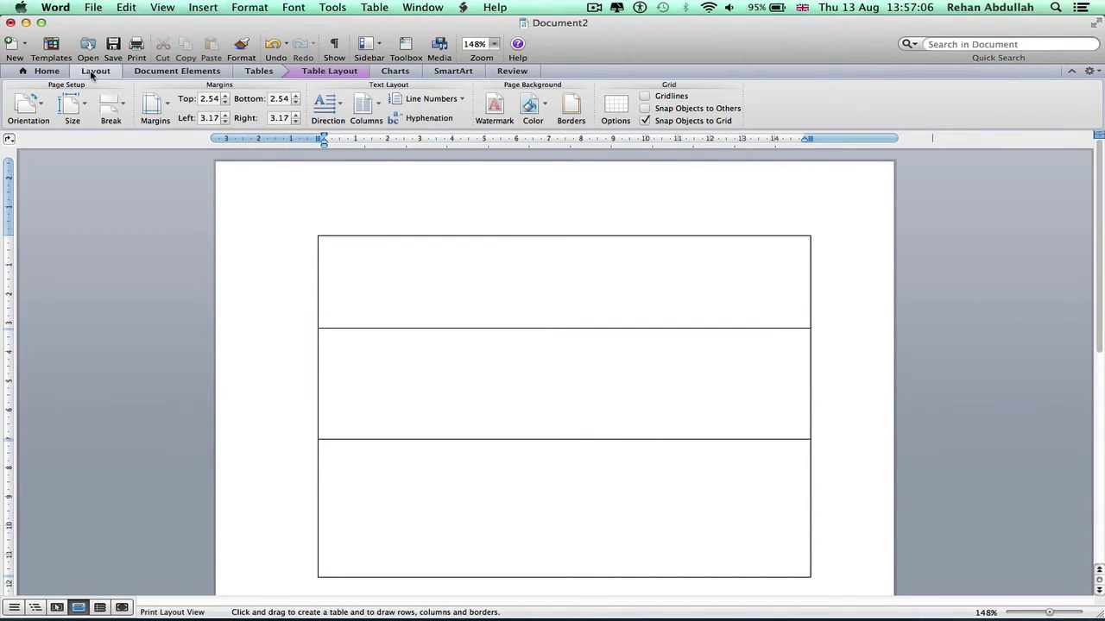
pyautogui.click(155, 105)
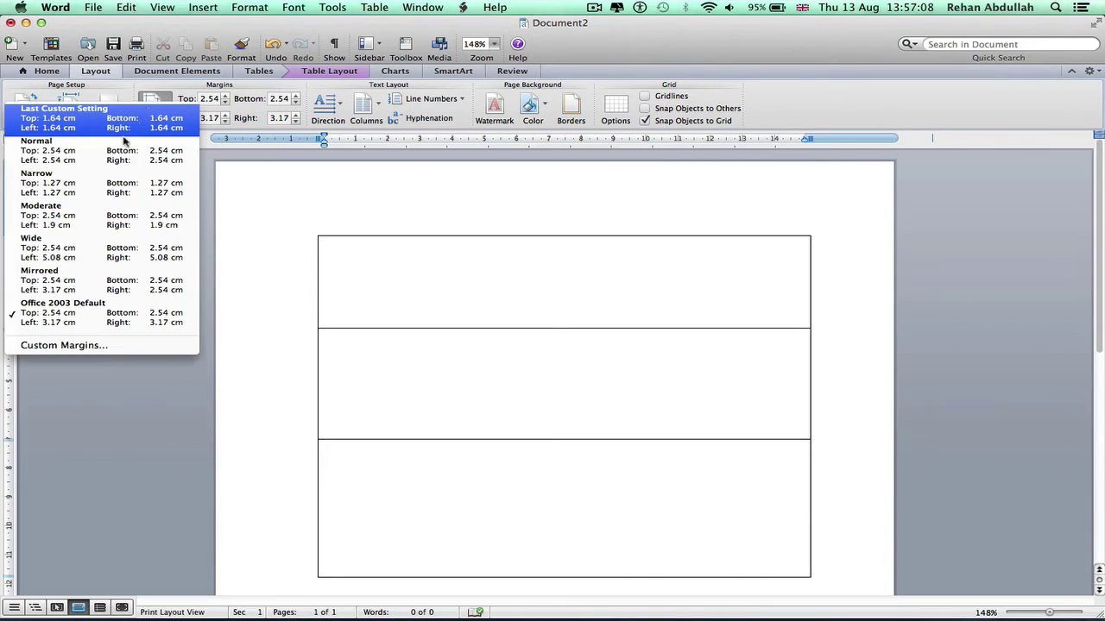
pyautogui.click(97, 182)
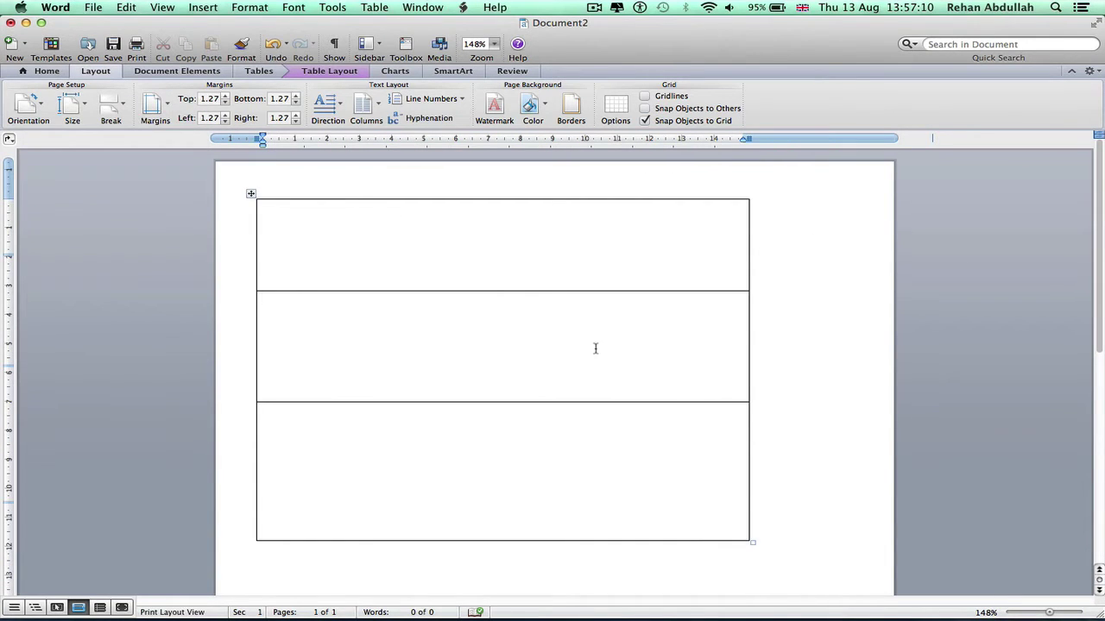
# - Draw an extra box with a row line below the table, then widen the table rightward
pyautogui.click(425, 313)
pyautogui.click(259, 71)
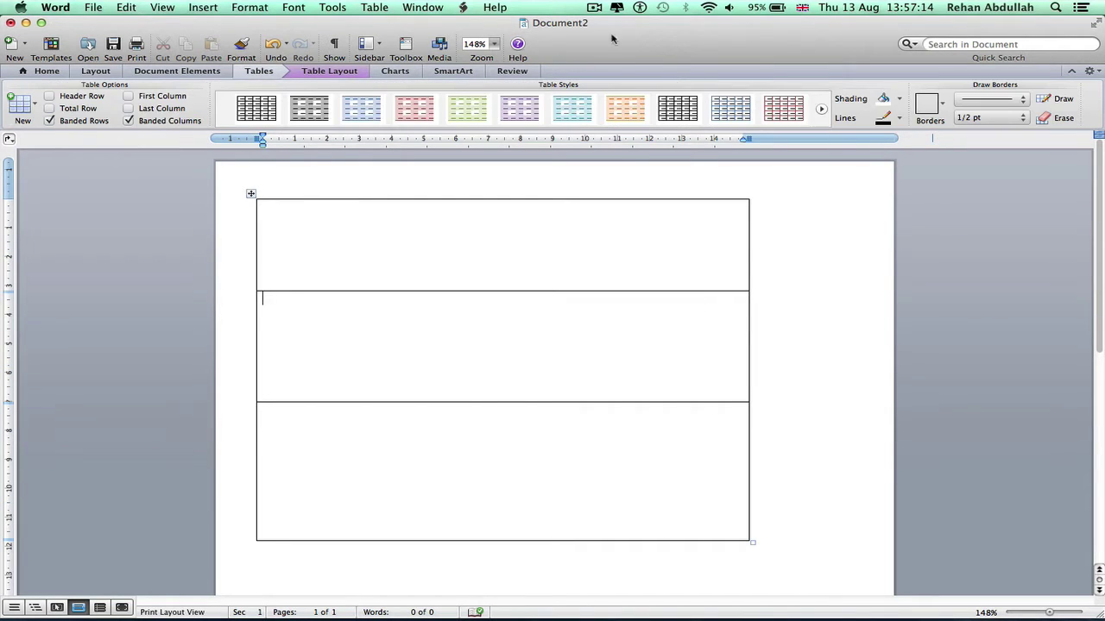
pyautogui.click(1057, 99)
pyautogui.scroll(-4, 616, 285)
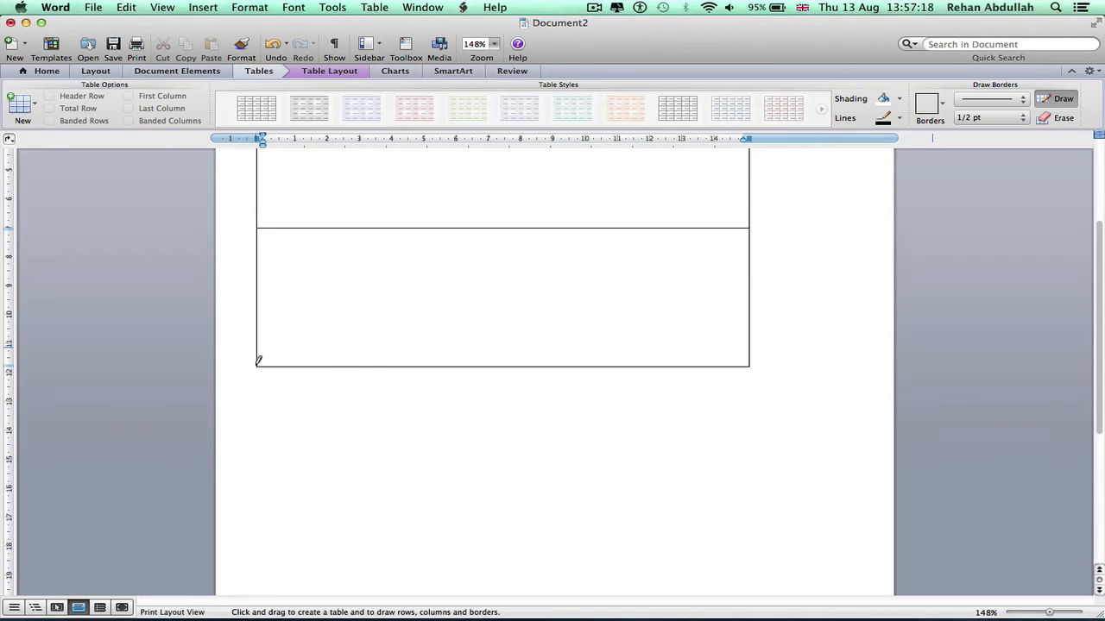
pyautogui.moveTo(257, 366)
pyautogui.mouseDown()
pyautogui.moveTo(256, 438)
pyautogui.moveTo(286, 501)
pyautogui.moveTo(451, 537)
pyautogui.moveTo(768, 572)
pyautogui.moveTo(757, 572)
pyautogui.mouseUp()
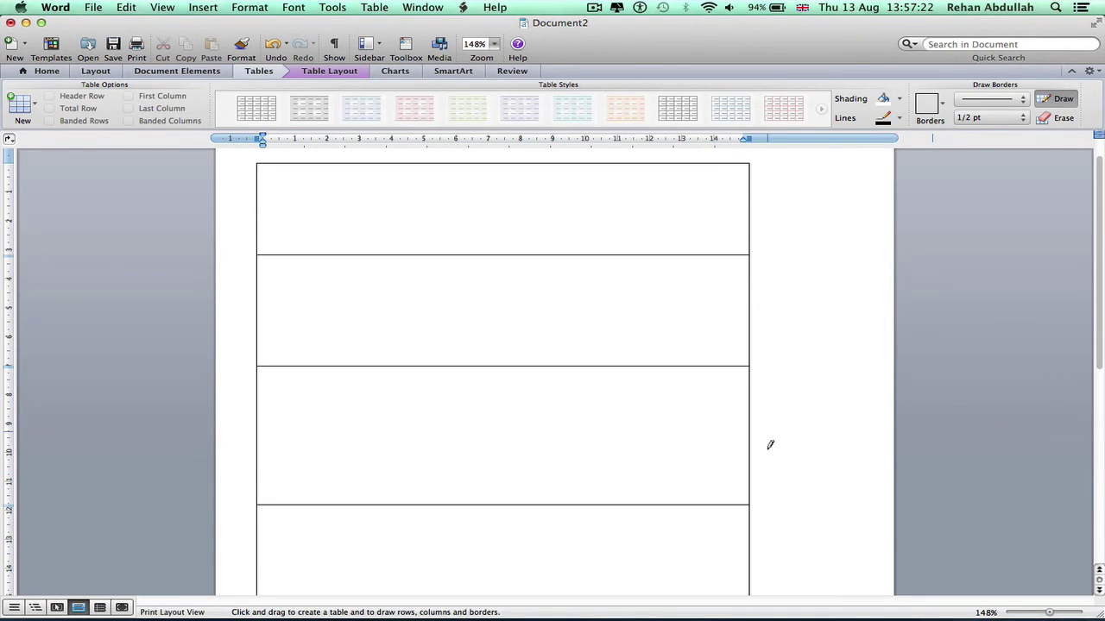
pyautogui.scroll(-5, 770, 445)
pyautogui.moveTo(260, 413); pyautogui.dragTo(674, 409)
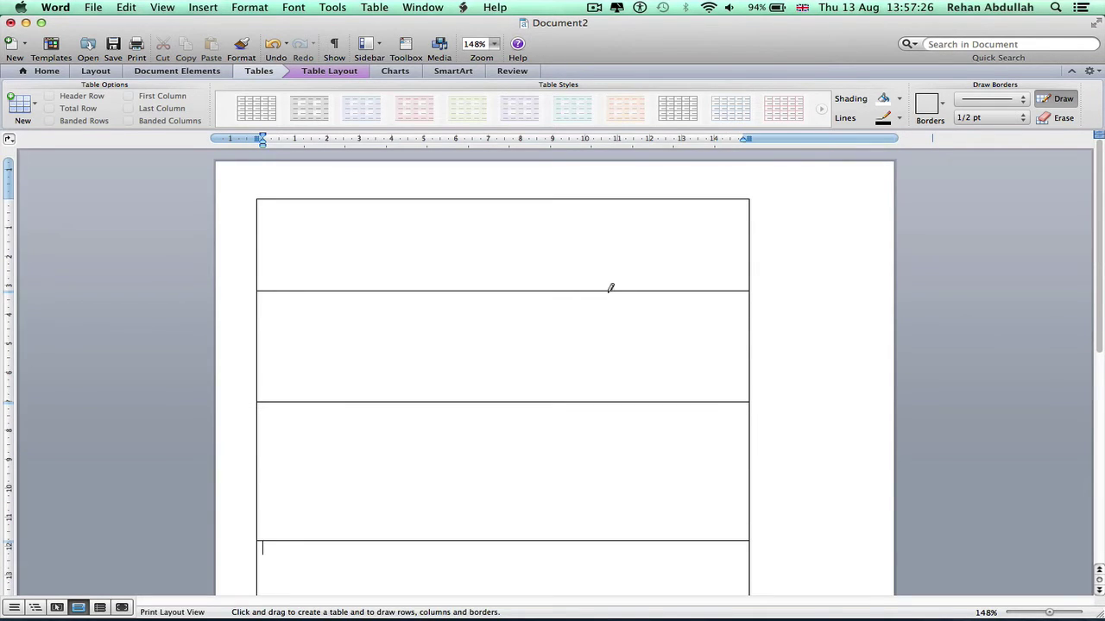
pyautogui.click(1058, 99)
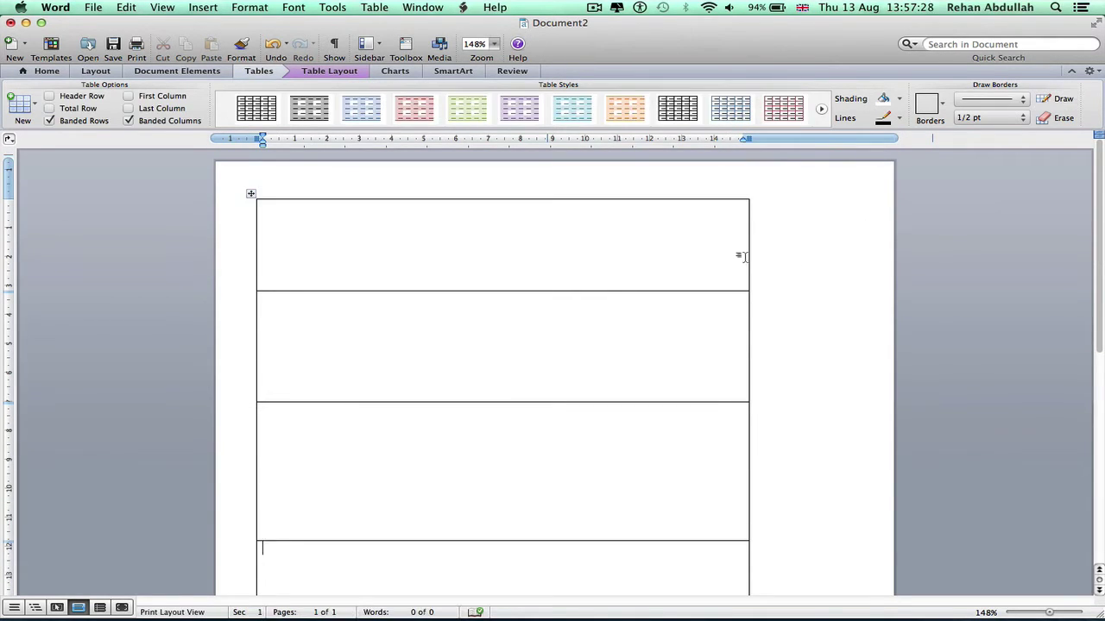
pyautogui.moveTo(747, 256); pyautogui.dragTo(847, 253)
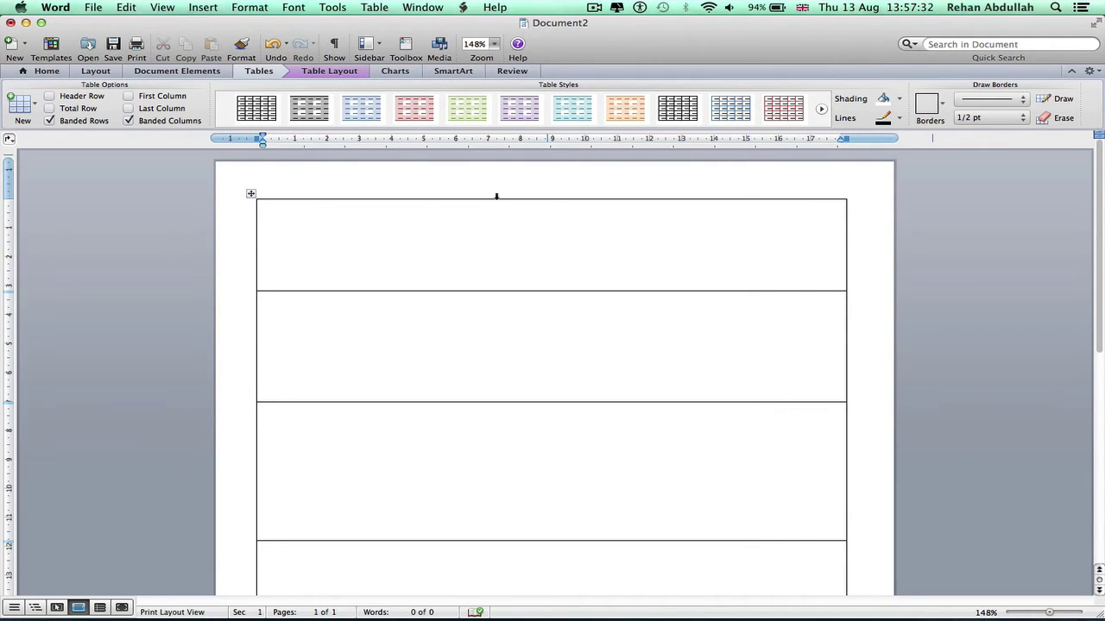
# - Type 'Name' in the first cell and make that row shorter
pyautogui.click(315, 225)
pyautogui.write('Name')
pyautogui.moveTo(313, 205); pyautogui.dragTo(259, 208)
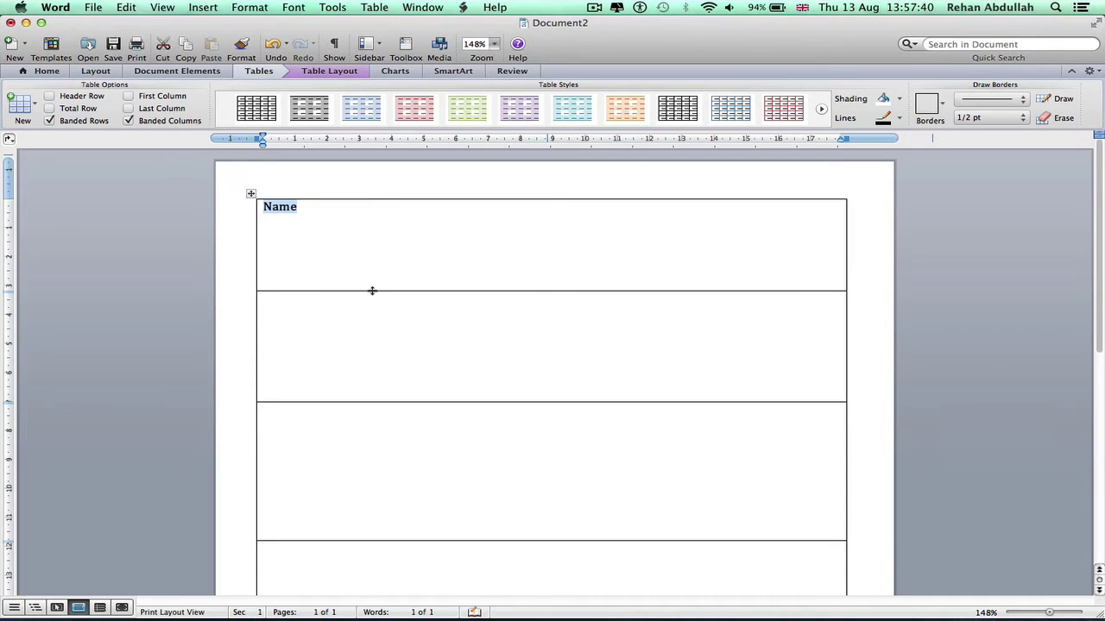
pyautogui.moveTo(372, 291); pyautogui.dragTo(372, 235)
pyautogui.click(333, 216)
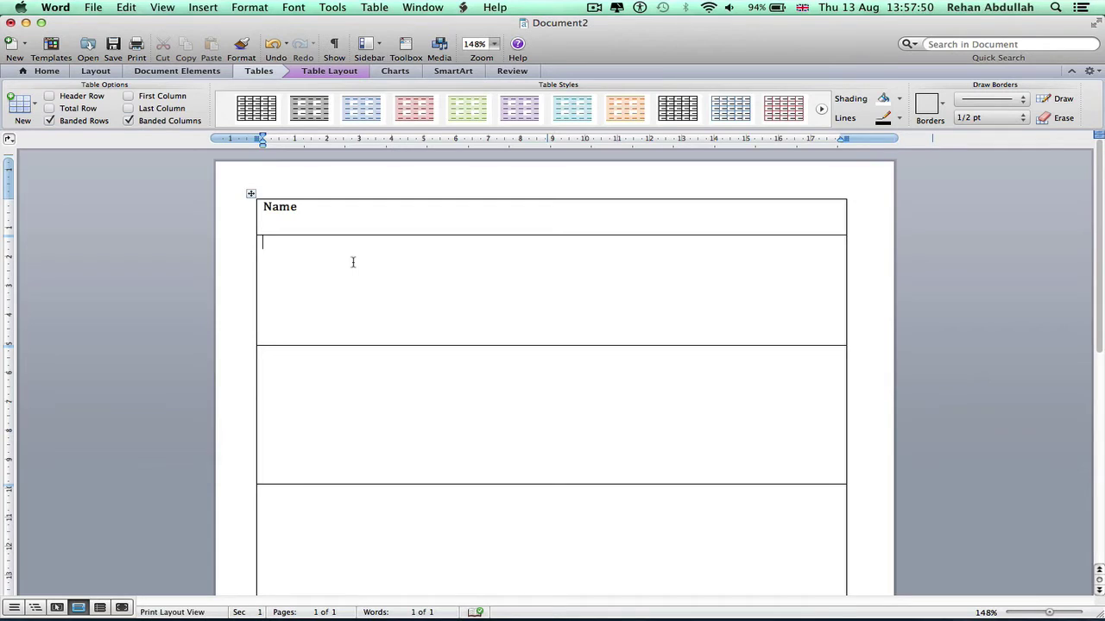
# - Type 'Address' in the second row with dotted placeholder lines beneath
pyautogui.click(353, 261)
pyautogui.write('Address')
pyautogui.press('Return')
pyautogui.write('...')
pyautogui.write('..')
# - Split the Address row into two cells with a vertical border line
pyautogui.click(1062, 101)
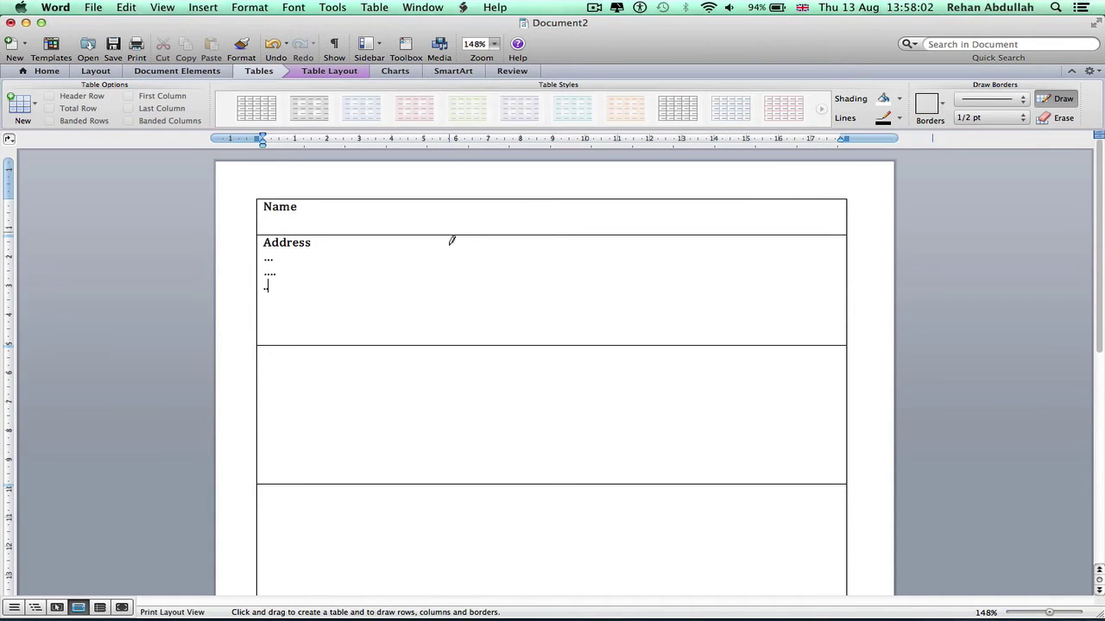
pyautogui.moveTo(446, 233); pyautogui.dragTo(449, 311)
pyautogui.click(1062, 100)
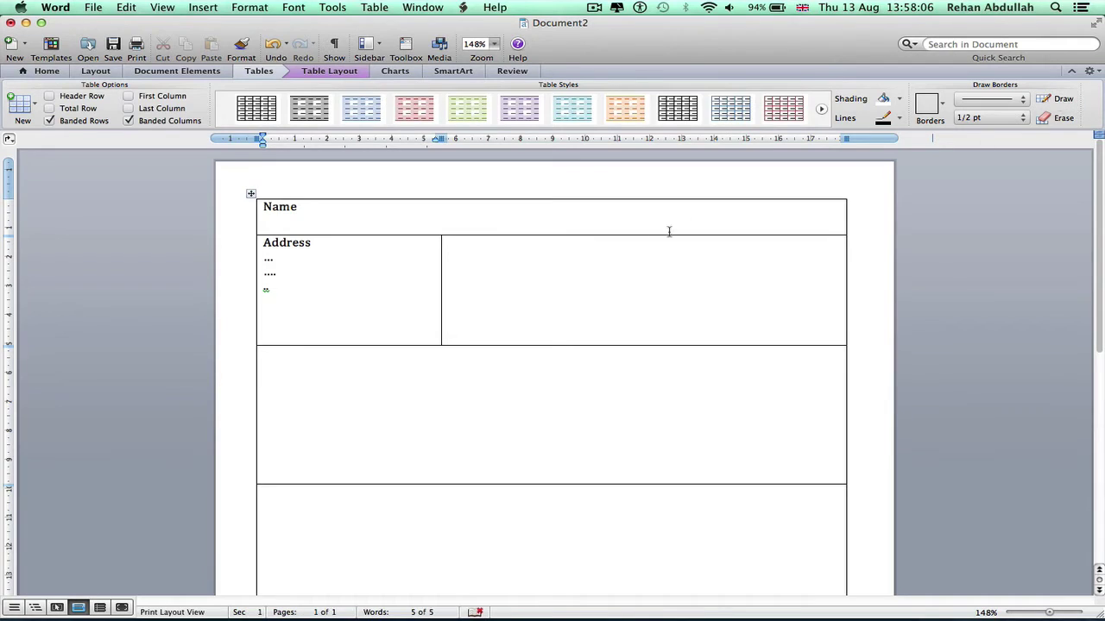
# - List Mobile, E-mail, Github and Youtube in the right cell
pyautogui.click(624, 259)
pyautogui.write('mobile E-')
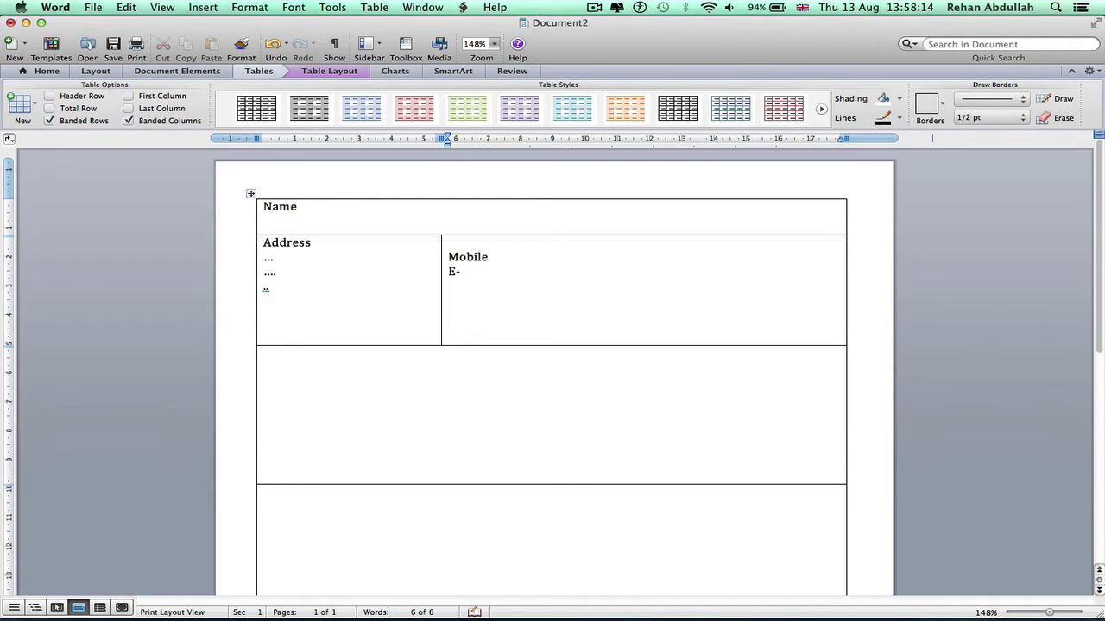
pyautogui.write('mail')
pyautogui.write('github')
pyautogui.press('Return')
pyautogui.write('youtube')
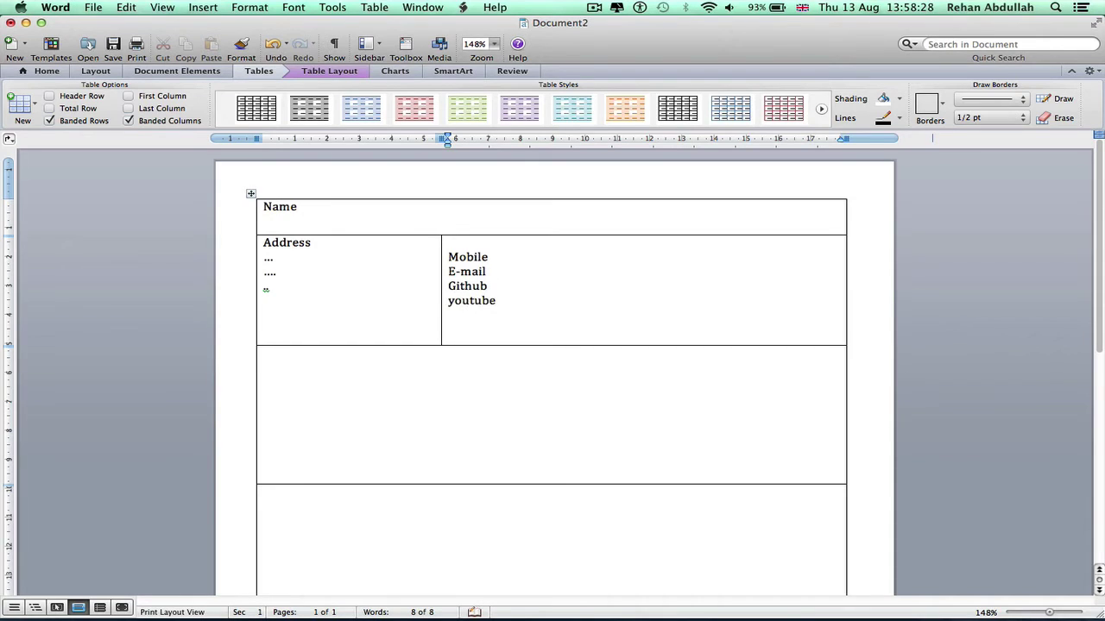
pyautogui.press('Return')
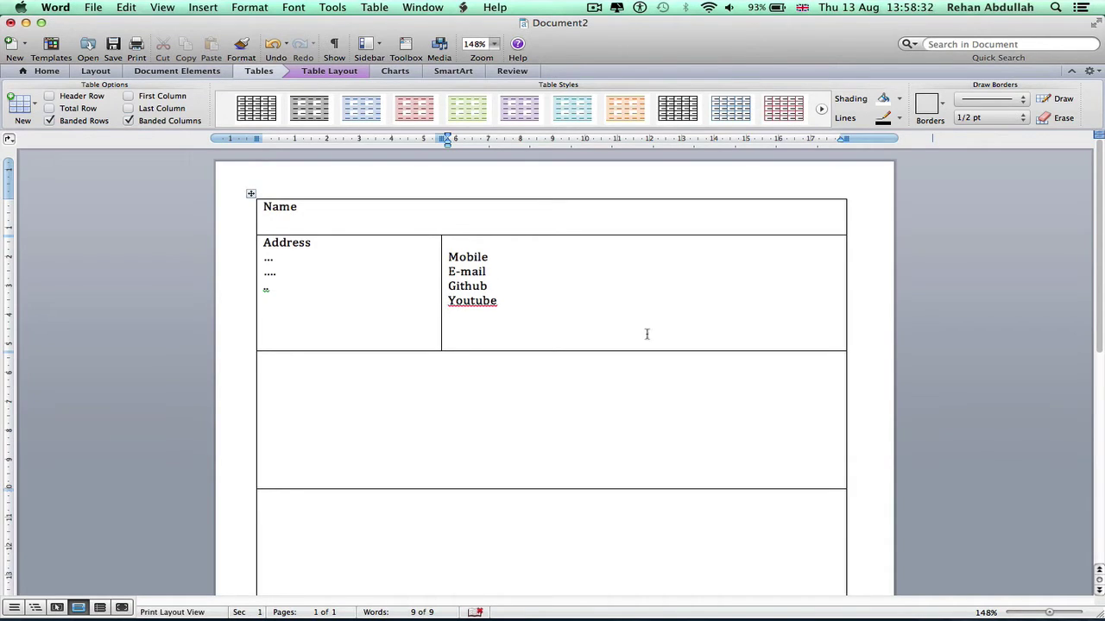
# - Drag the contact details row's bottom border up to tighten its height
pyautogui.moveTo(613, 353); pyautogui.dragTo(624, 320)
pyautogui.moveTo(522, 350); pyautogui.dragTo(517, 336)
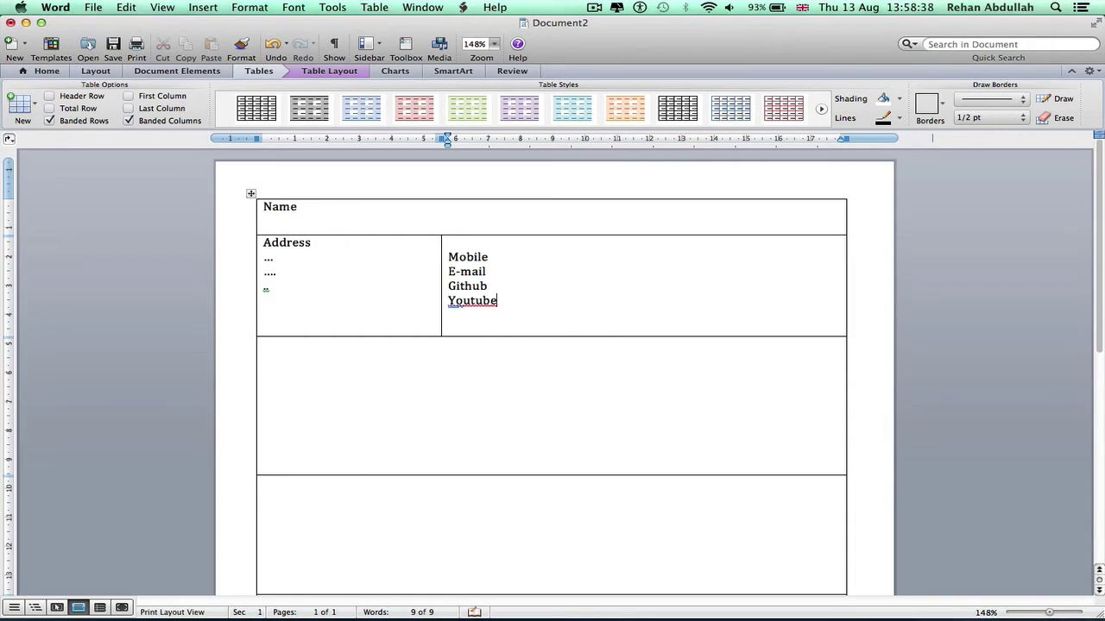
pyautogui.write('e')
pyautogui.moveTo(490, 335)
pyautogui.mouseDown()
pyautogui.moveTo(486, 291)
pyautogui.moveTo(489, 322)
pyautogui.mouseUp()
# - Type 'Personal Profile' with 'I have studied a variety of courses…' and 'I am currently studying a degree'
pyautogui.click(407, 351)
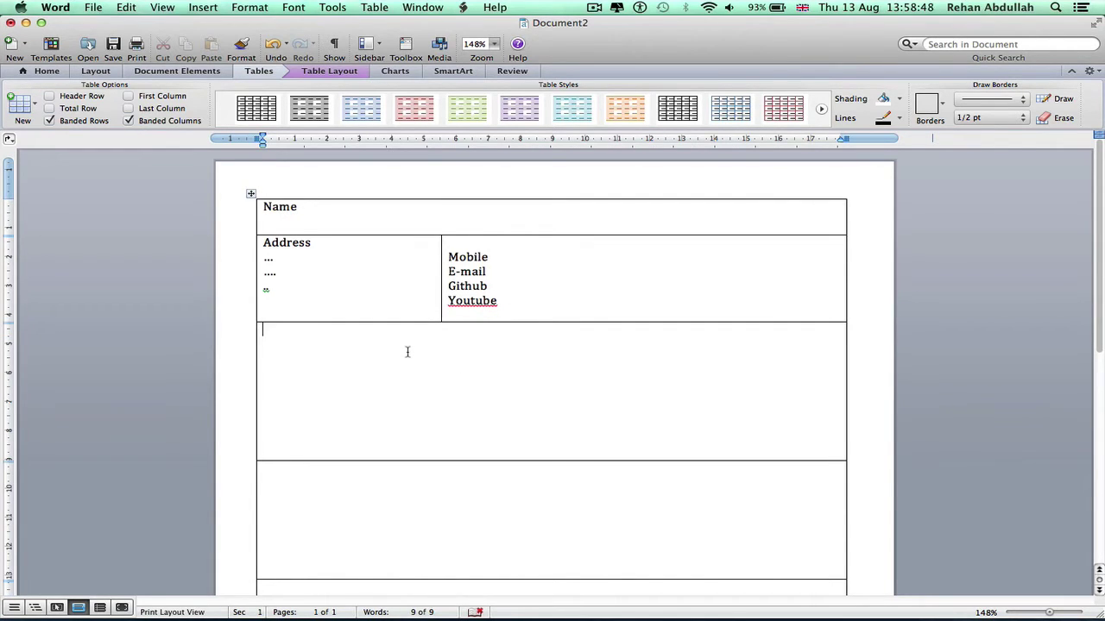
pyautogui.write('Personal Profile')
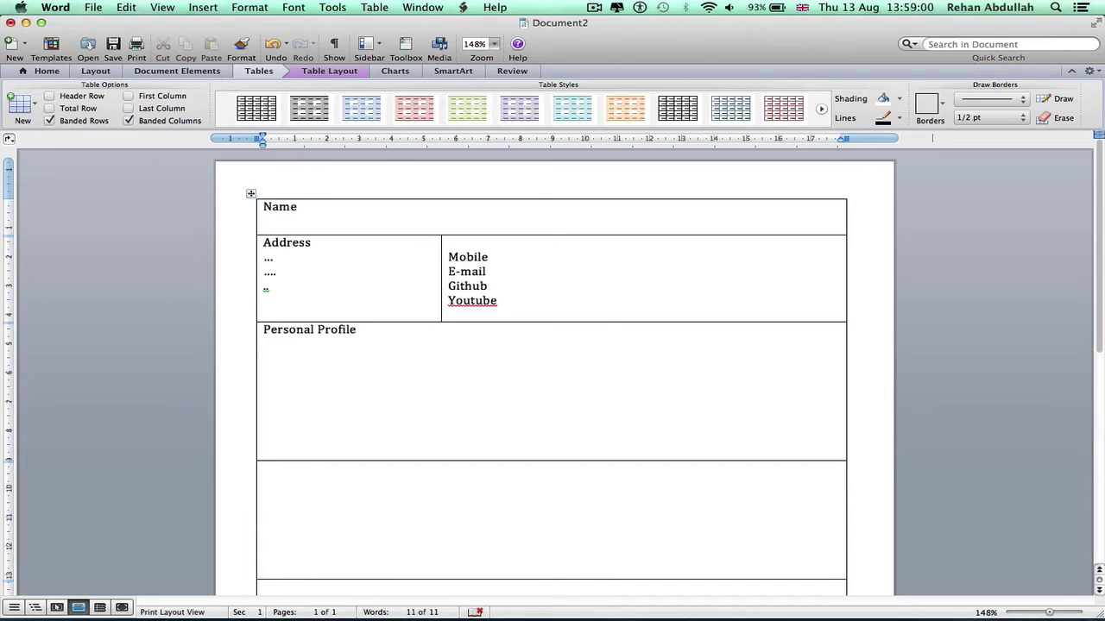
pyautogui.write('I have studied a variety')
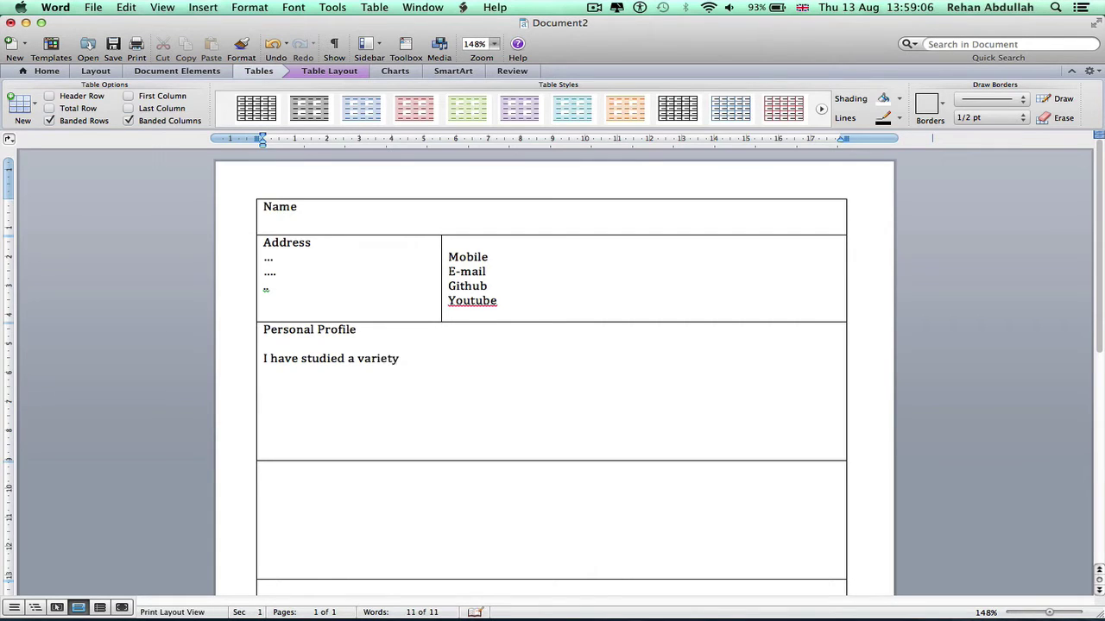
pyautogui.write(' of courses... ')
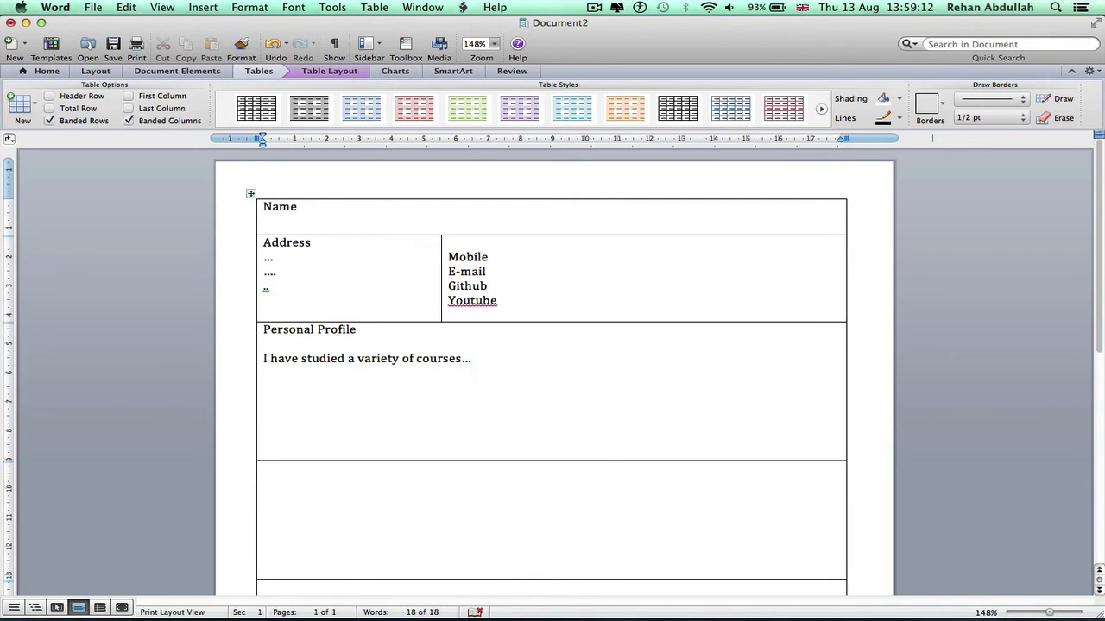
pyautogui.write('I am currently std')
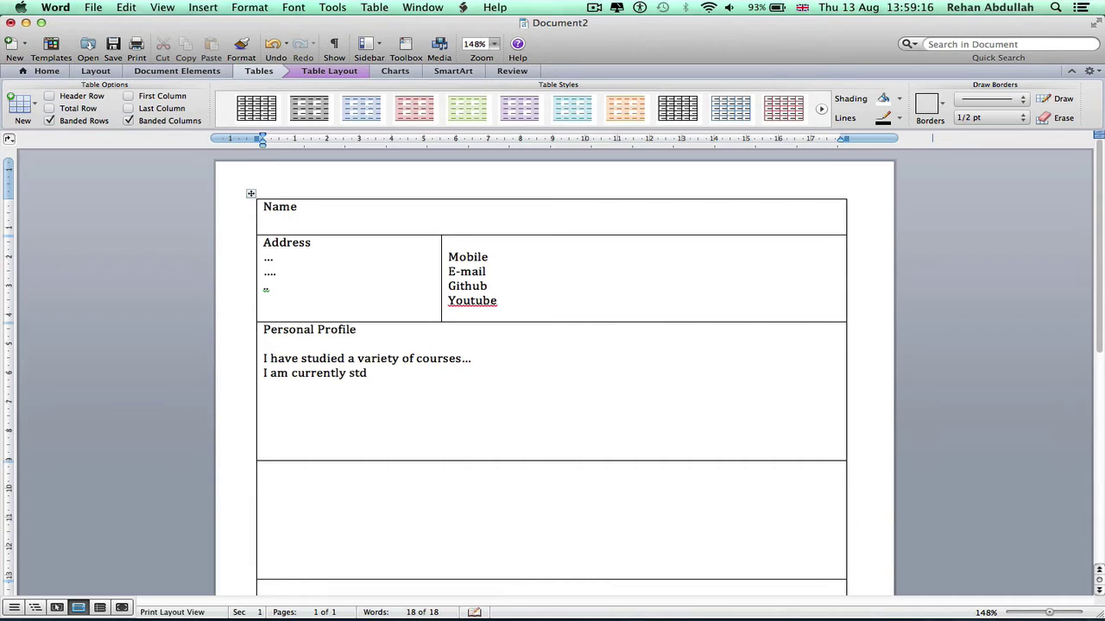
pyautogui.write('u')
pyautogui.press('BackSpace')
pyautogui.press('BackSpace')
pyautogui.write('ddying a degree')
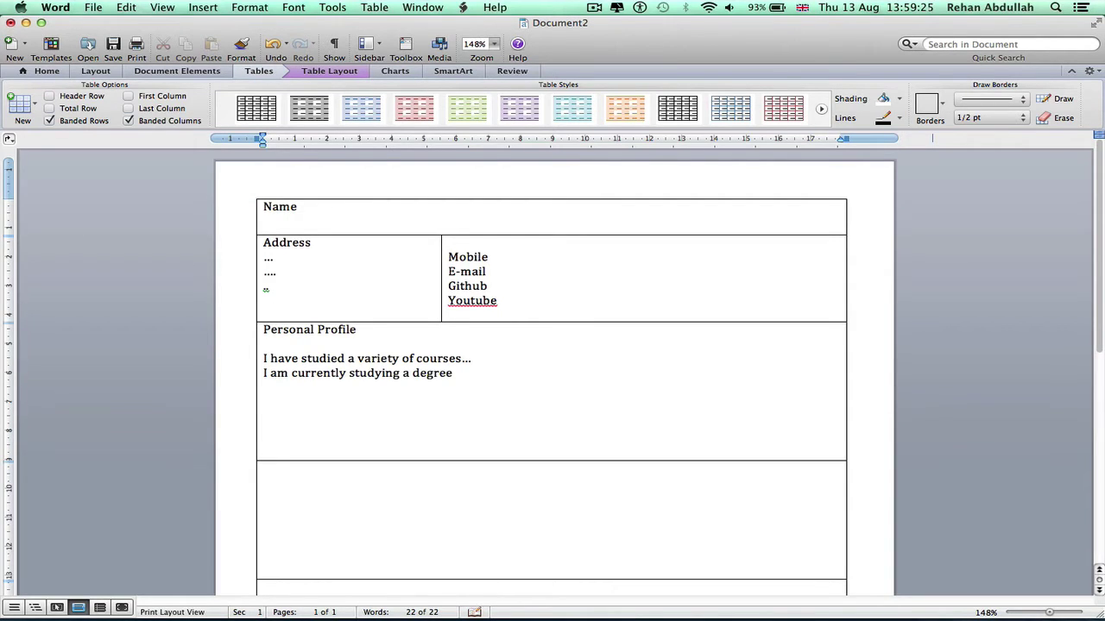
pyautogui.click(1071, 71)
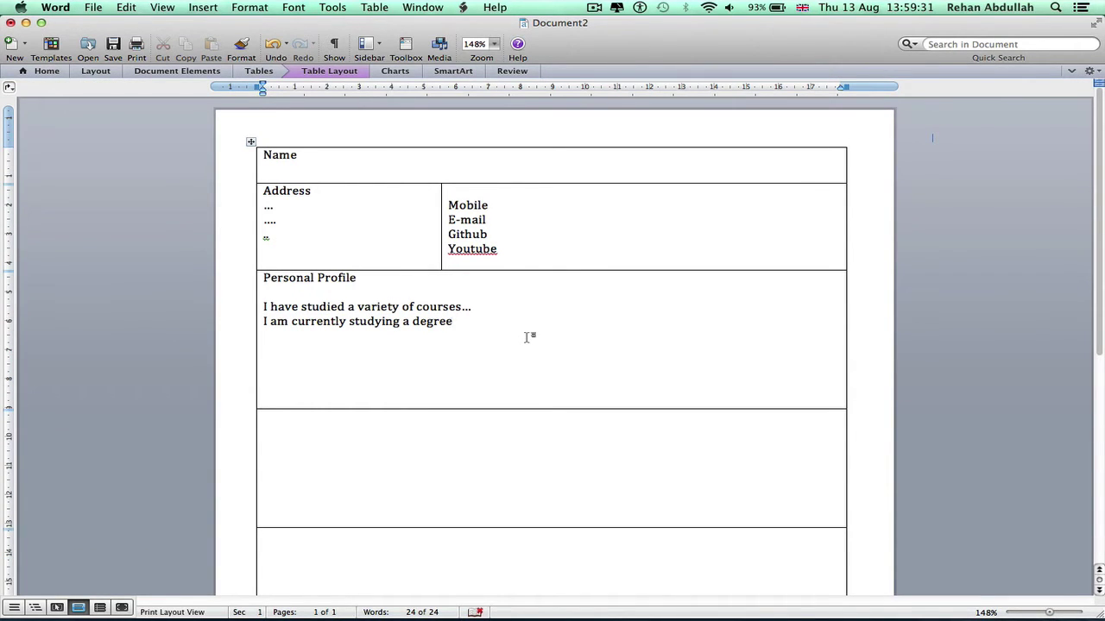
pyautogui.press('Return')
pyautogui.press('Return')
# - Add a bulleted list with Confidence and Work ethic under the profile
pyautogui.click(1071, 71)
pyautogui.click(92, 72)
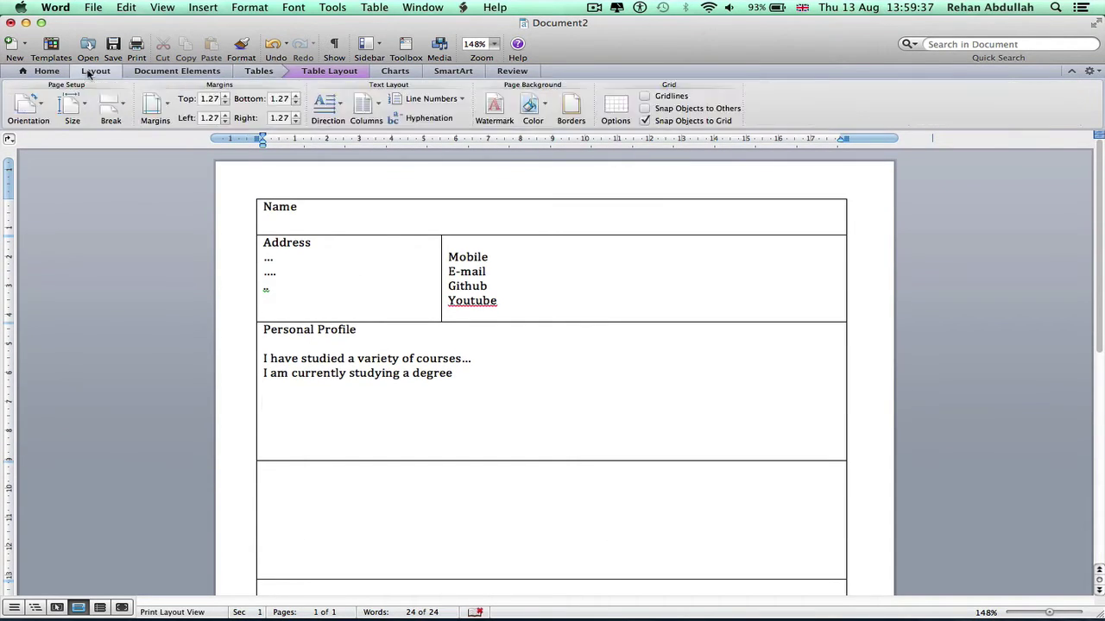
pyautogui.click(40, 72)
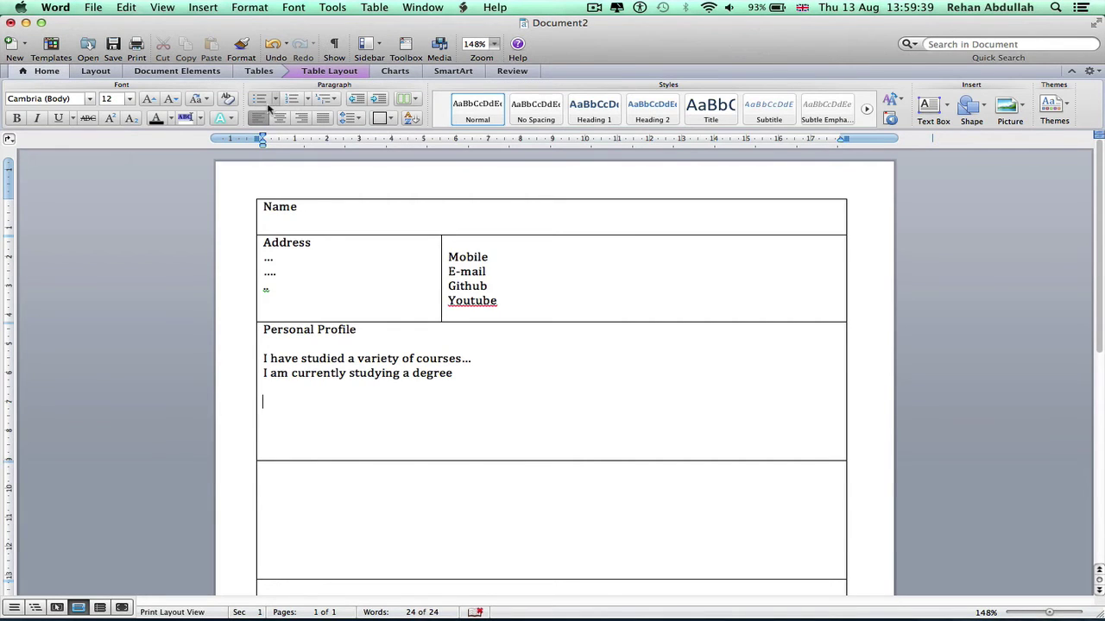
pyautogui.press('super+shift+l')
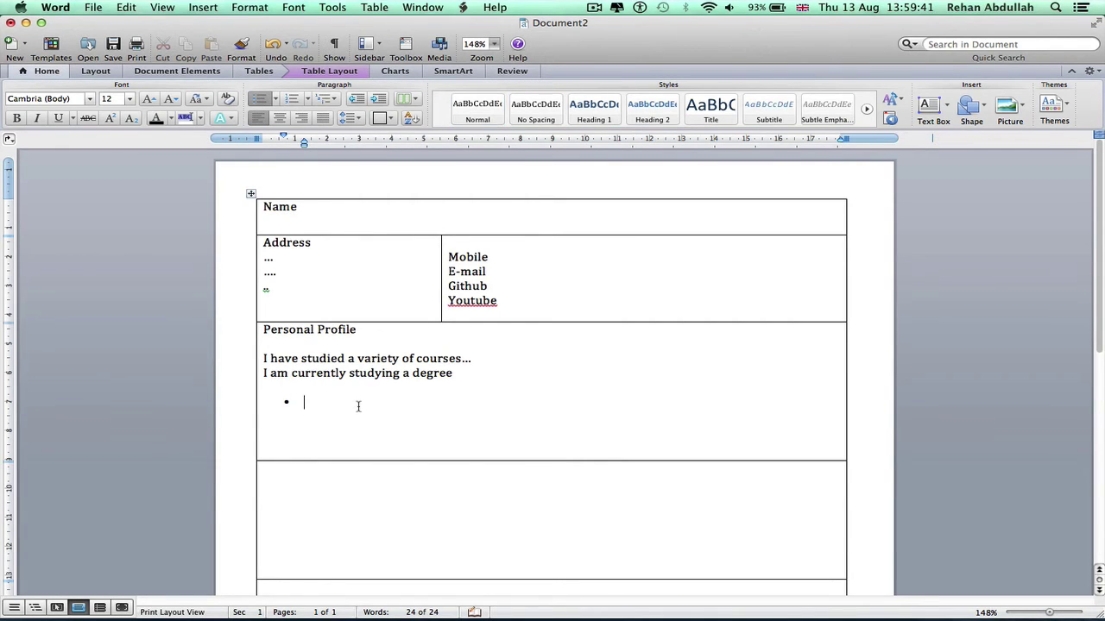
pyautogui.write('Confiden')
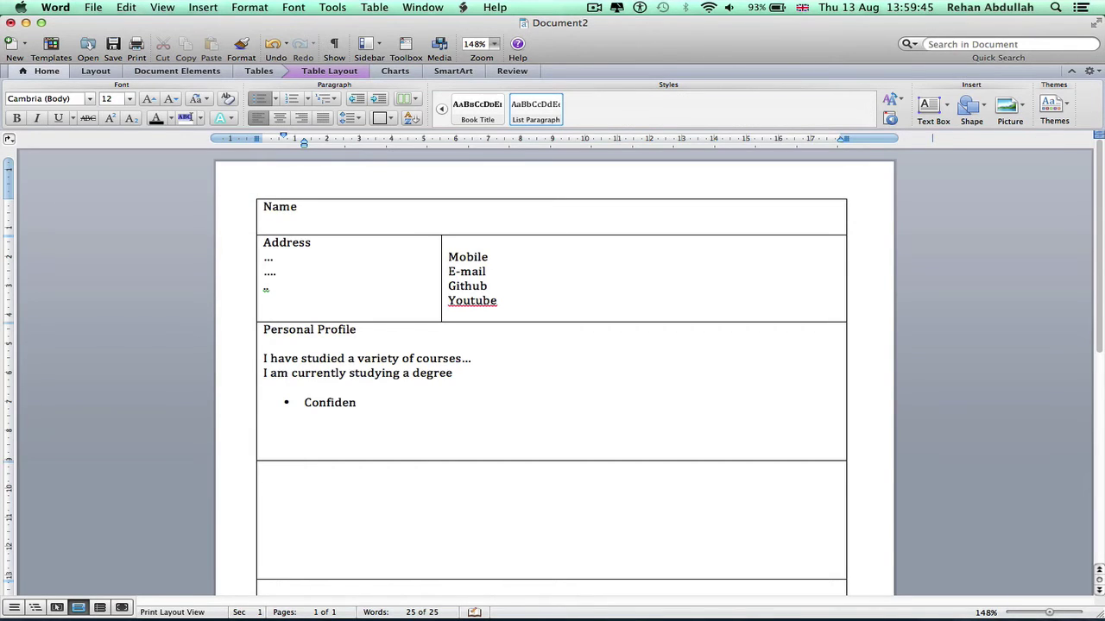
pyautogui.write('ce')
pyautogui.press('Return')
pyautogui.write('Work ethic')
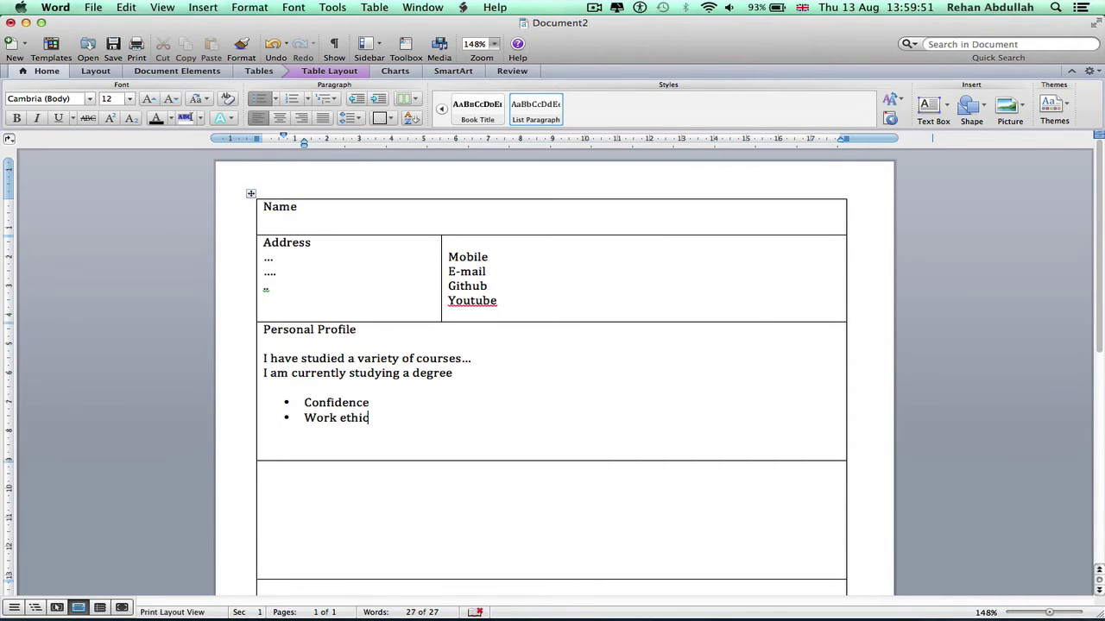
pyautogui.press('Return')
# - Type the heading 'Career Objective' in the next table row
pyautogui.click(382, 506)
pyautogui.scroll(-1, 385, 504)
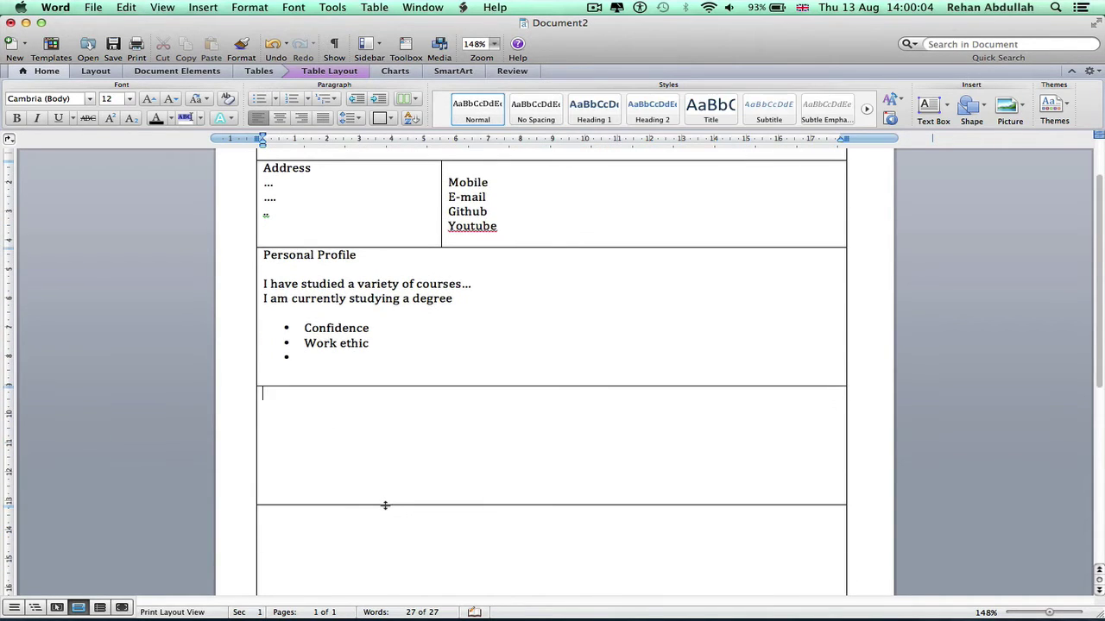
pyautogui.write('Career Objective')
# - Write '3rd Year University Student, my aims are to gain as much as experience in the IT industry'
pyautogui.press('Return')
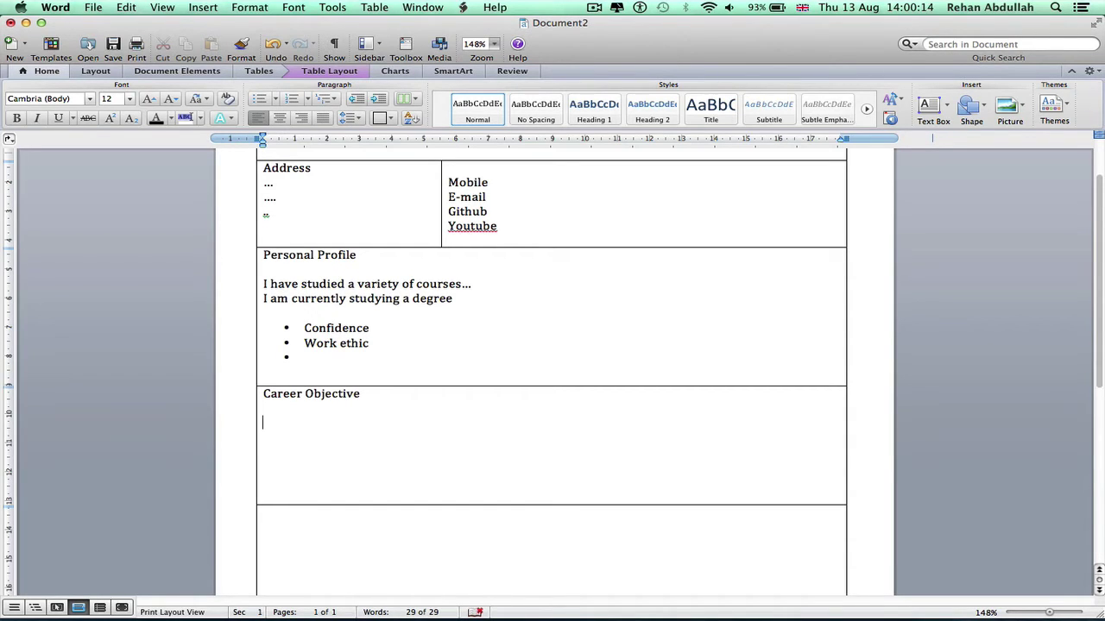
pyautogui.write('3rd Year University')
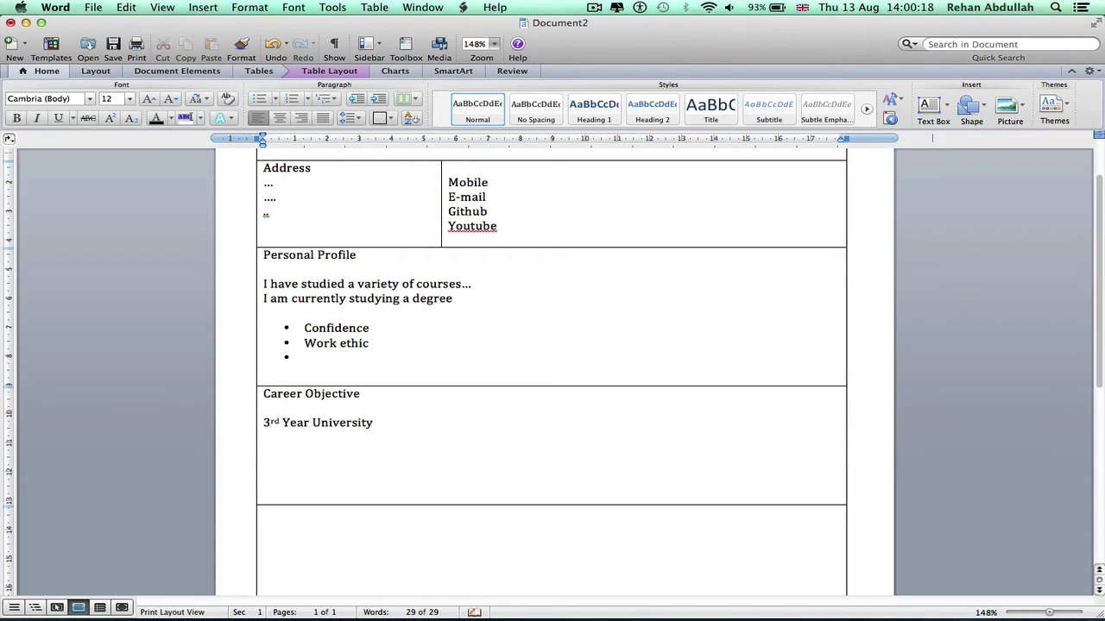
pyautogui.write(' Student, my aims are to gain')
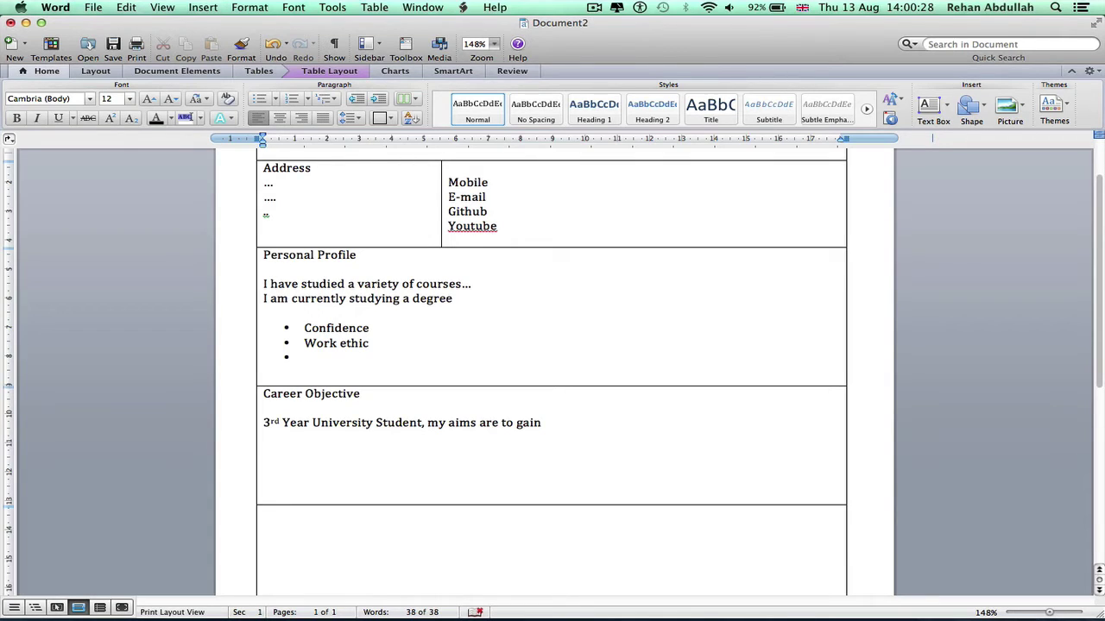
pyautogui.write(' as much as experience')
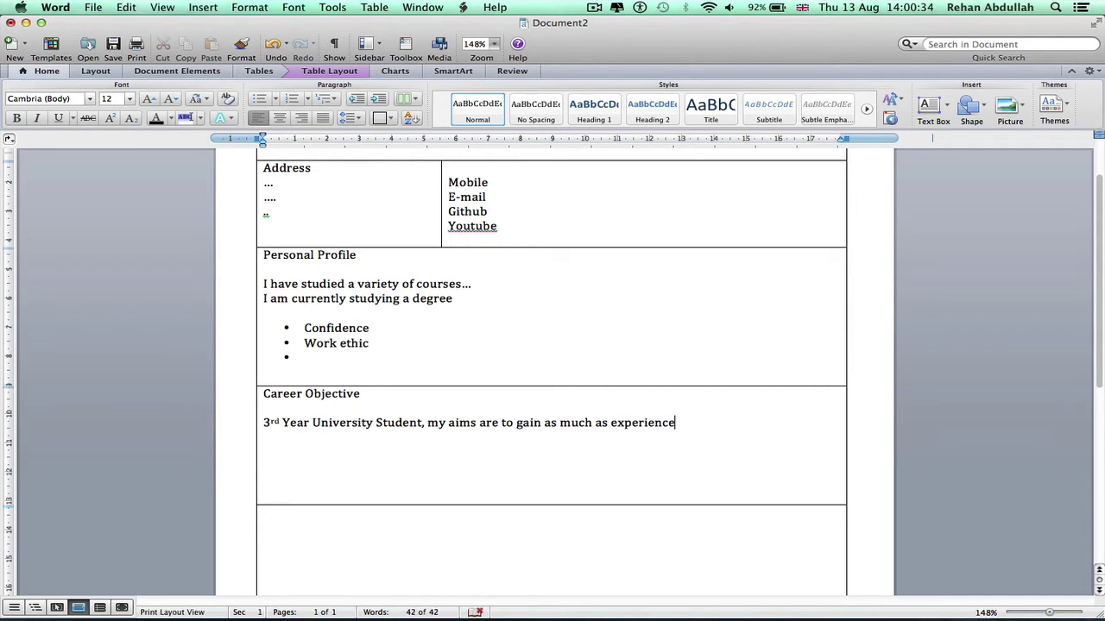
pyautogui.write(' in the IT industrr')
pyautogui.press('BackSpace')
pyautogui.press('BackSpace')
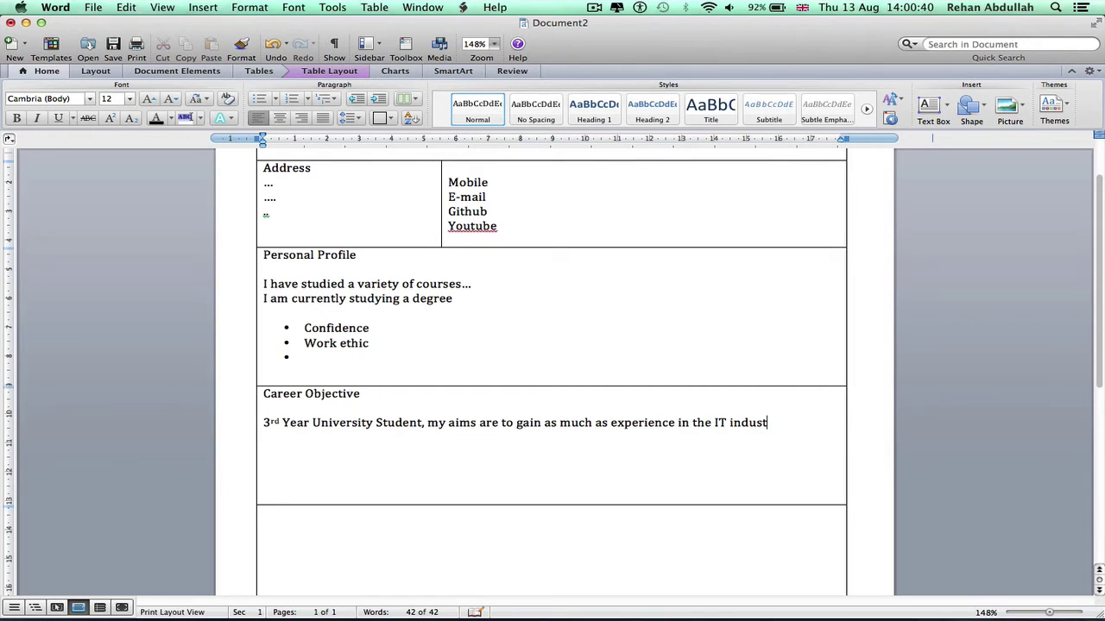
pyautogui.write('ry')
# - Shrink the Career Objective row to fit its text and enlarge the last row
pyautogui.scroll(2, 372, 477)
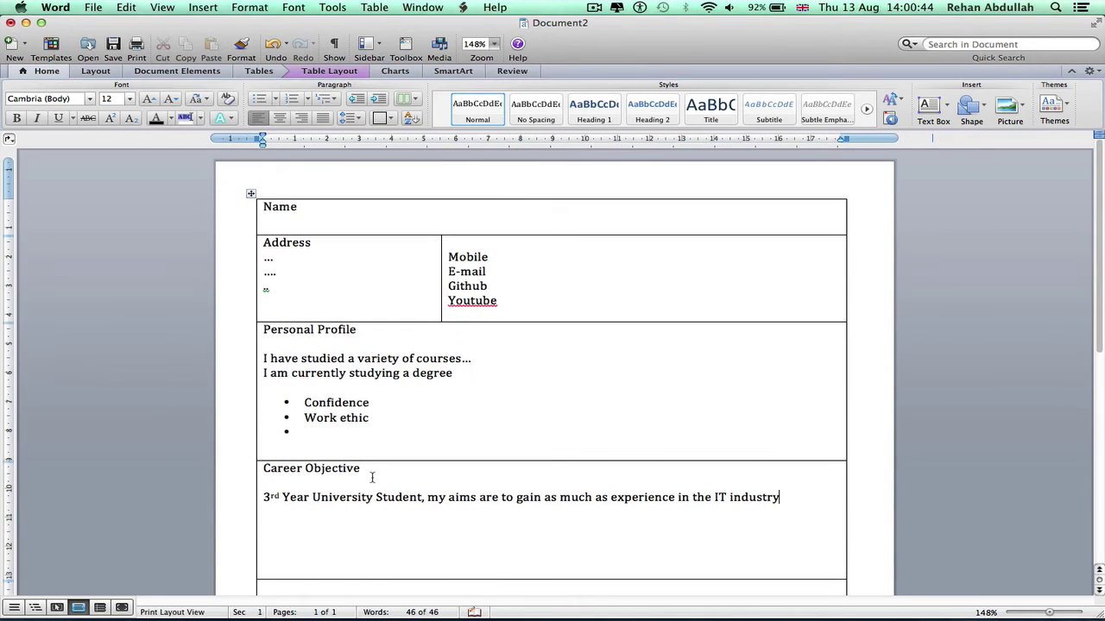
pyautogui.scroll(-4, 372, 478)
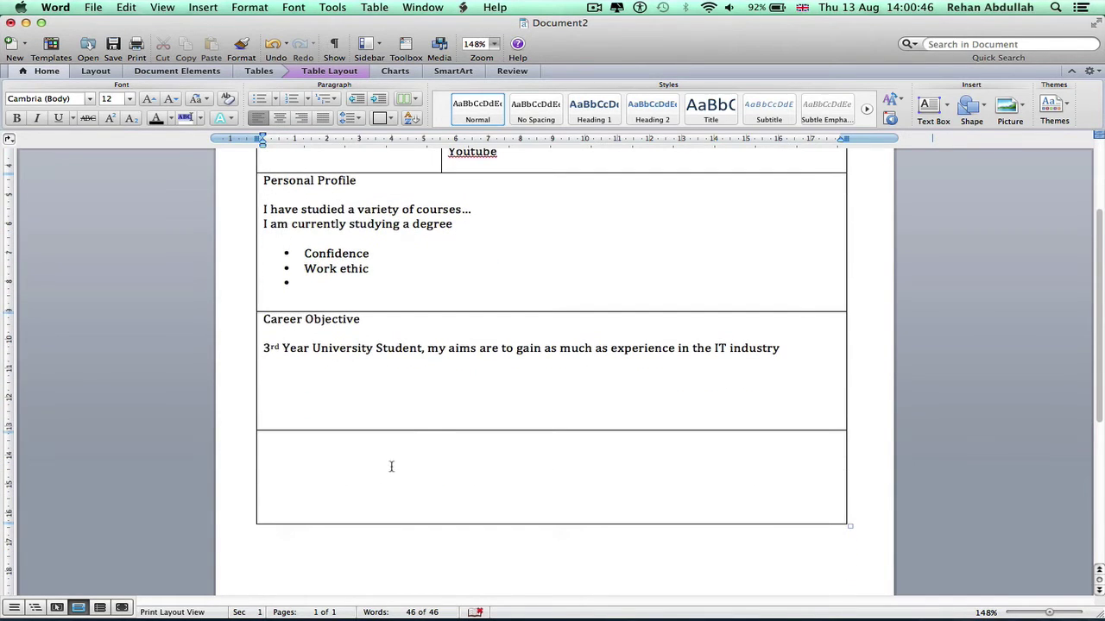
pyautogui.moveTo(424, 430); pyautogui.dragTo(429, 369)
pyautogui.moveTo(441, 462); pyautogui.dragTo(447, 543)
# - Type Education, 'University's Name, its location - 2015 present', and a bold 'BSc _____' line
pyautogui.click(337, 399)
pyautogui.write('Edu')
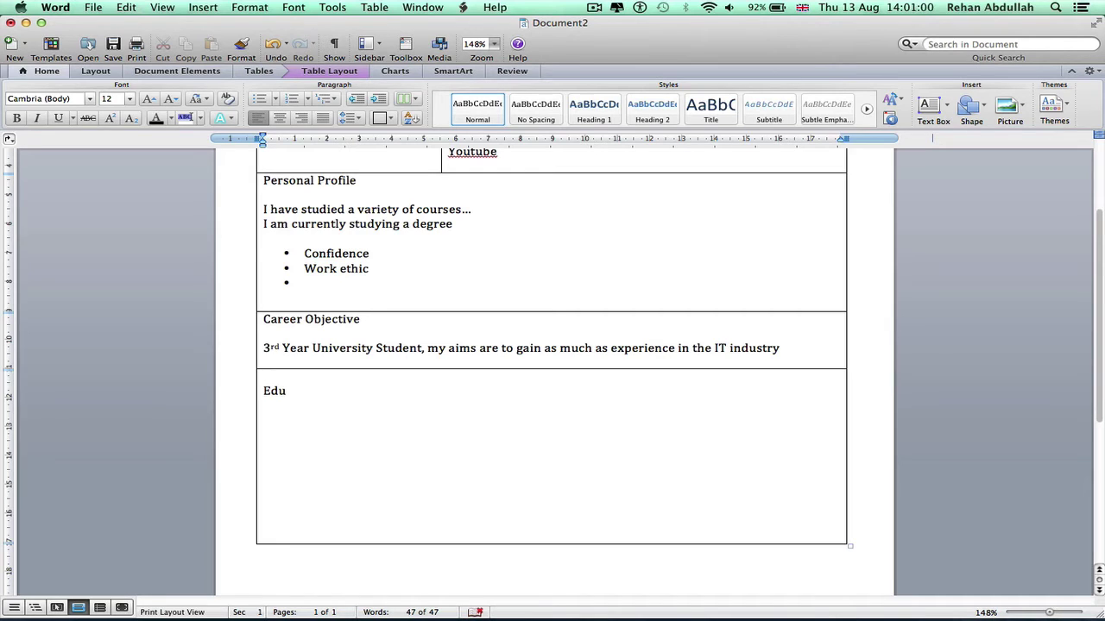
pyautogui.write('cation')
pyautogui.press('Return')
pyautogui.write("University's Name")
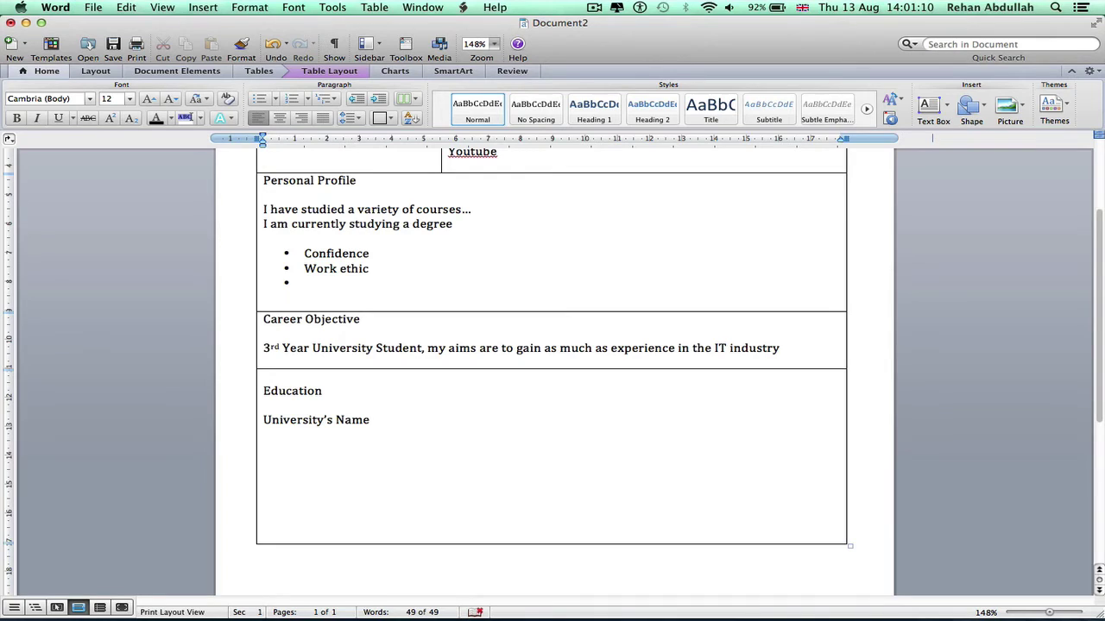
pyautogui.write(', itslocation - 201')
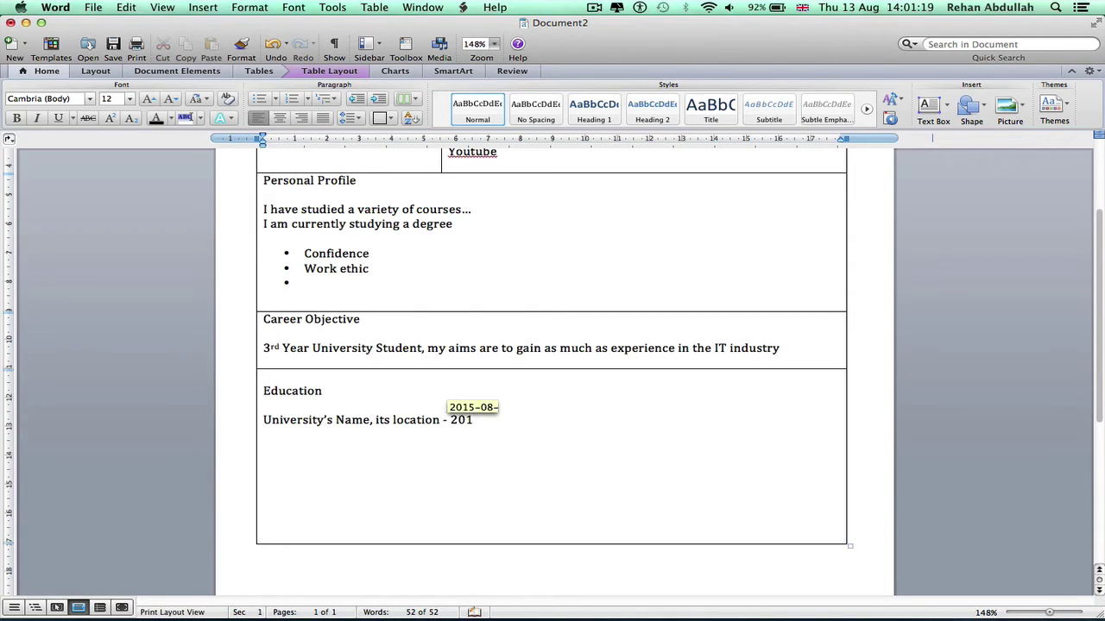
pyautogui.write('5 present')
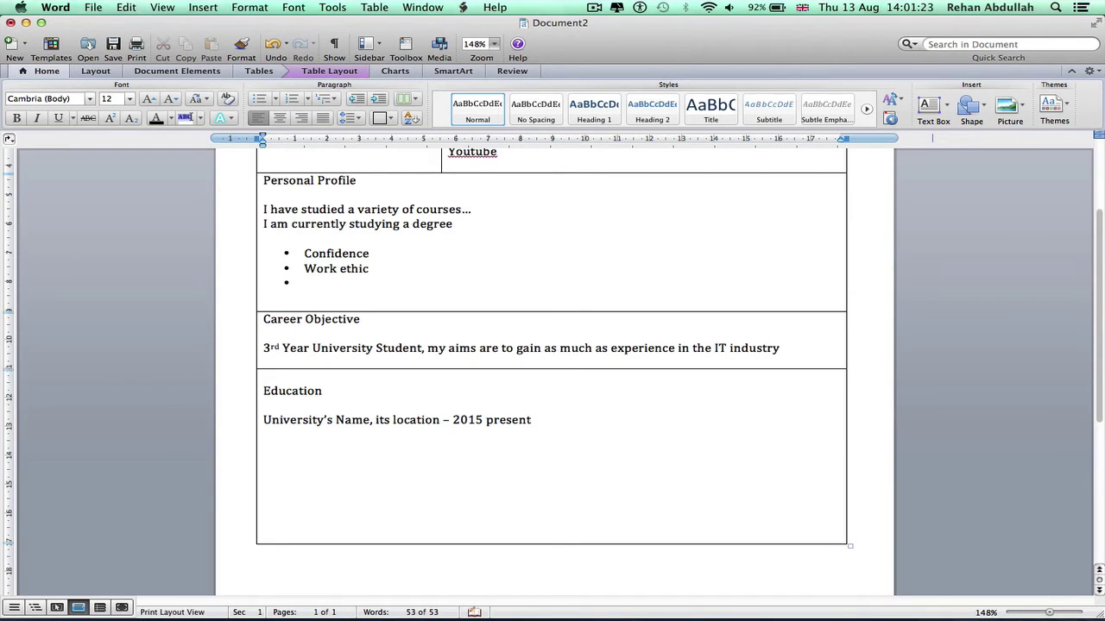
pyautogui.press('Return')
pyautogui.press('super+b')
pyautogui.write('BSc ________')
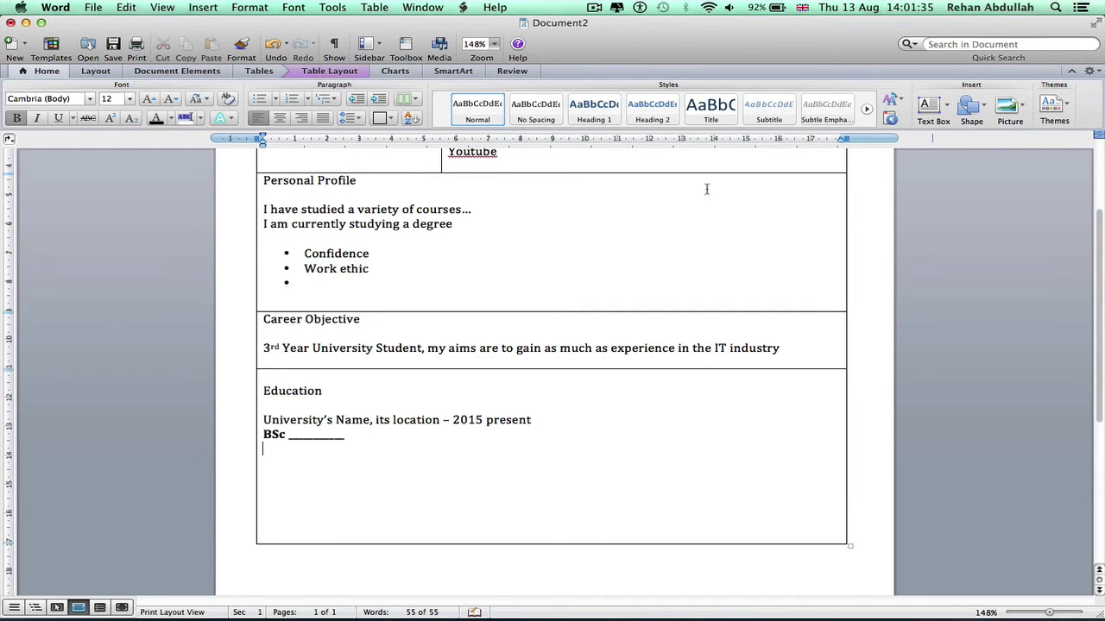
# - Draw a horizontal border under the BSc line to split off a new row
pyautogui.click(96, 71)
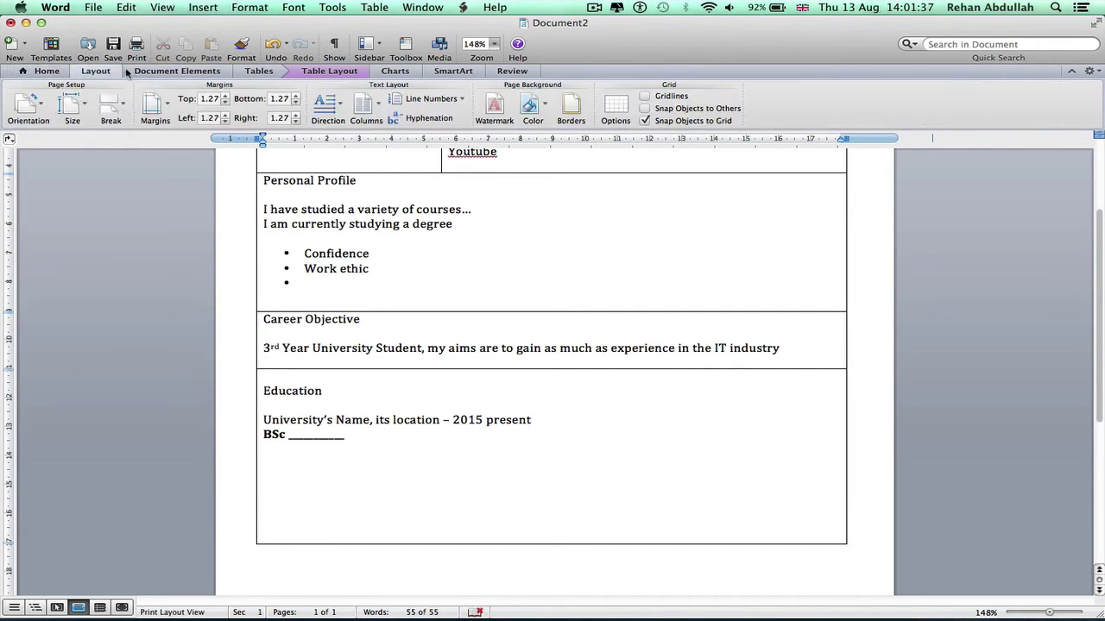
pyautogui.click(255, 73)
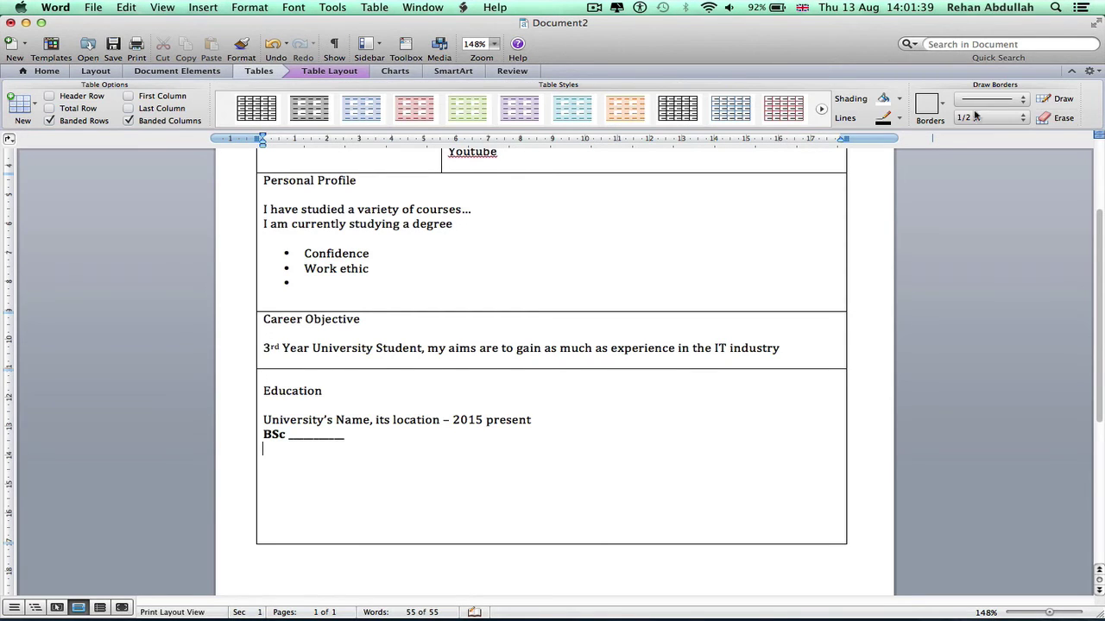
pyautogui.click(1058, 98)
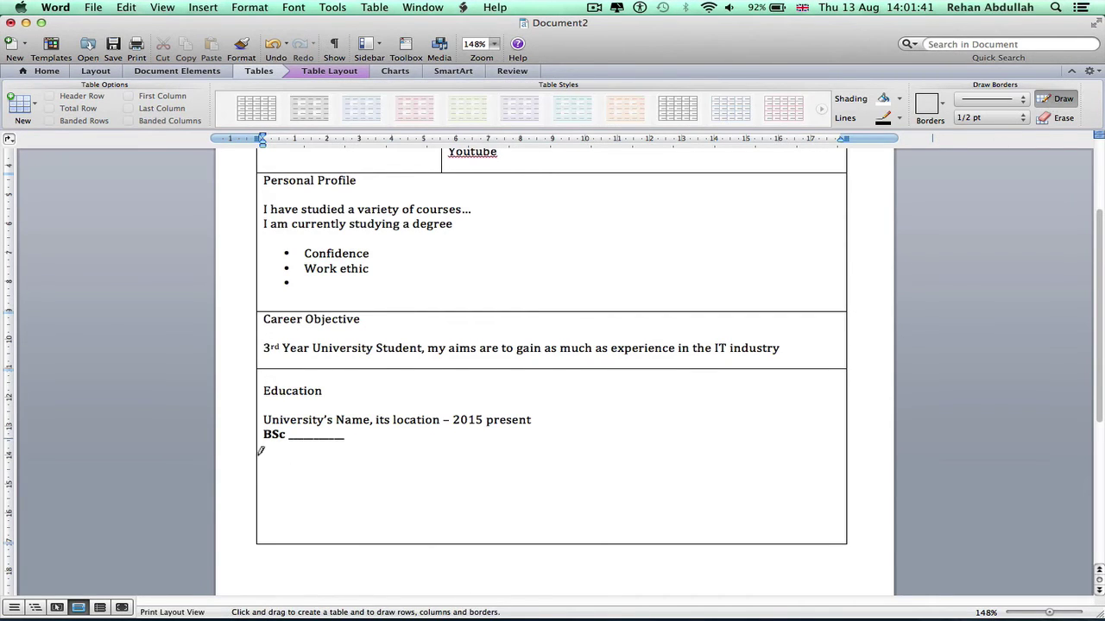
pyautogui.moveTo(260, 449); pyautogui.dragTo(860, 449)
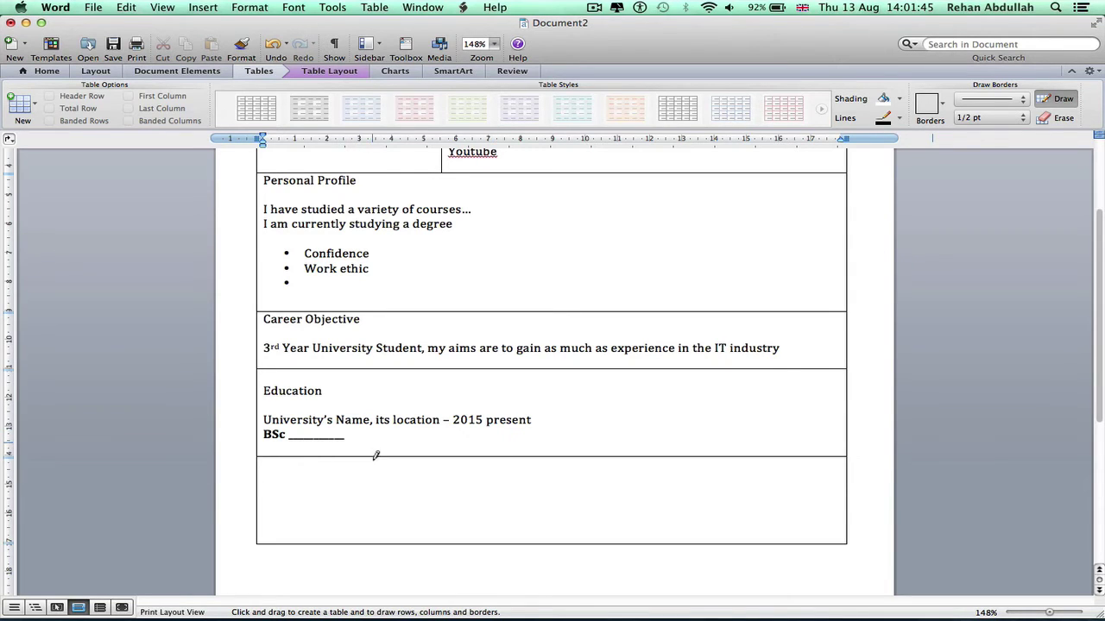
# - Divide the new row into three cells with two vertical lines, then start in the left cell
pyautogui.moveTo(378, 456); pyautogui.dragTo(379, 514)
pyautogui.moveTo(648, 452); pyautogui.dragTo(653, 542)
pyautogui.scroll(-3, 593, 523)
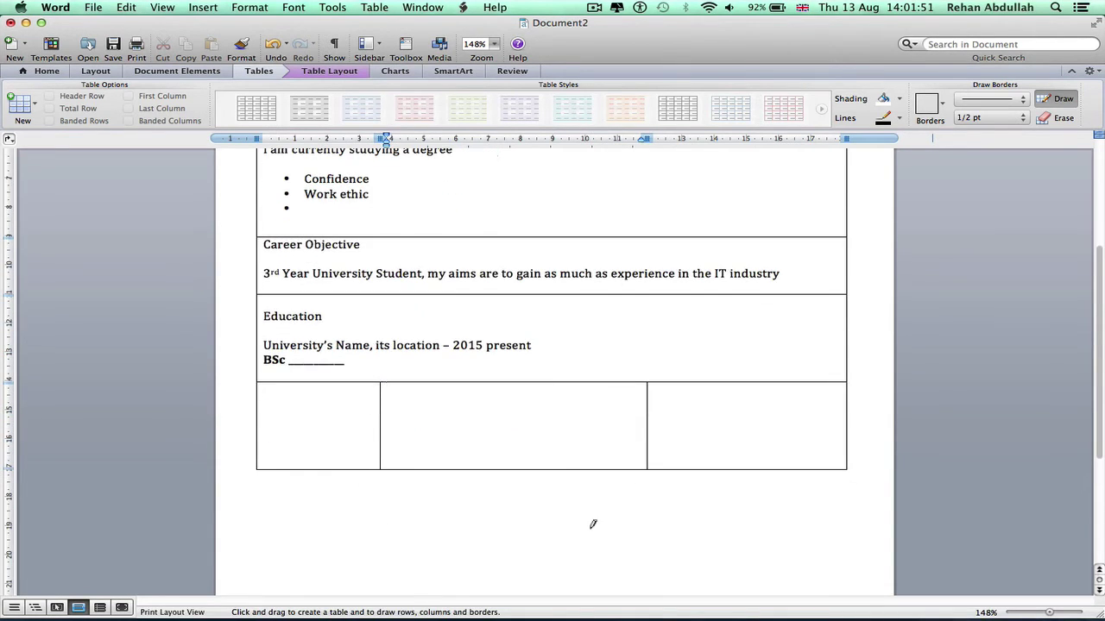
pyautogui.click(1060, 99)
pyautogui.click(299, 402)
pyautogui.press('Return')
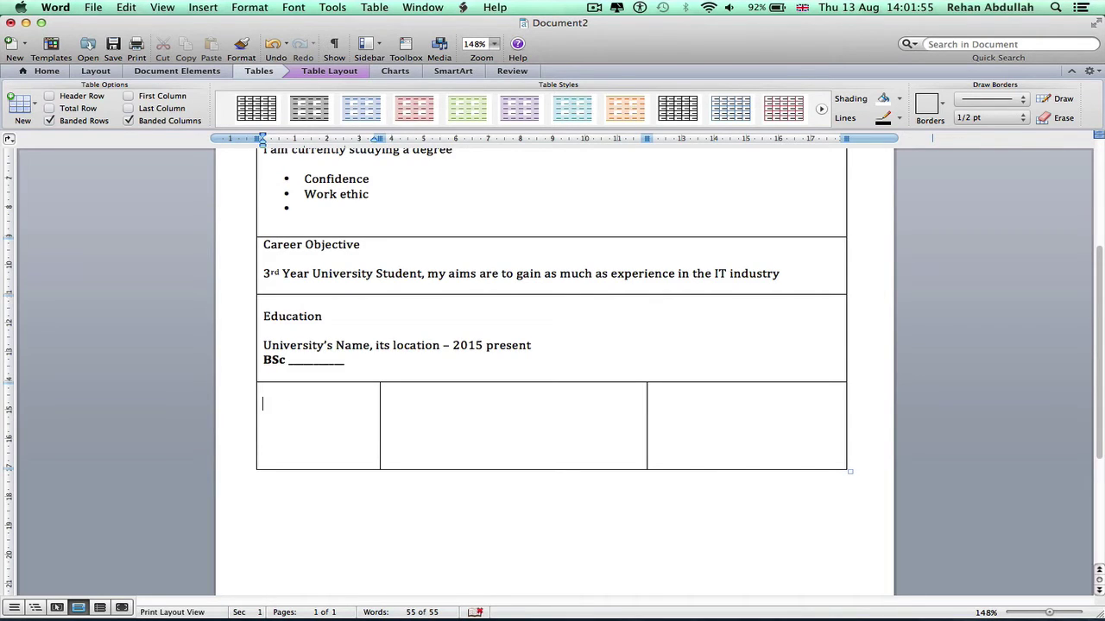
# - Type Year 1 Modules, Java Programming and a Grade heading across the row's three cells
pyautogui.write('Year 1 Modules')
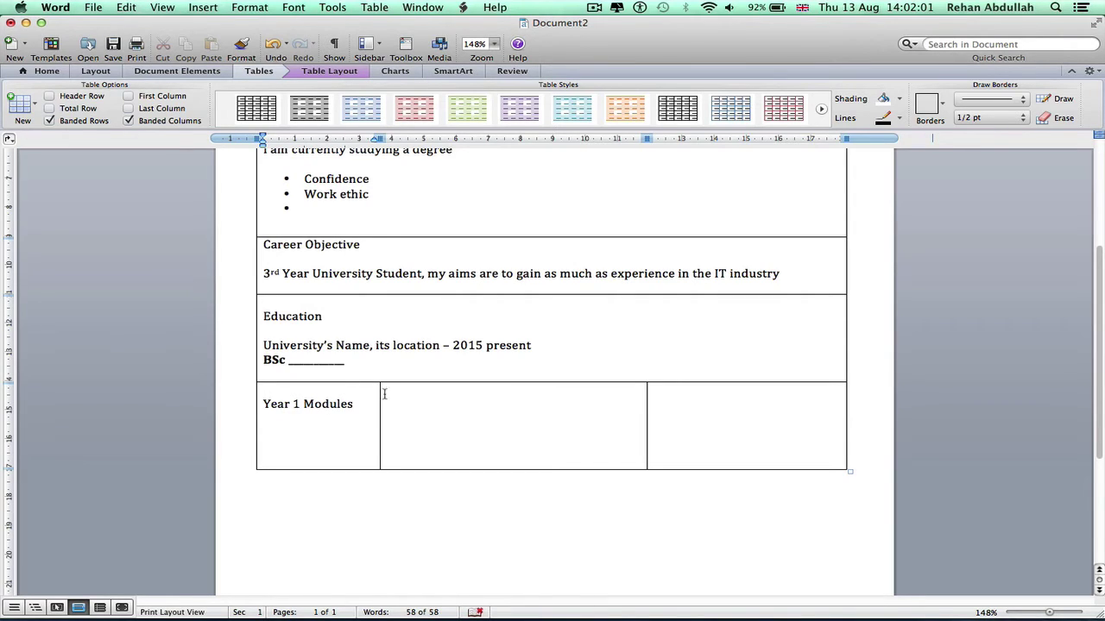
pyautogui.click(430, 395)
pyautogui.write('Java Programming')
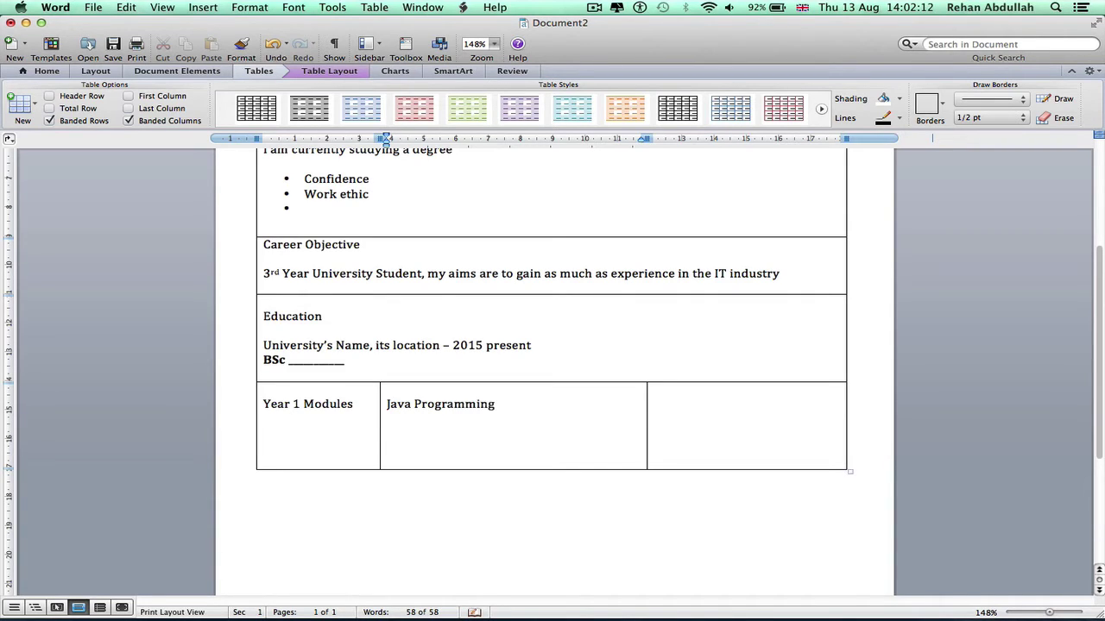
pyautogui.click(695, 400)
pyautogui.write('Grade')
# - Add blank lines above the entries, change Grade to Mark and enter [80%] beneath it
pyautogui.click(423, 393)
pyautogui.press('Return')
pyautogui.click(350, 388)
pyautogui.press('Return')
pyautogui.click(708, 388)
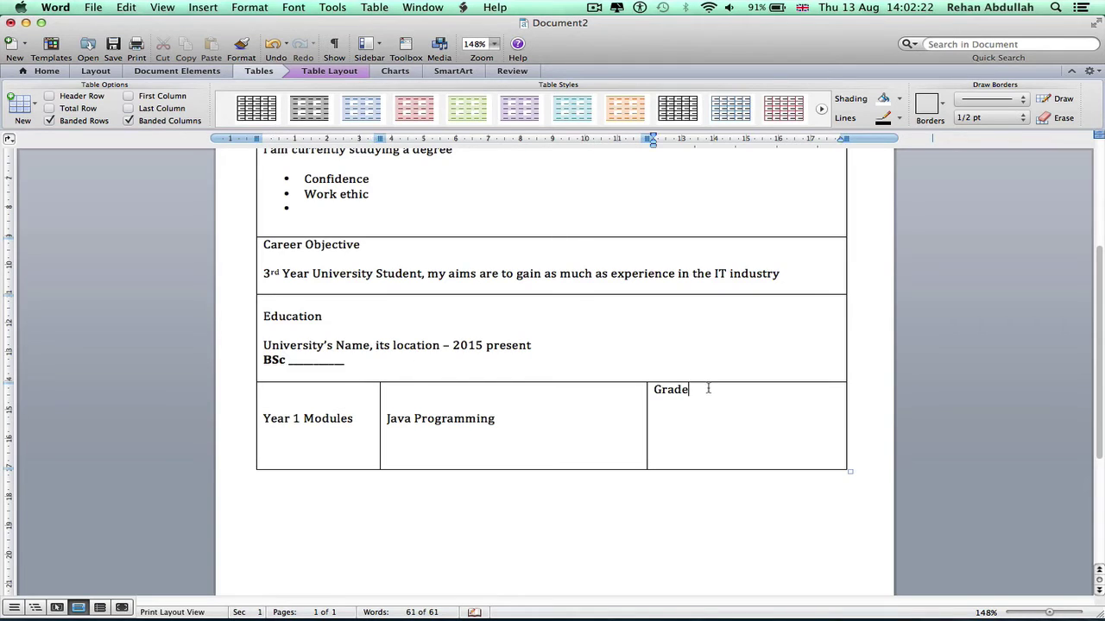
pyautogui.press('BackSpace')
pyautogui.press('BackSpace')
pyautogui.press('BackSpace')
pyautogui.press('BackSpace')
pyautogui.press('BackSpace')
pyautogui.write('Mark')
pyautogui.press('Return')
pyautogui.press('Return')
pyautogui.write('[]')
pyautogui.write('80')
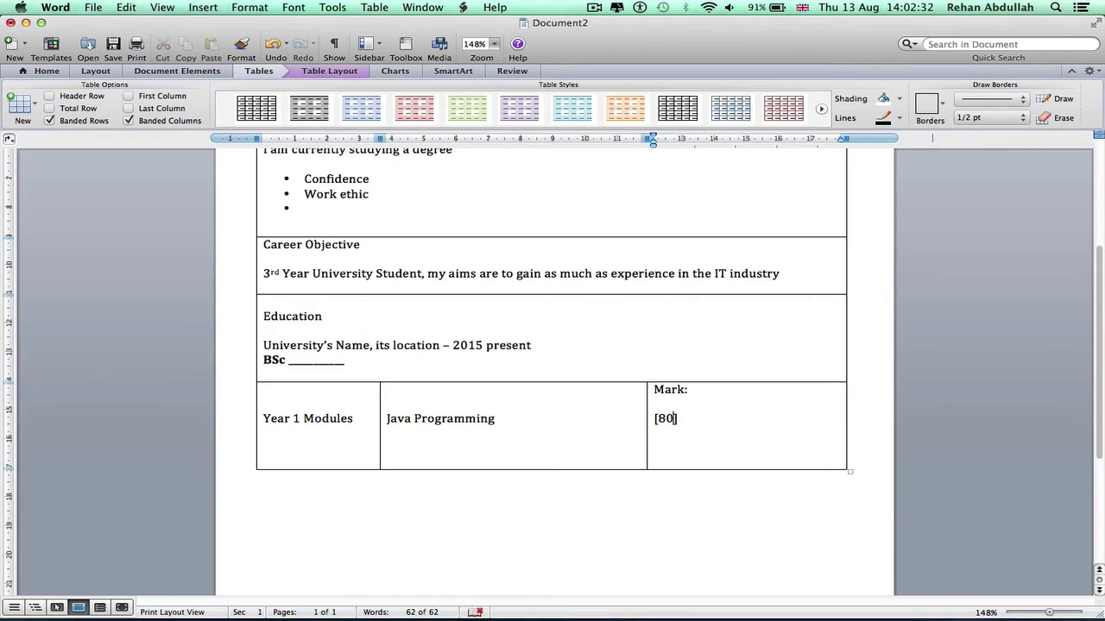
pyautogui.write('%')
# - Duplicate the Java Programming line into C Programming and C++ Programming lines
pyautogui.moveTo(500, 419); pyautogui.dragTo(386, 420)
pyautogui.press('super+c')
pyautogui.click(423, 431)
pyautogui.click(513, 419)
pyautogui.press('Return')
pyautogui.press('super+v')
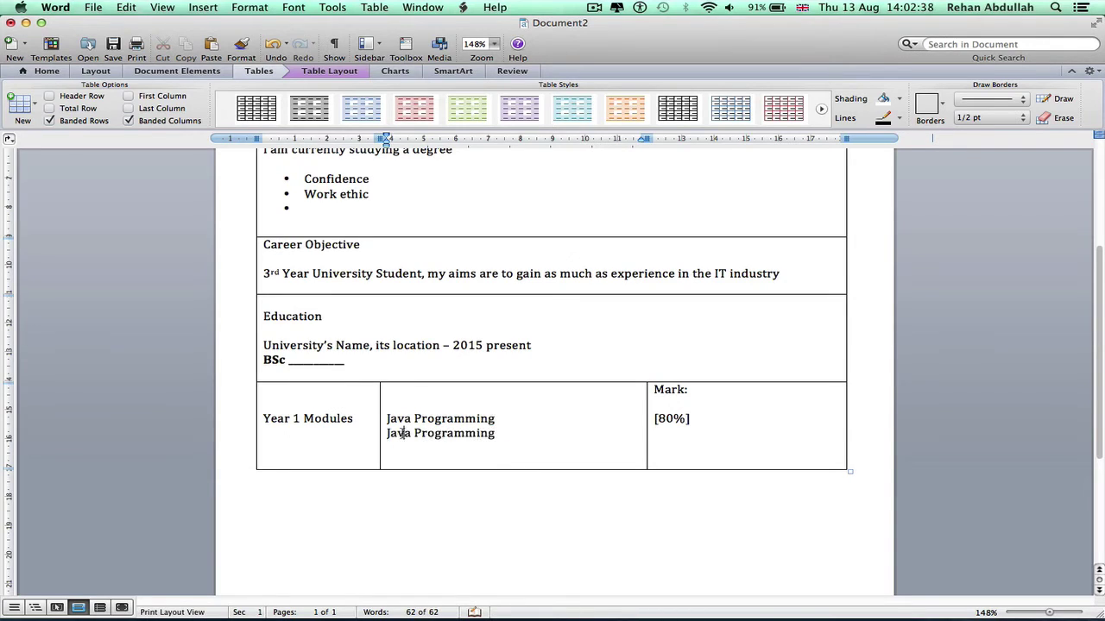
pyautogui.moveTo(411, 433); pyautogui.dragTo(386, 433)
pyautogui.write('C')
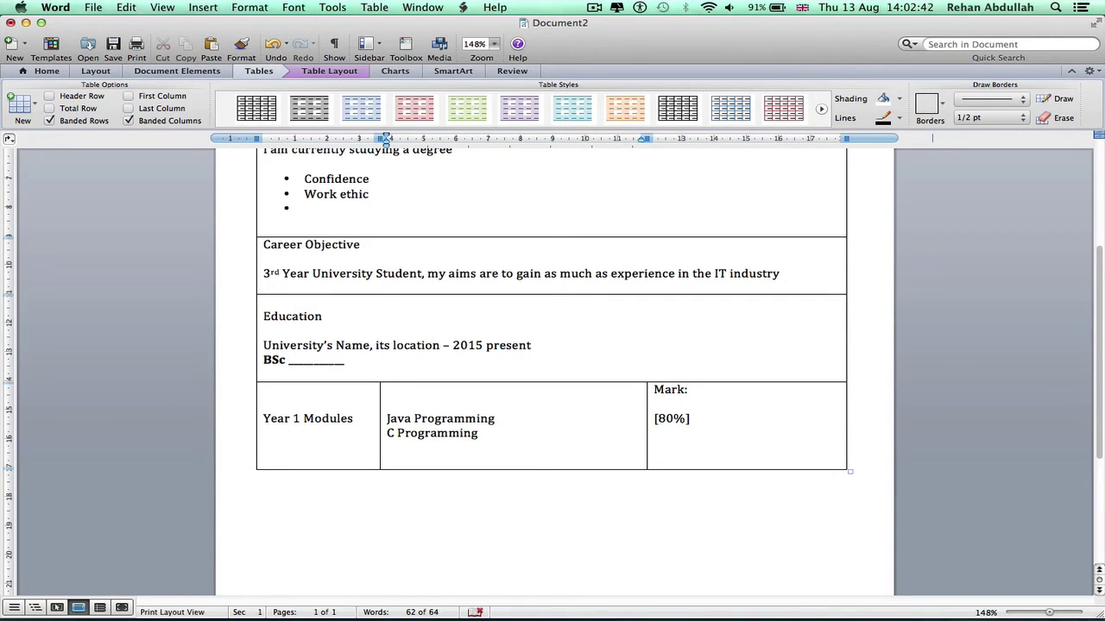
pyautogui.press('super+v')
pyautogui.doubleClick(396, 451)
pyautogui.press('BackSpace')
pyautogui.write('C++')
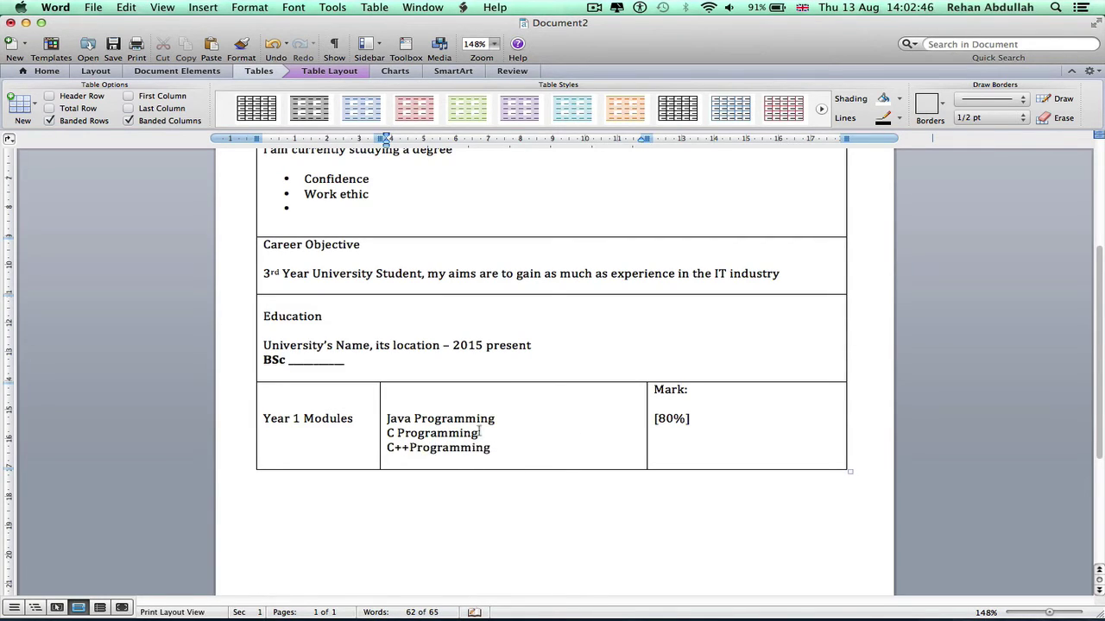
# - Copy the [80%] mark down twice and edit the copies to 60% and 70%
pyautogui.click(716, 421)
pyautogui.moveTo(653, 420); pyautogui.dragTo(701, 421)
pyautogui.press('super+c')
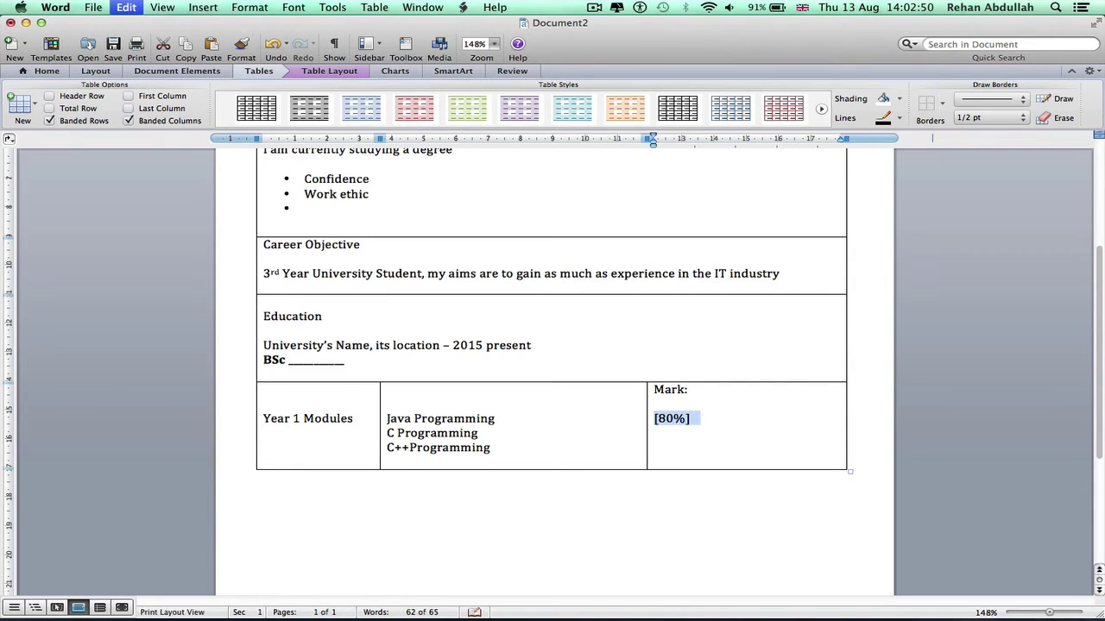
pyautogui.press('Down')
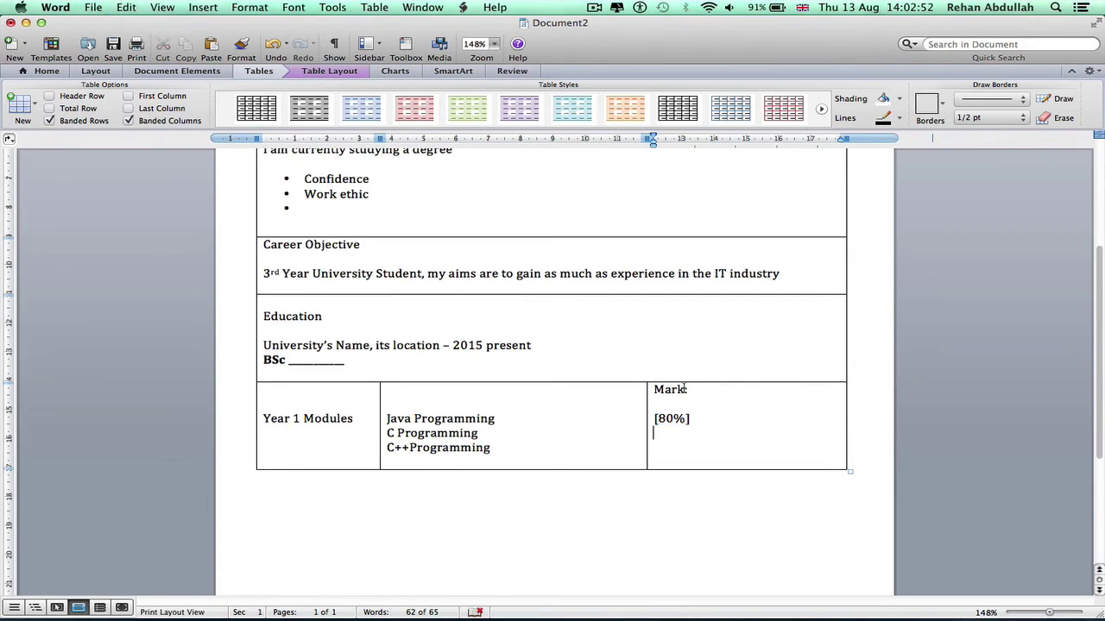
pyautogui.press('super+v')
pyautogui.press('super+v')
pyautogui.press('Left')
pyautogui.press('Left')
pyautogui.press('Left')
pyautogui.press('BackSpace')
pyautogui.write('7')
pyautogui.press('Up')
pyautogui.press('BackSpace')
pyautogui.write('6')
pyautogui.click(555, 468)
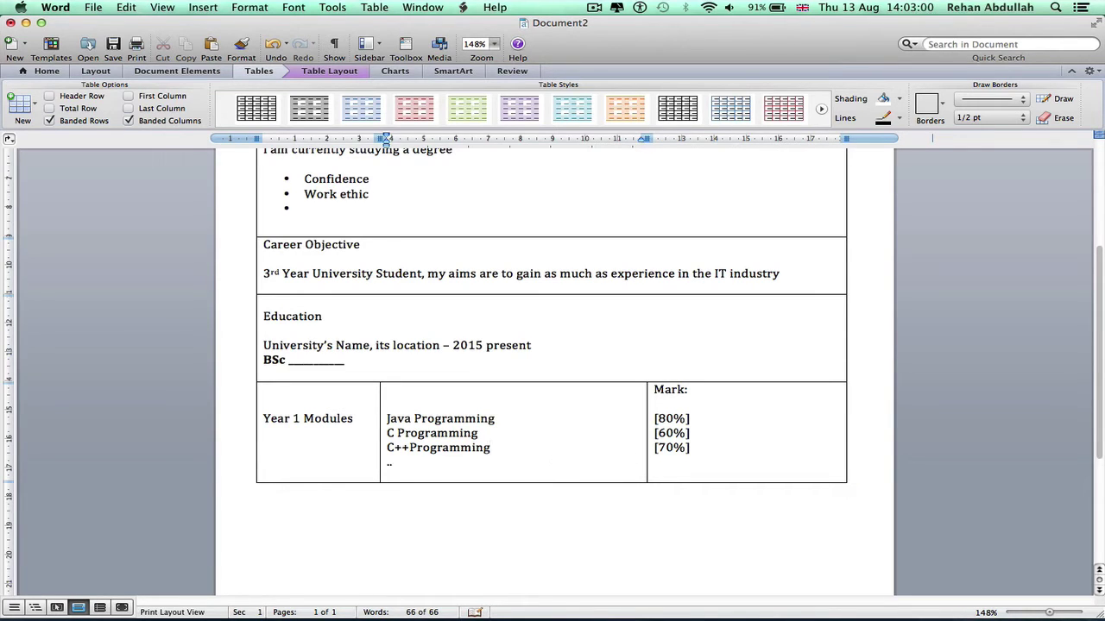
# - Type a dotted continuation line under C++ Programming
pyautogui.write('.......')
pyautogui.scroll(-5, 481, 463)
pyautogui.scroll(2, 522, 335)
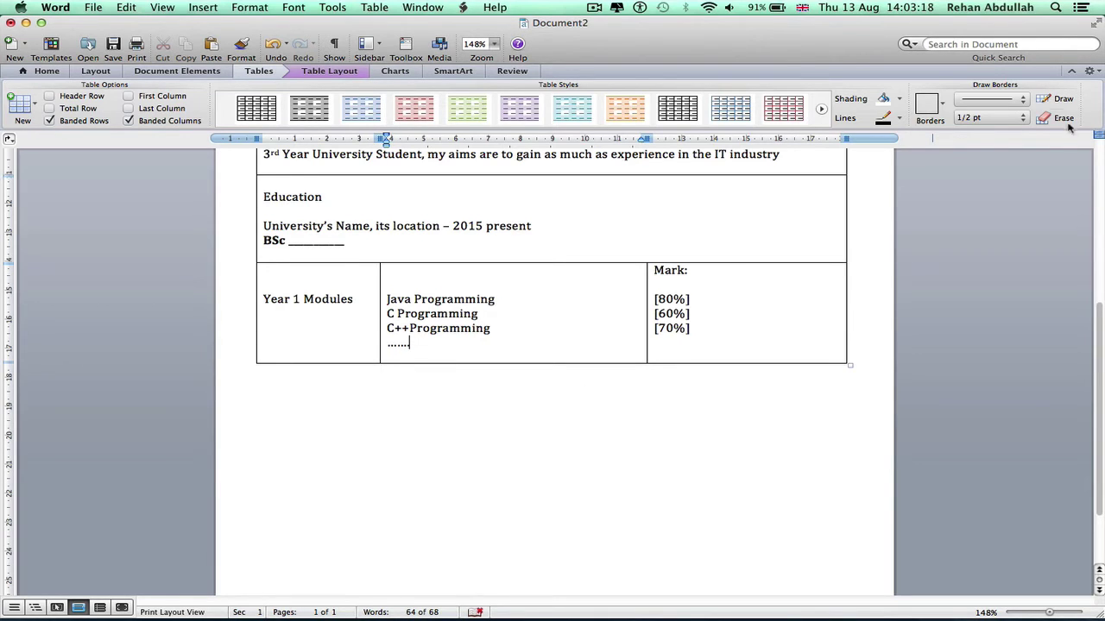
# - Draw two new full-width rows beneath the Year 1 Modules row with the Draw tool
pyautogui.click(1056, 98)
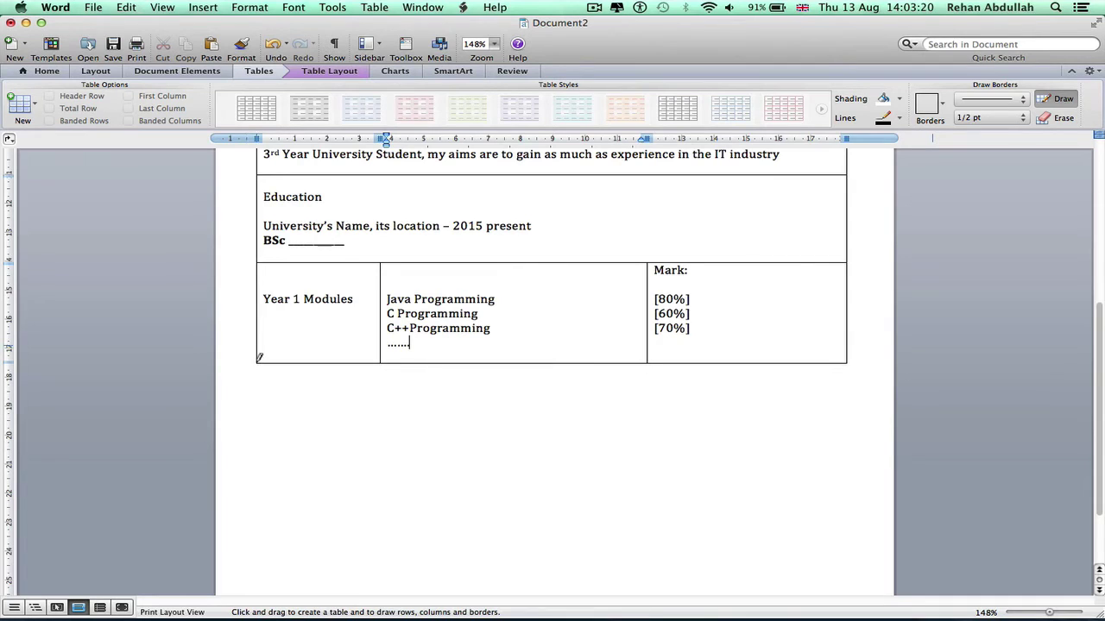
pyautogui.moveTo(258, 364)
pyautogui.mouseDown()
pyautogui.moveTo(259, 464)
pyautogui.moveTo(780, 503)
pyautogui.moveTo(850, 492)
pyautogui.mouseUp()
pyautogui.scroll(-5, 690, 459)
pyautogui.scroll(-3, 690, 459)
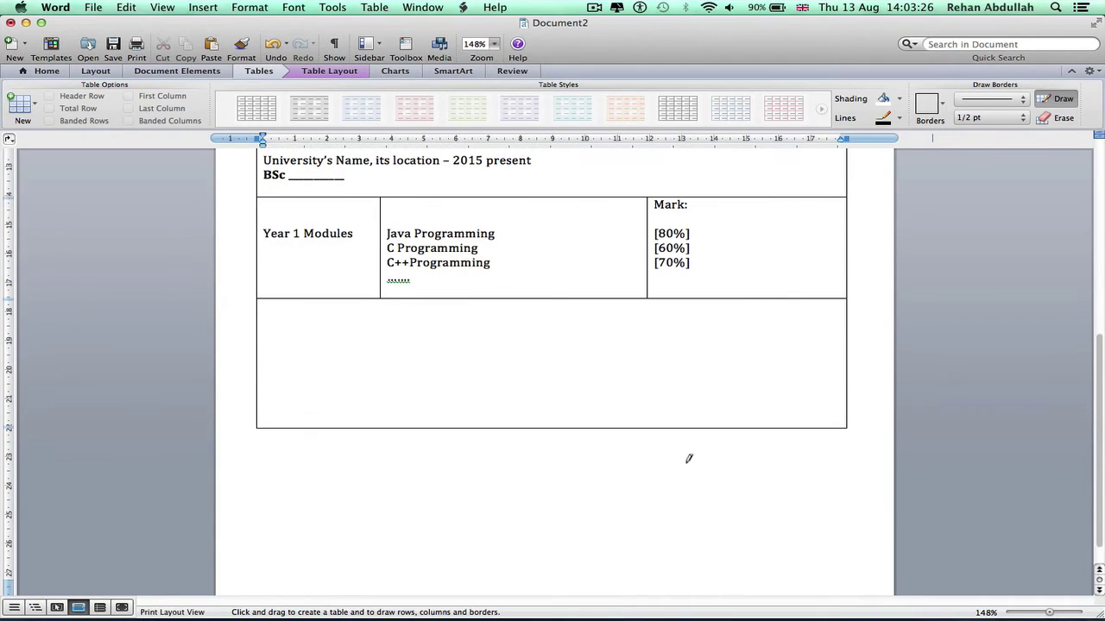
pyautogui.moveTo(259, 425)
pyautogui.mouseDown()
pyautogui.moveTo(441, 542)
pyautogui.moveTo(852, 518)
pyautogui.mouseUp()
pyautogui.scroll(-10, 614, 455)
pyautogui.scroll(-3, 614, 455)
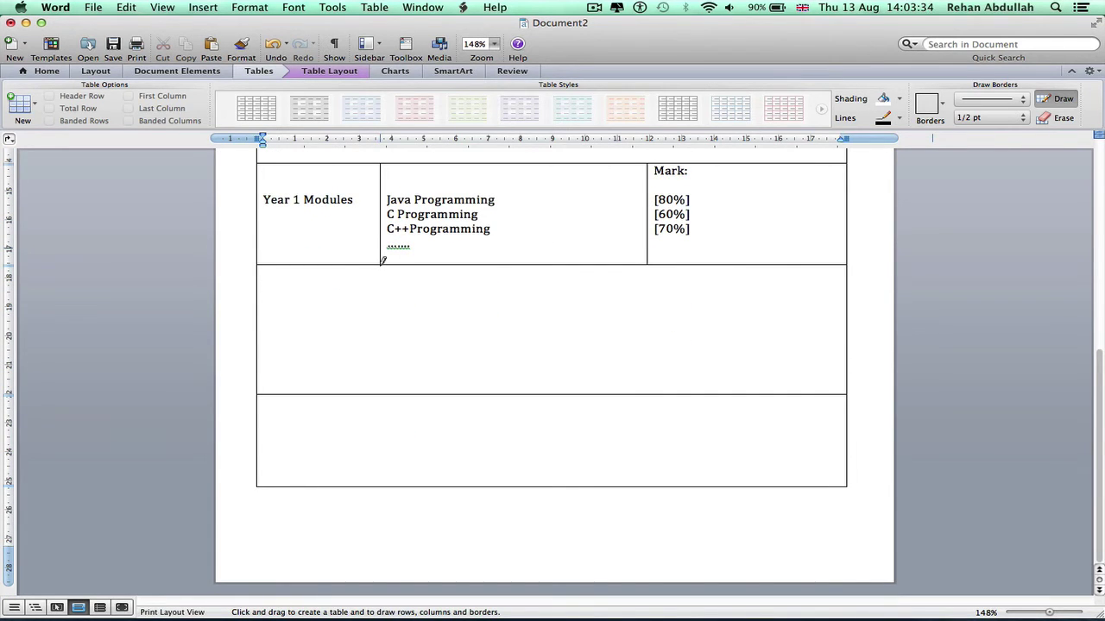
pyautogui.click(1047, 100)
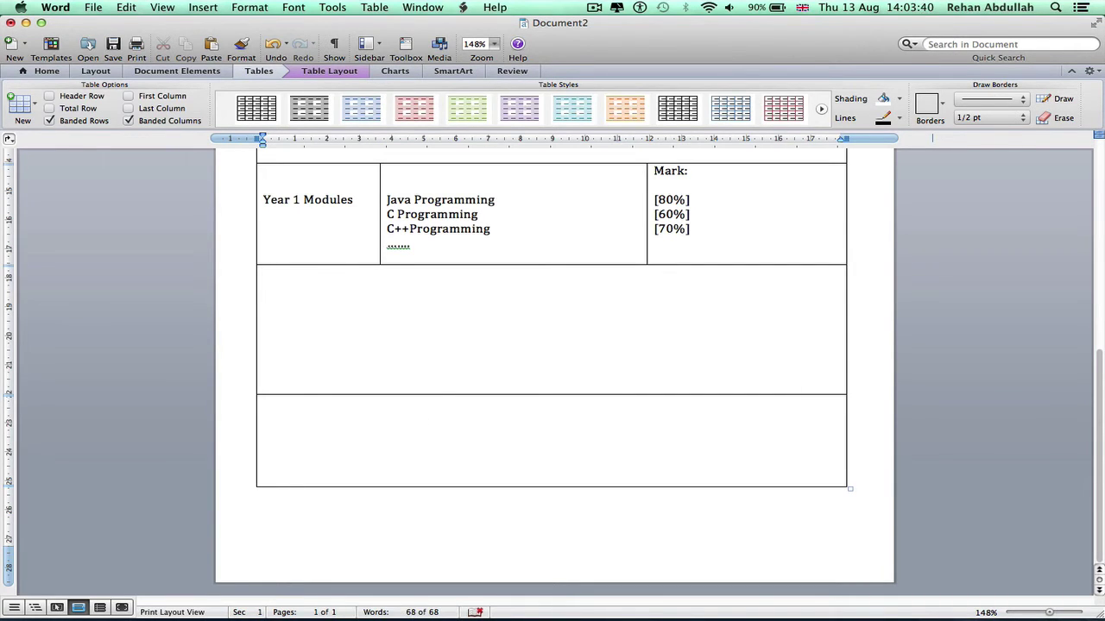
# - Enter School's name (2005-2010) and the GCSE's English (A) and Maths (A*) line, then shorten the row
pyautogui.write('Schoo')
pyautogui.write("l's")
pyautogui.write(' name')
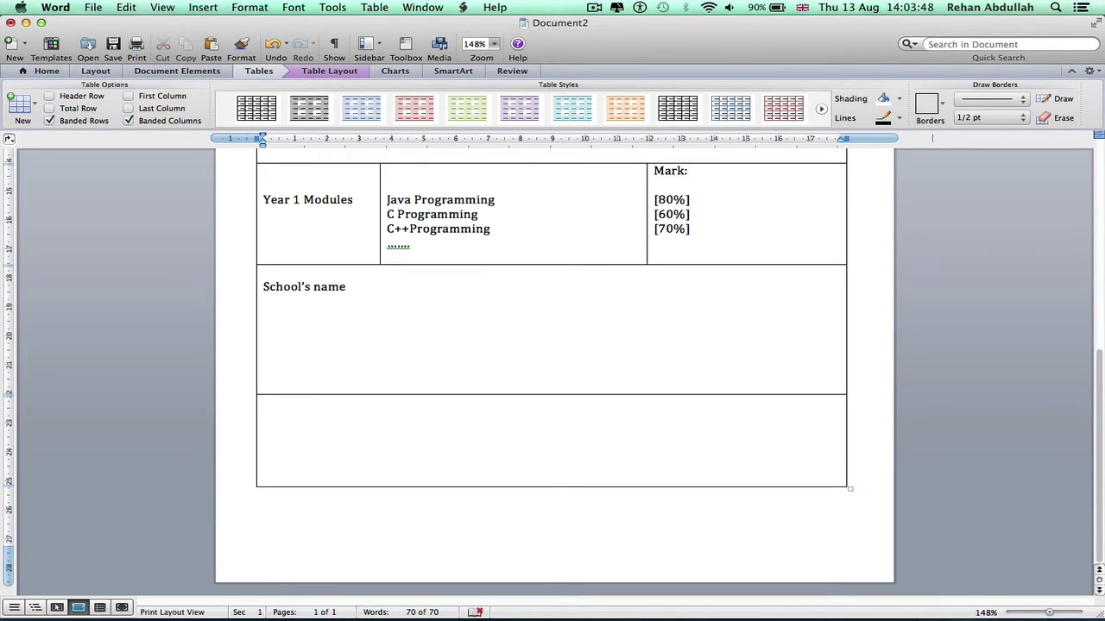
pyautogui.write(' (2005-1')
pyautogui.press('BackSpace')
pyautogui.write('2010')
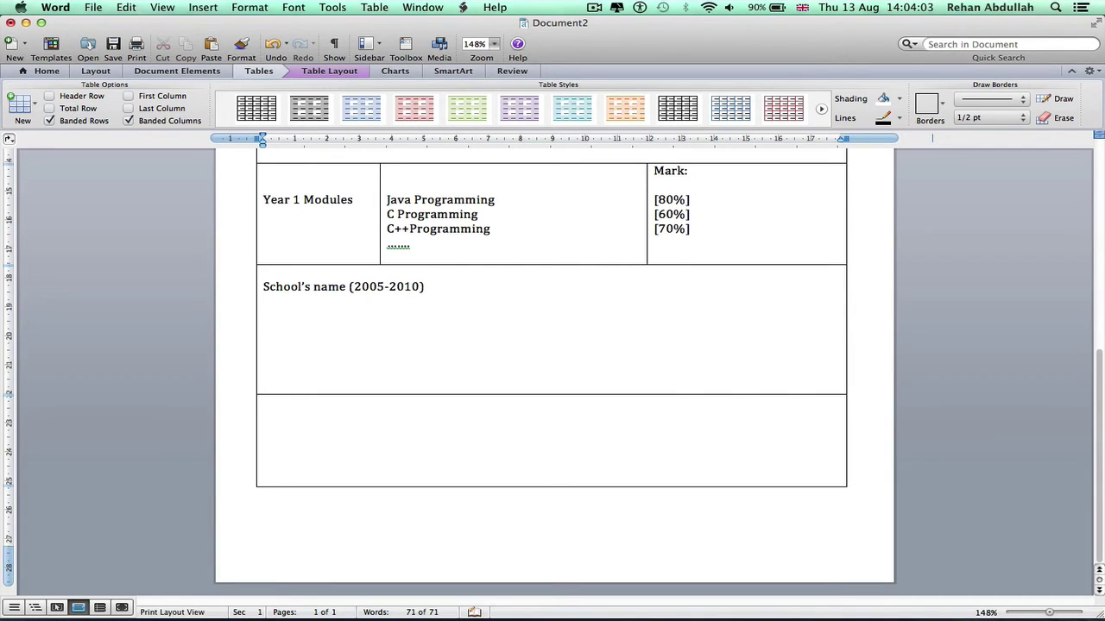
pyautogui.write('1')
pyautogui.write('0 GCSE')
pyautogui.write("'s")
pyautogui.write('including')
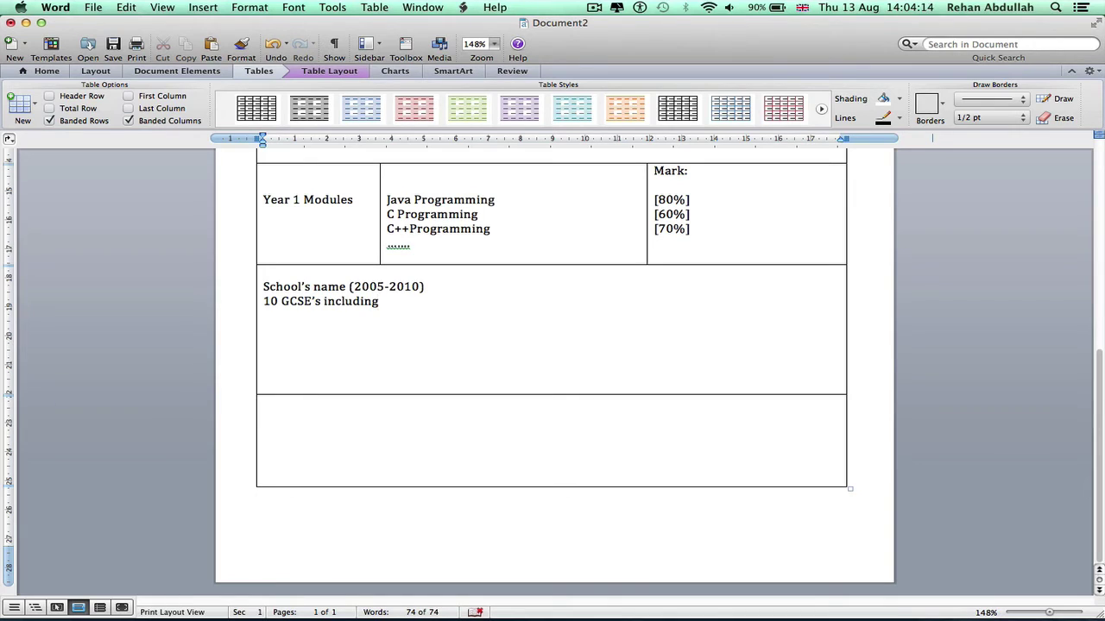
pyautogui.write(' Englisg')
pyautogui.press('BackSpace')
pyautogui.write('h (')
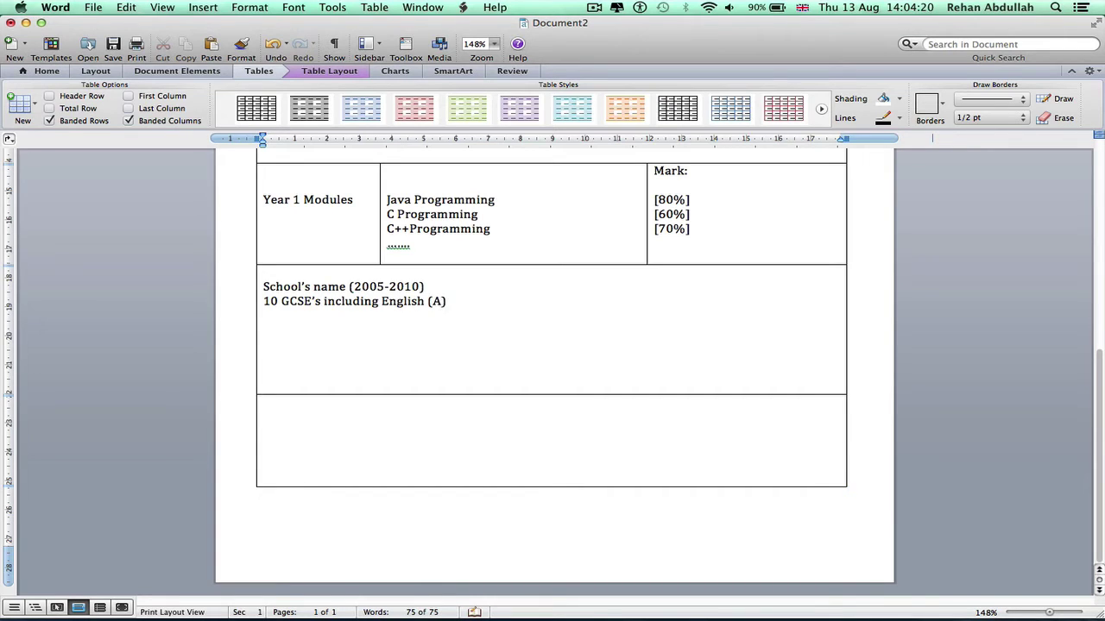
pyautogui.write('A) and Maths (A*)')
pyautogui.moveTo(592, 394); pyautogui.dragTo(609, 326)
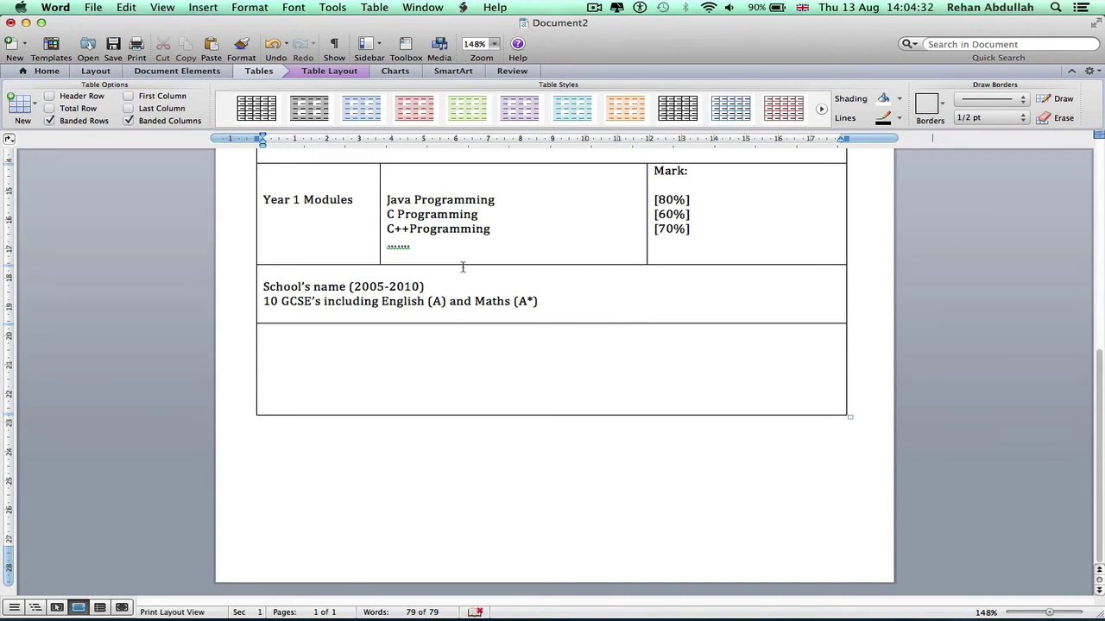
# - Copy the school entry into the bottom row, add a blank line and retype School as collages
pyautogui.moveTo(575, 308); pyautogui.dragTo(273, 288)
pyautogui.press('super+c')
pyautogui.click(353, 405)
pyautogui.press('super+v')
pyautogui.click(454, 336)
pyautogui.press('Return')
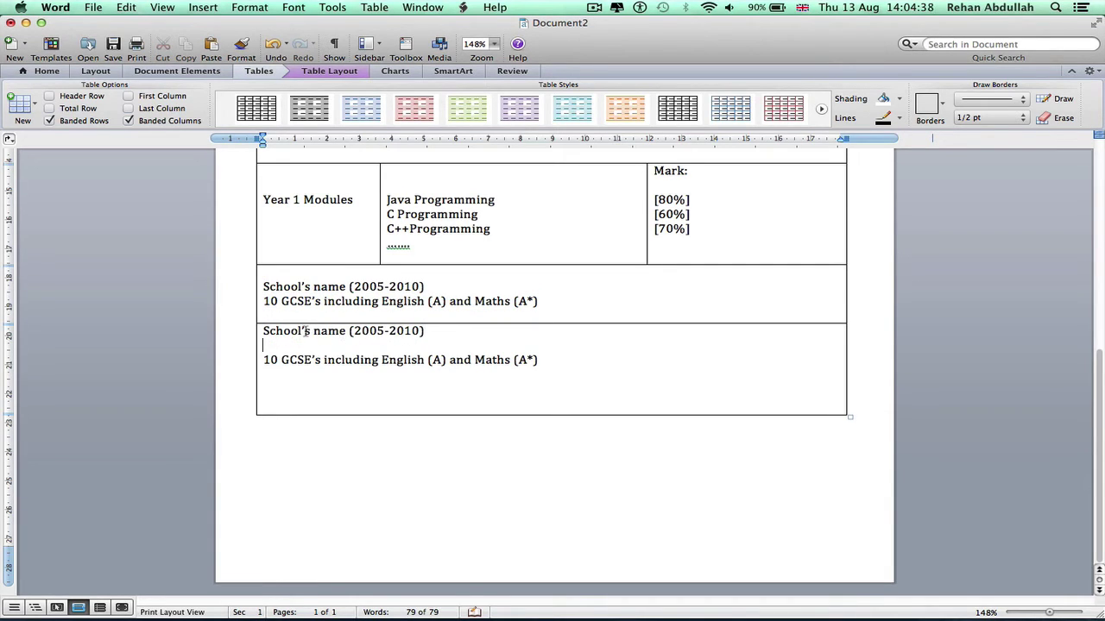
pyautogui.moveTo(304, 332); pyautogui.dragTo(264, 333)
pyautogui.write('c')
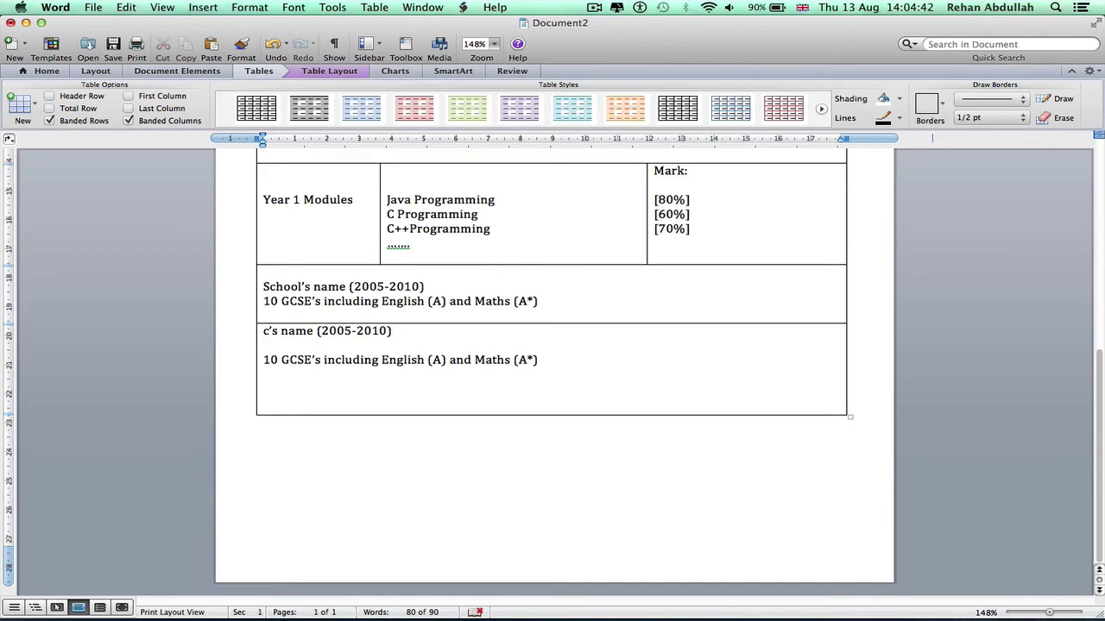
pyautogui.write('ollages')
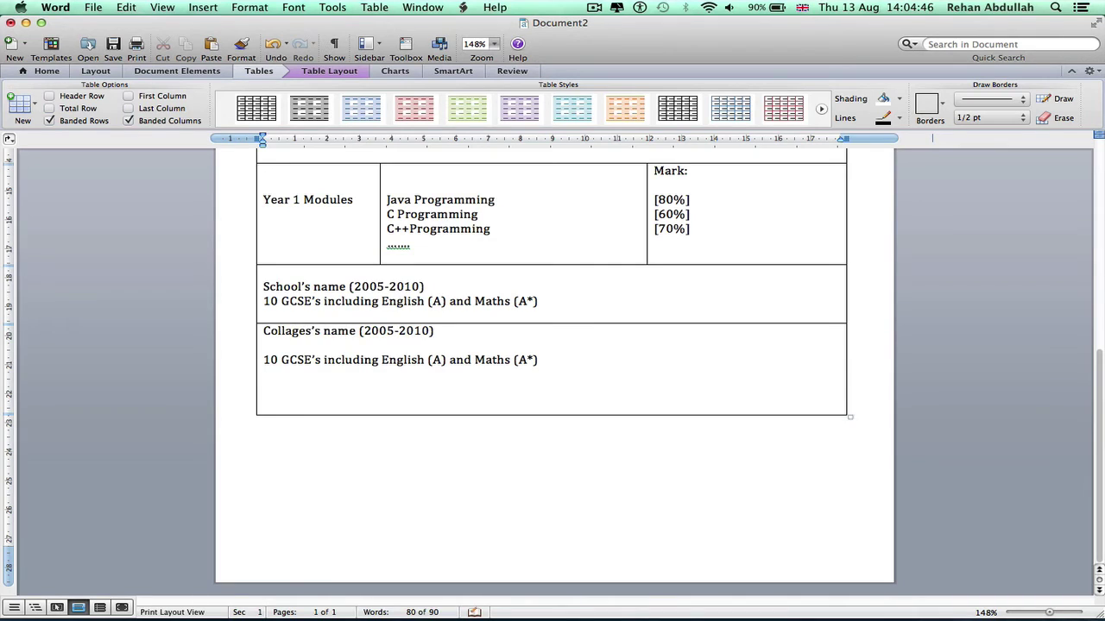
# - Correct the name to Collage's and change the years to 2010-2012
pyautogui.press('BackSpace')
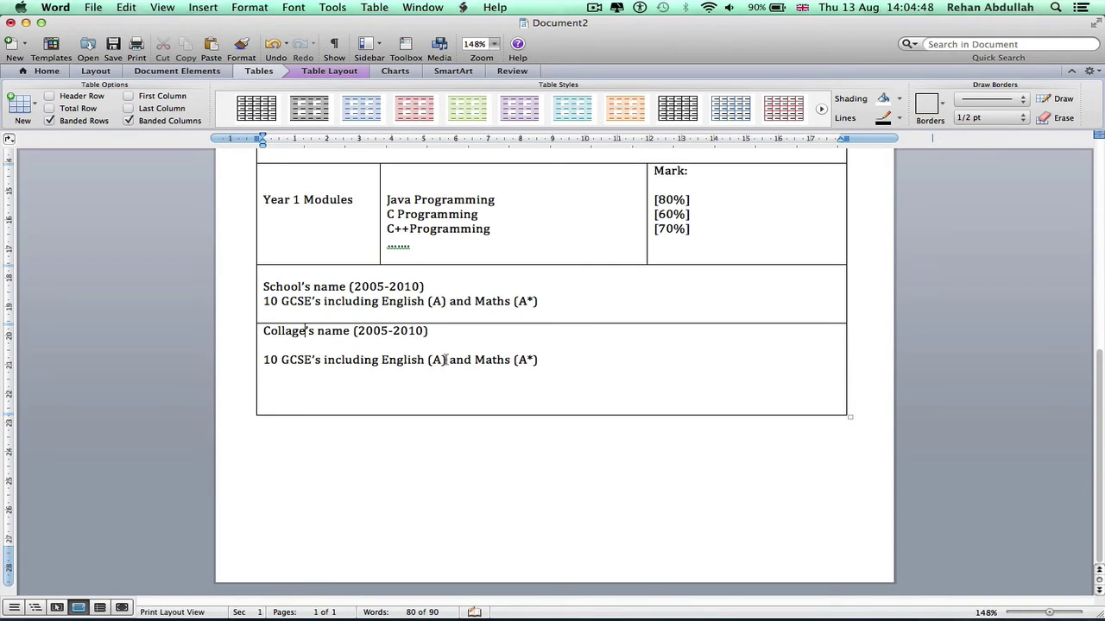
pyautogui.click(387, 330)
pyautogui.press('BackSpace')
pyautogui.press('BackSpace')
pyautogui.write('10')
pyautogui.press('BackSpace')
pyautogui.press('BackSpace')
pyautogui.write('12')
# - Replace the GCSE line with Maths (B) / Physics (C) / ICT
pyautogui.moveTo(540, 360); pyautogui.dragTo(271, 358)
pyautogui.write('Maths')
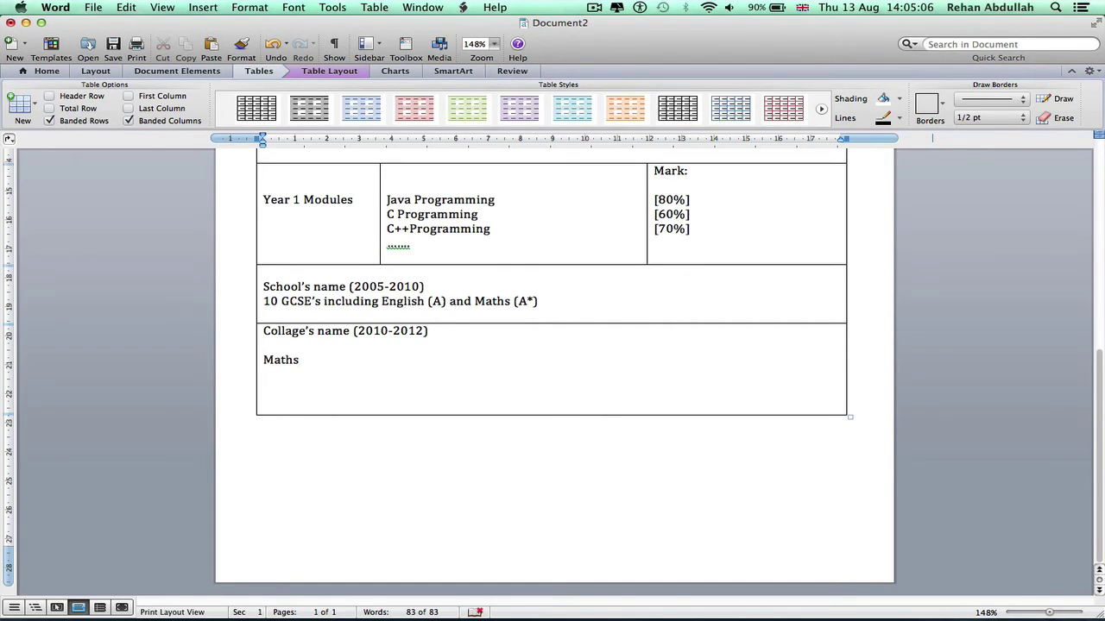
pyautogui.write(' / Physics / ICT')
pyautogui.click(299, 360)
pyautogui.write('()B')
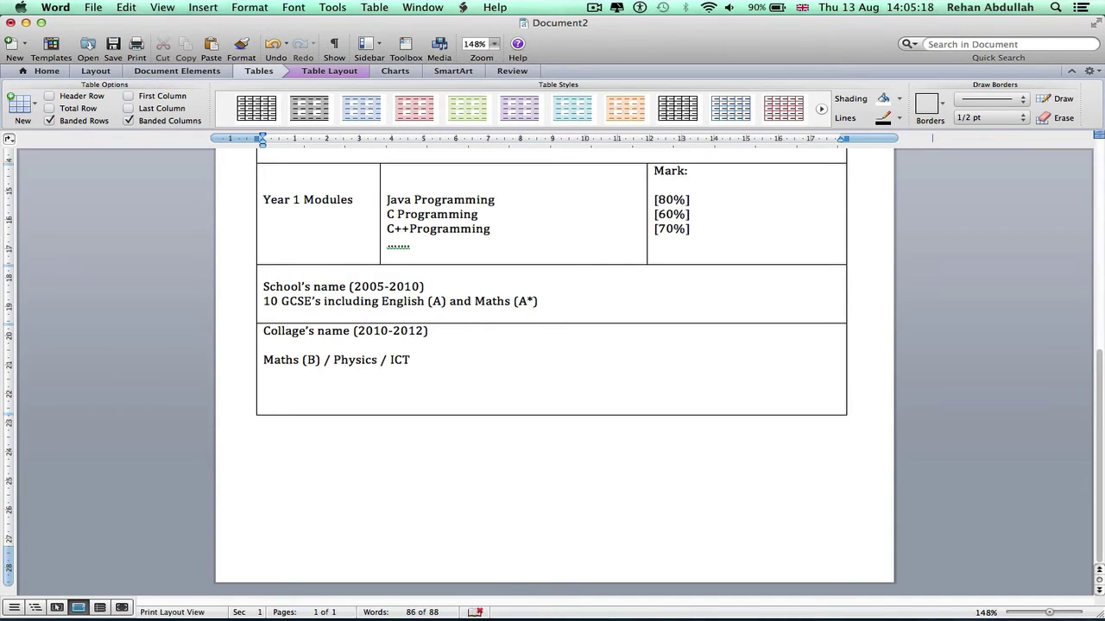
pyautogui.write(' (C)')
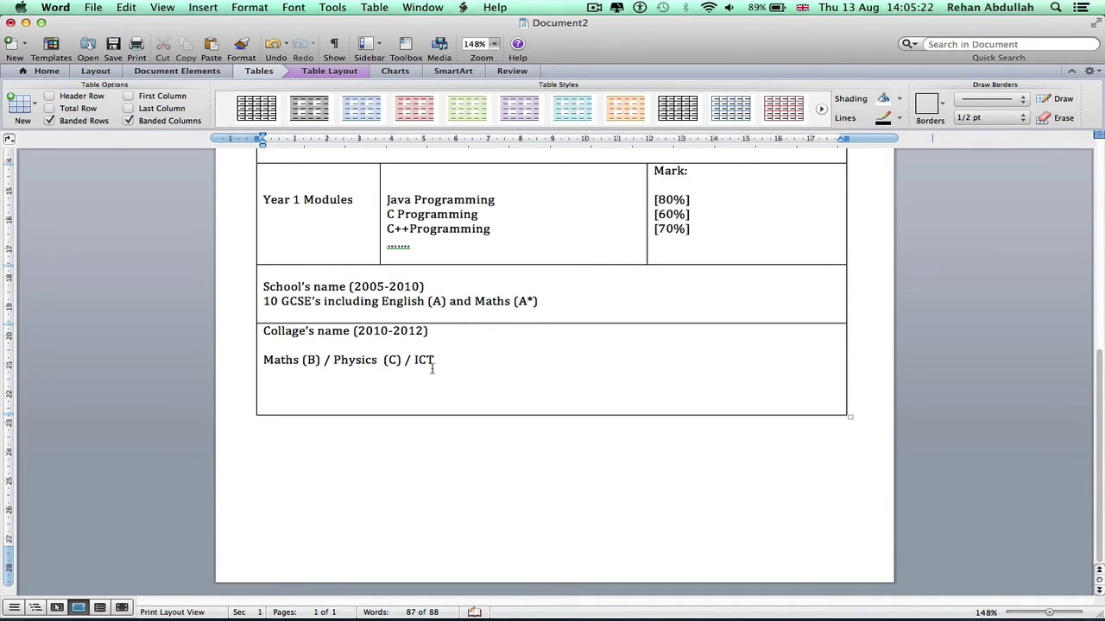
pyautogui.scroll(6, 581, 465)
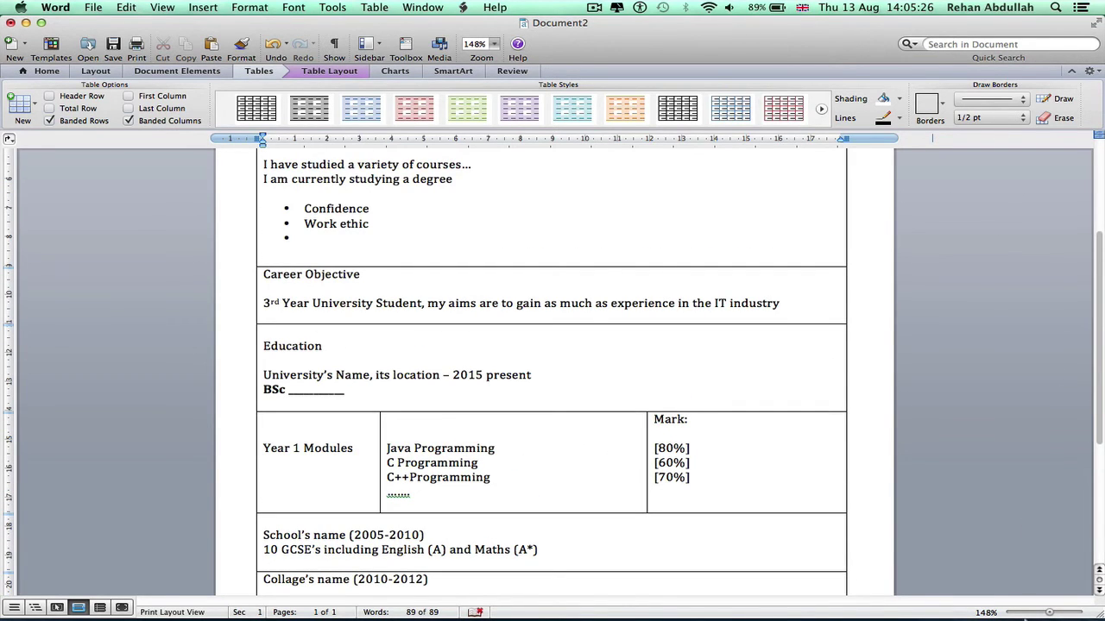
pyautogui.moveTo(1048, 613); pyautogui.dragTo(1040, 612)
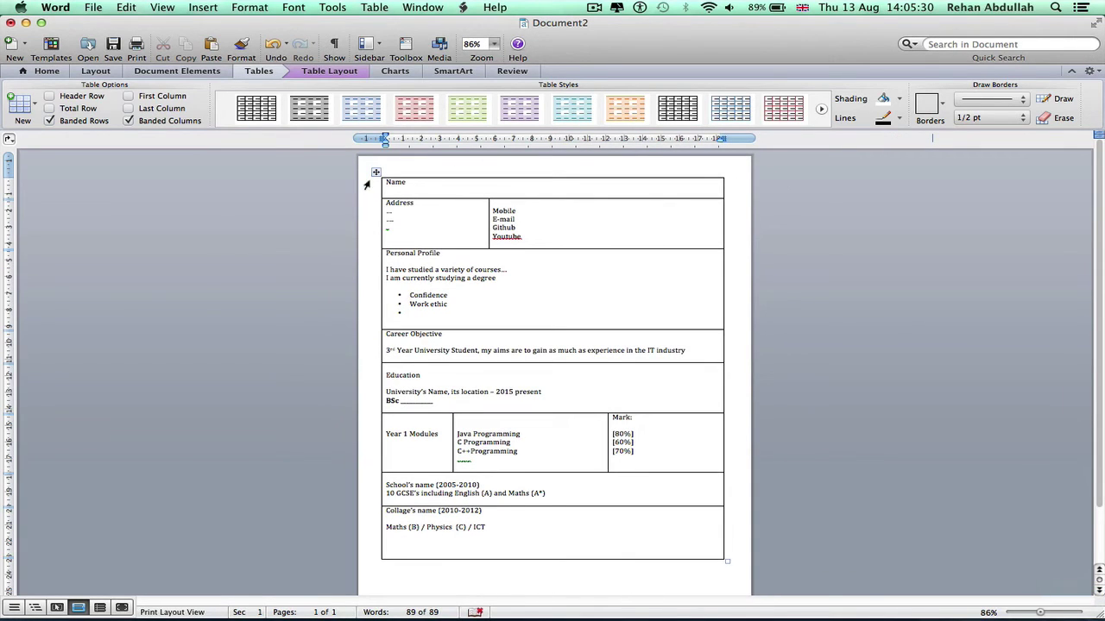
pyautogui.click(375, 172)
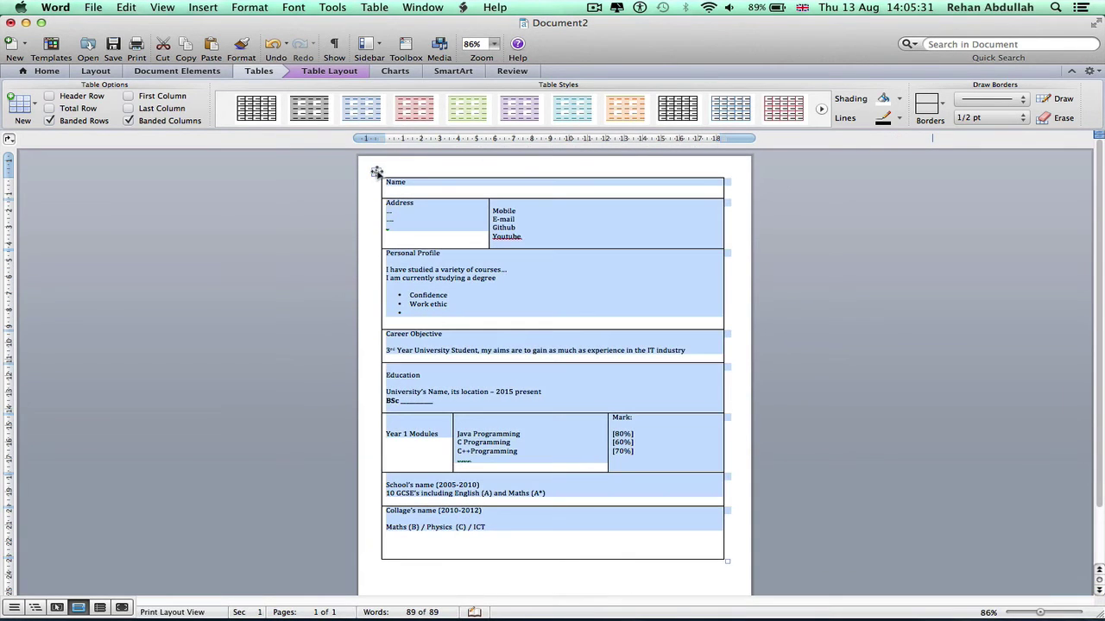
pyautogui.click(937, 108)
pyautogui.click(961, 227)
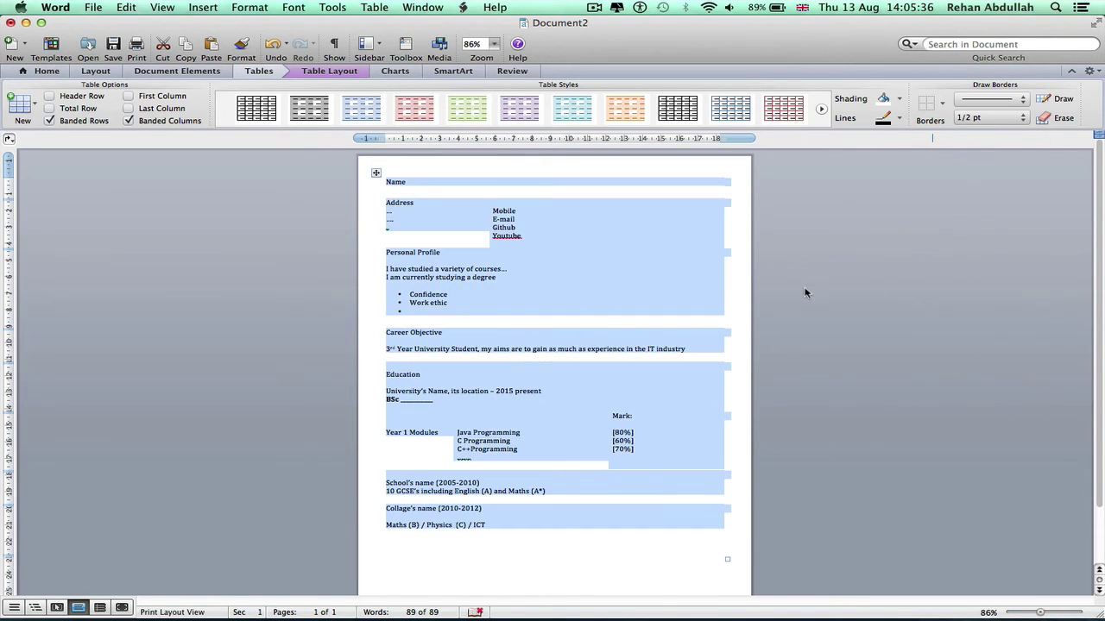
pyautogui.click(805, 292)
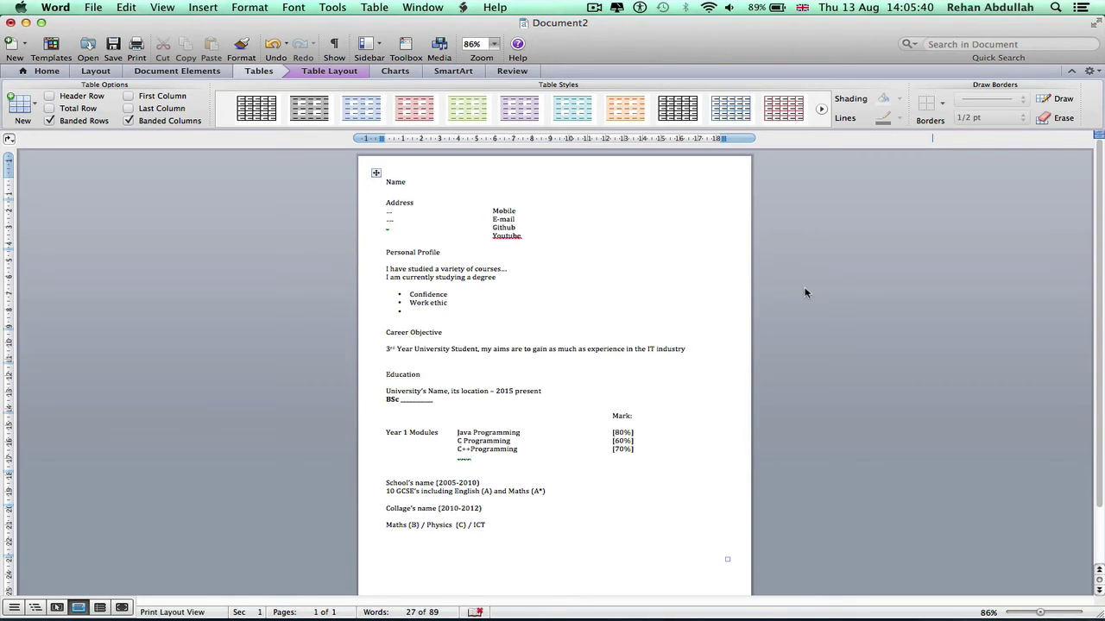
pyautogui.click(371, 174)
pyautogui.click(918, 105)
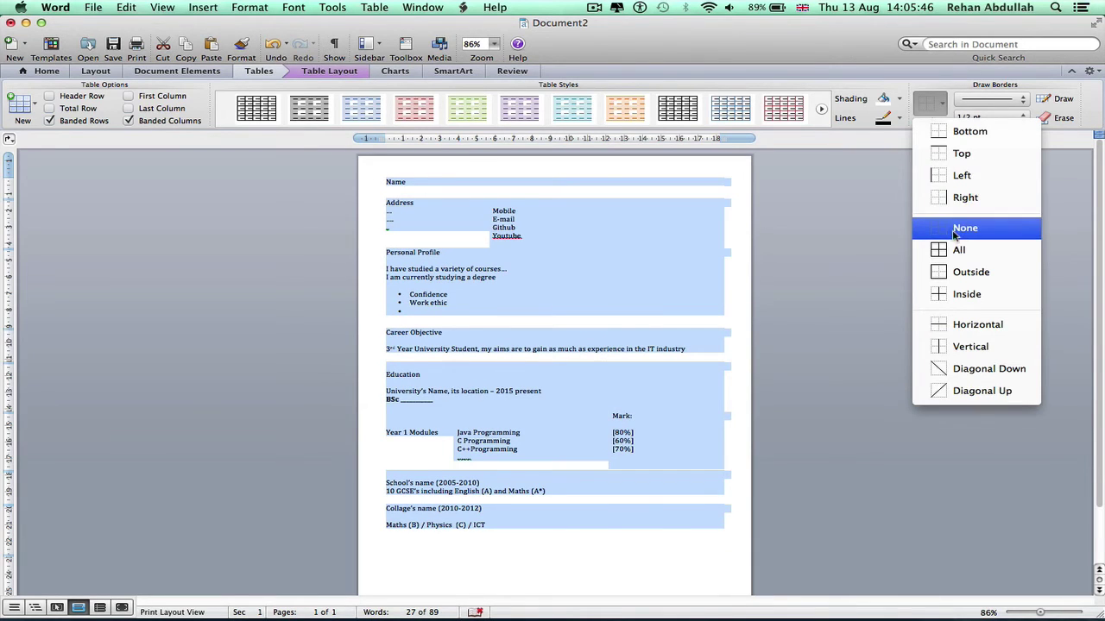
pyautogui.click(974, 272)
pyautogui.press('super+z')
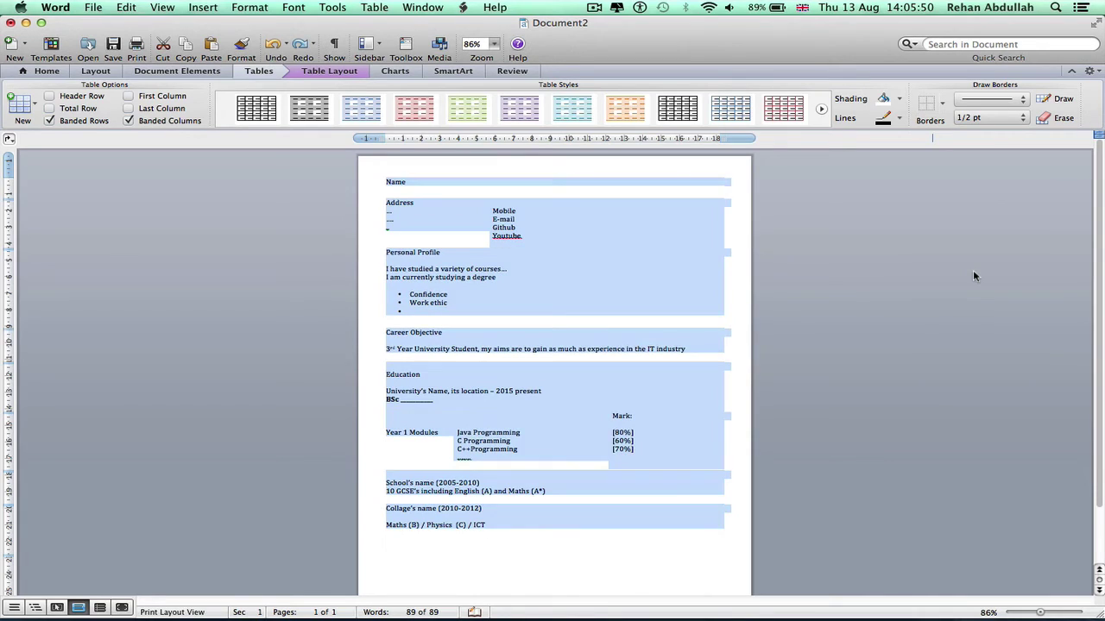
pyautogui.click(934, 104)
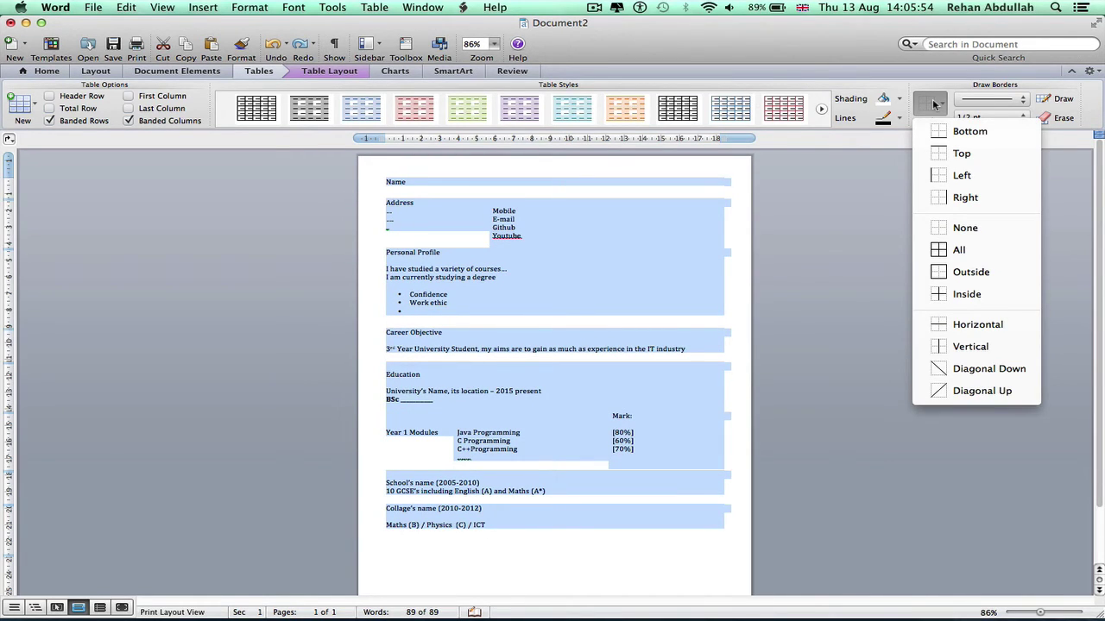
pyautogui.click(821, 240)
pyautogui.press('super+y')
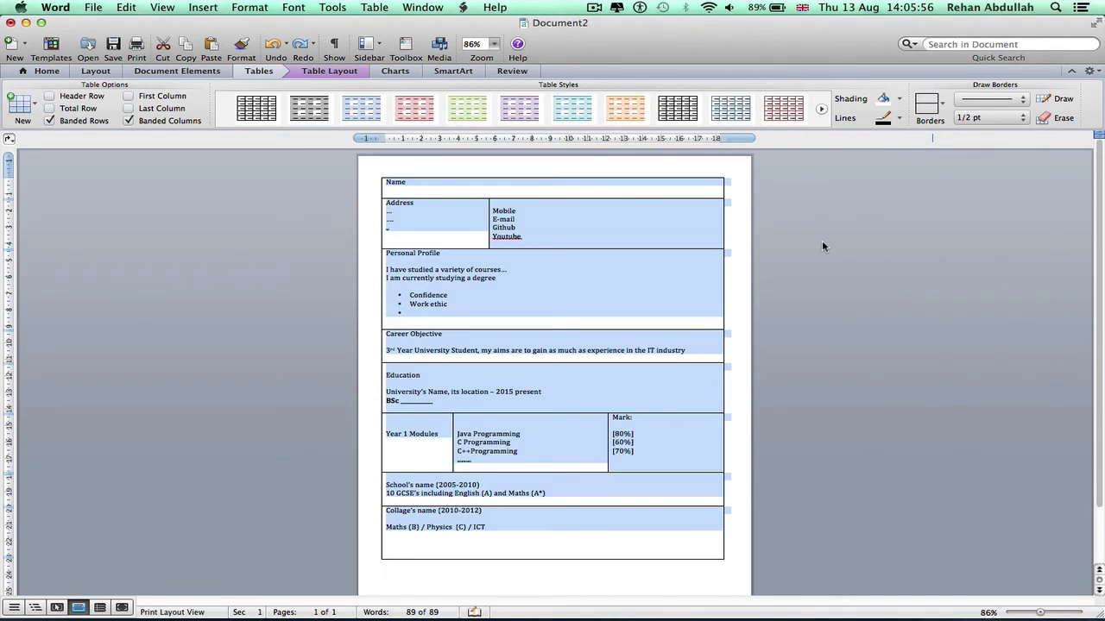
pyautogui.click(874, 302)
# - Insert a page break below the table and zoom in on the blank second page
pyautogui.scroll(-2, 690, 431)
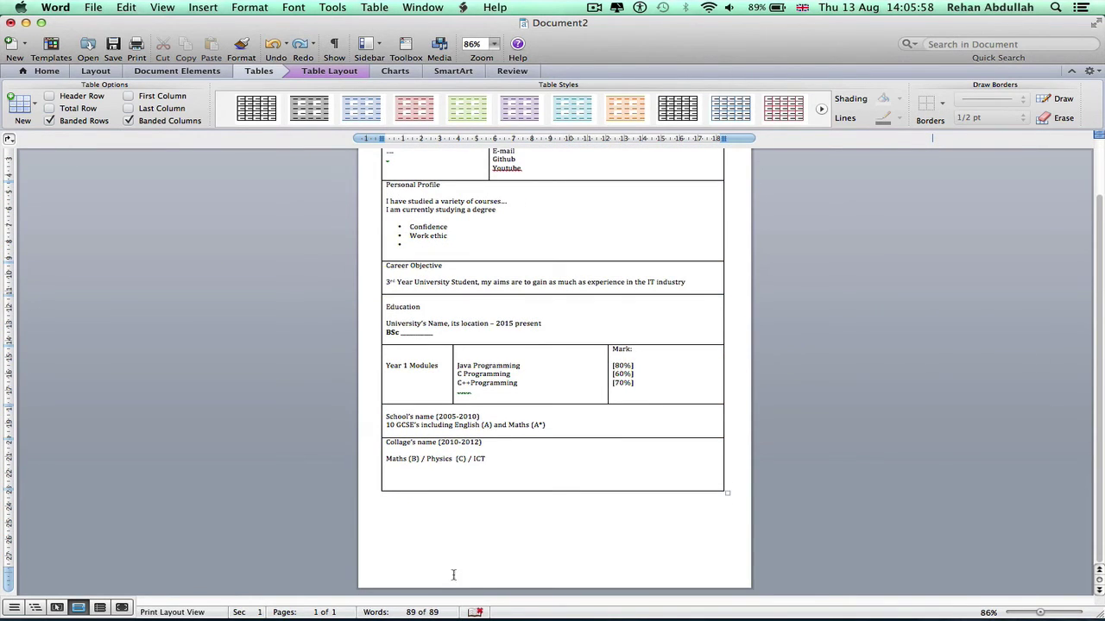
pyautogui.click(522, 551)
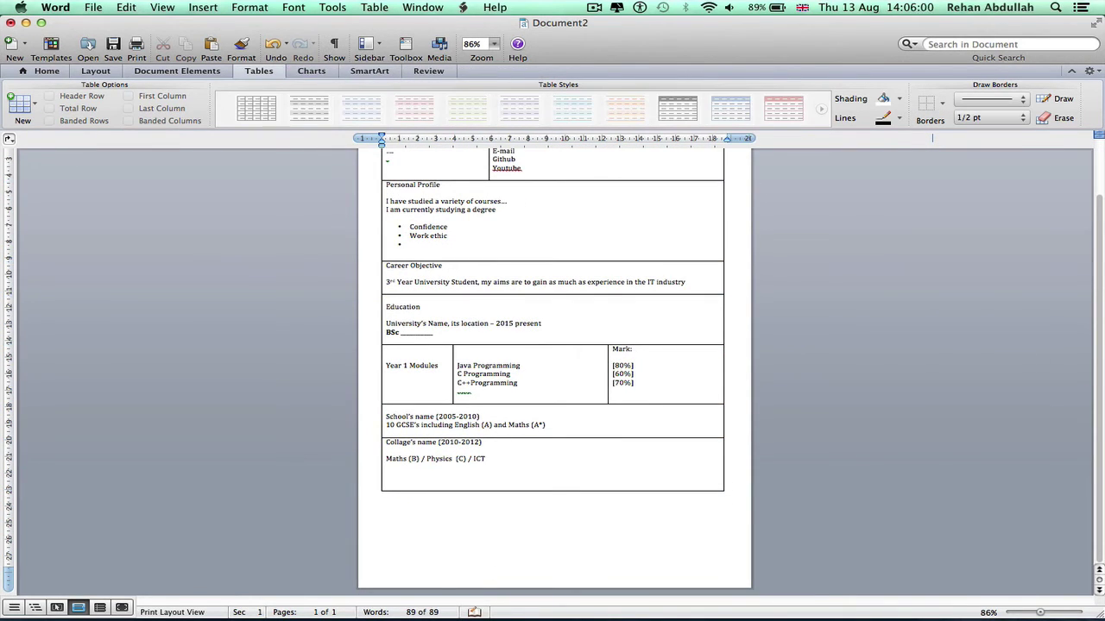
pyautogui.press('super+Return')
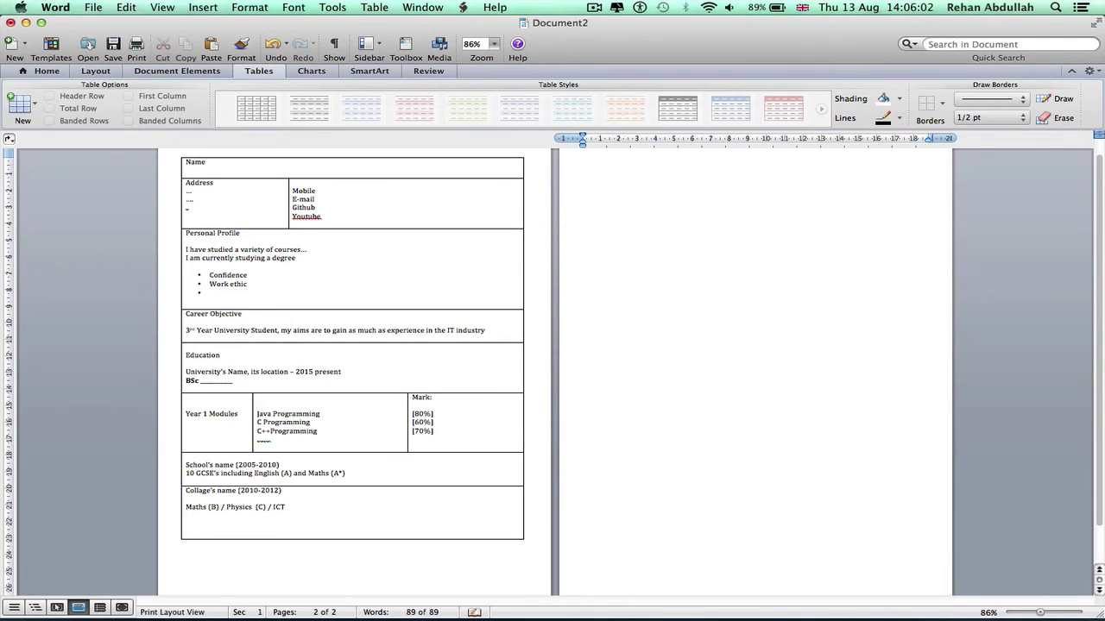
pyautogui.scroll(1, 646, 389)
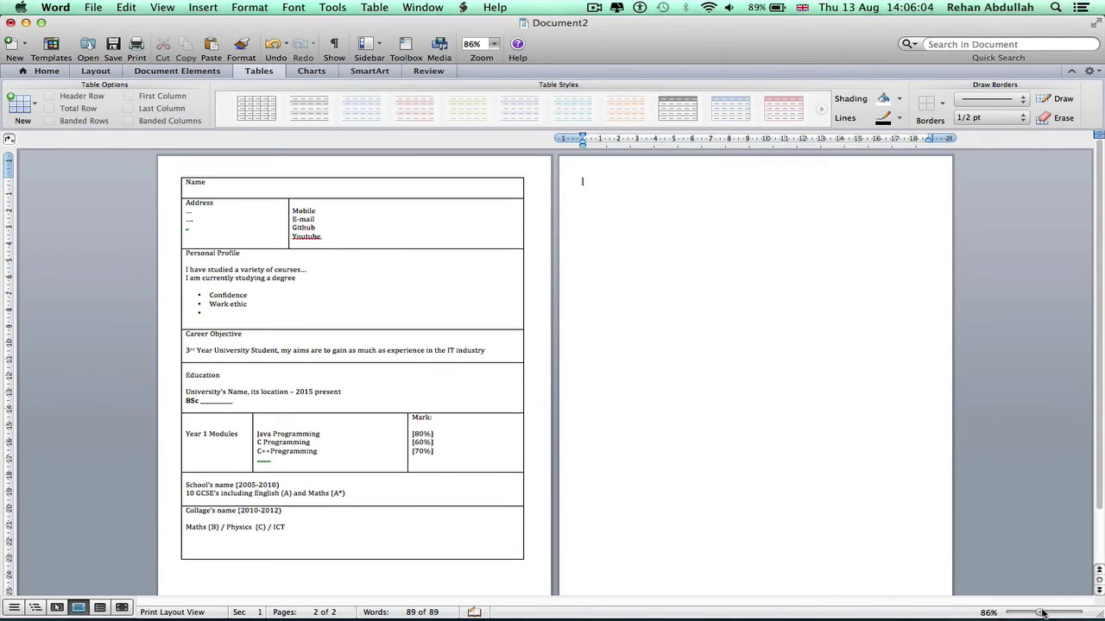
pyautogui.moveTo(1042, 612); pyautogui.dragTo(1054, 613)
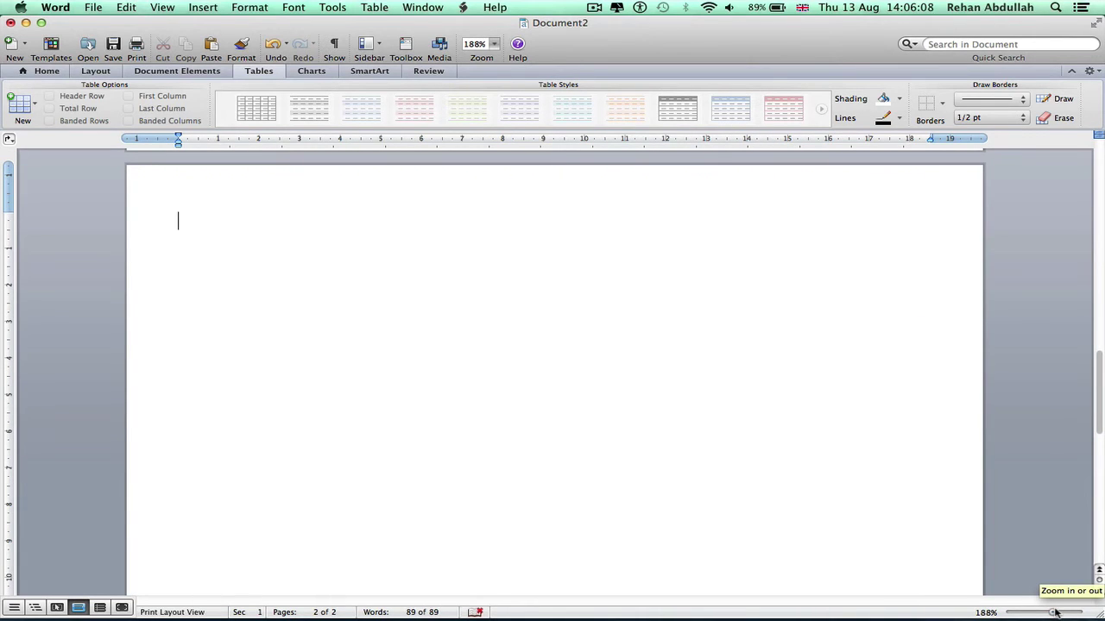
# - Draw a large empty table box across the top of page 2
pyautogui.click(1063, 100)
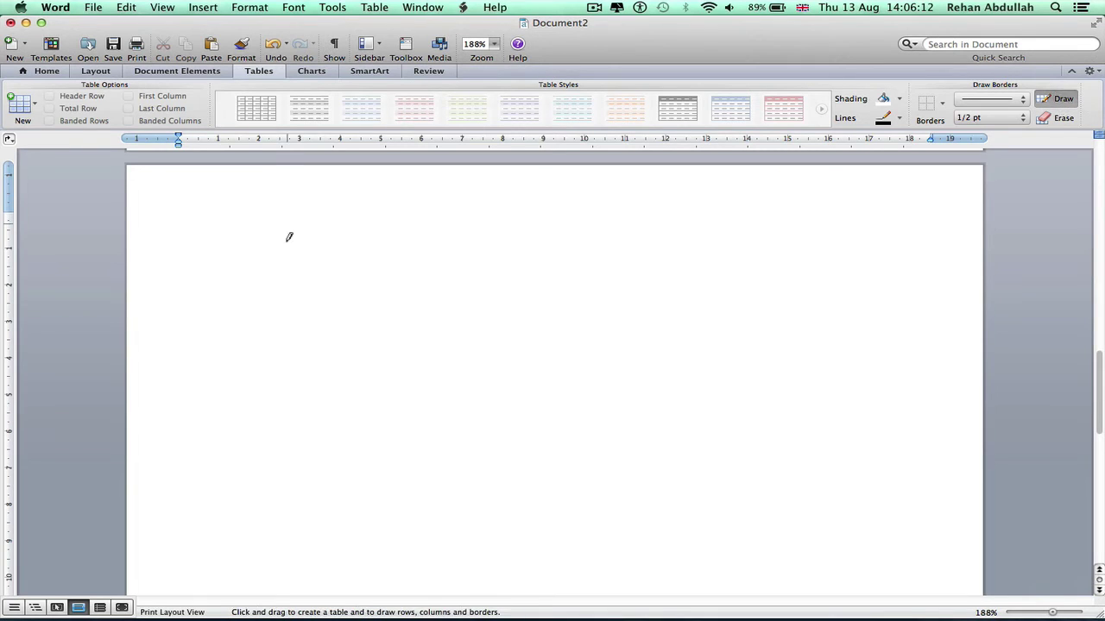
pyautogui.moveTo(165, 213)
pyautogui.mouseDown()
pyautogui.moveTo(890, 527)
pyautogui.moveTo(909, 557)
pyautogui.moveTo(929, 556)
pyautogui.mouseUp()
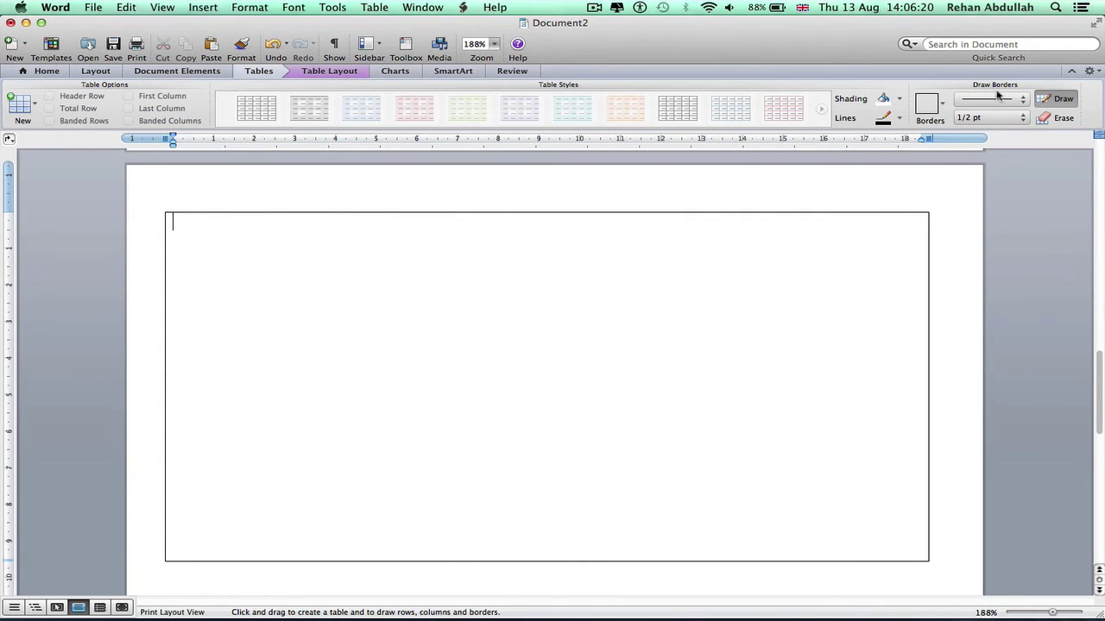
pyautogui.click(1055, 99)
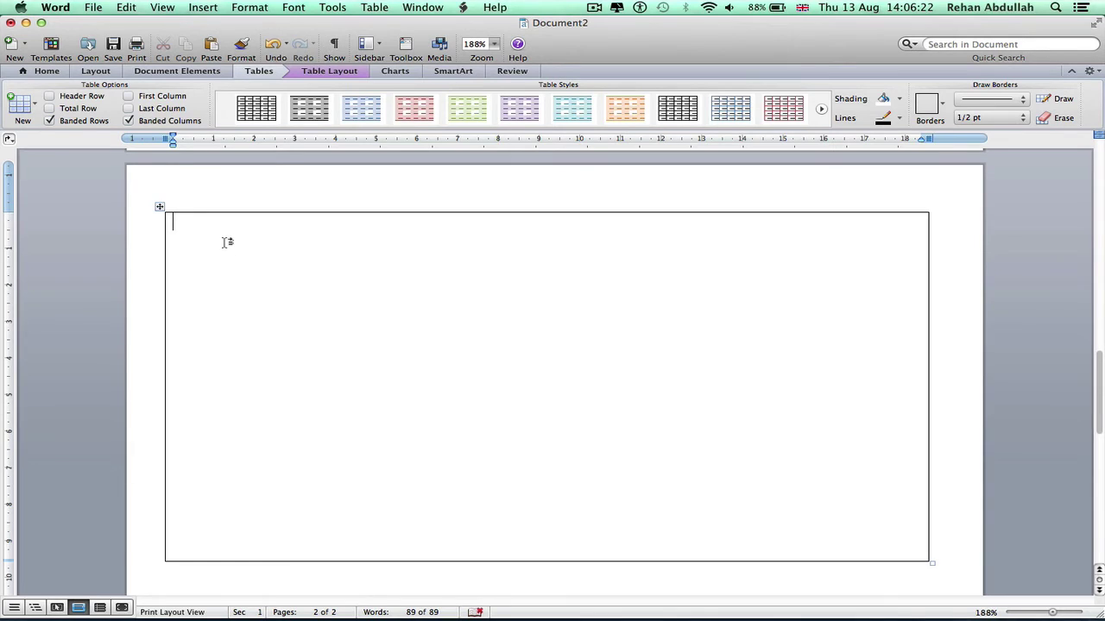
# - Type the Technical/Additional Skills heading and start a bulleted line beneath it
pyautogui.write('Technical/Additional')
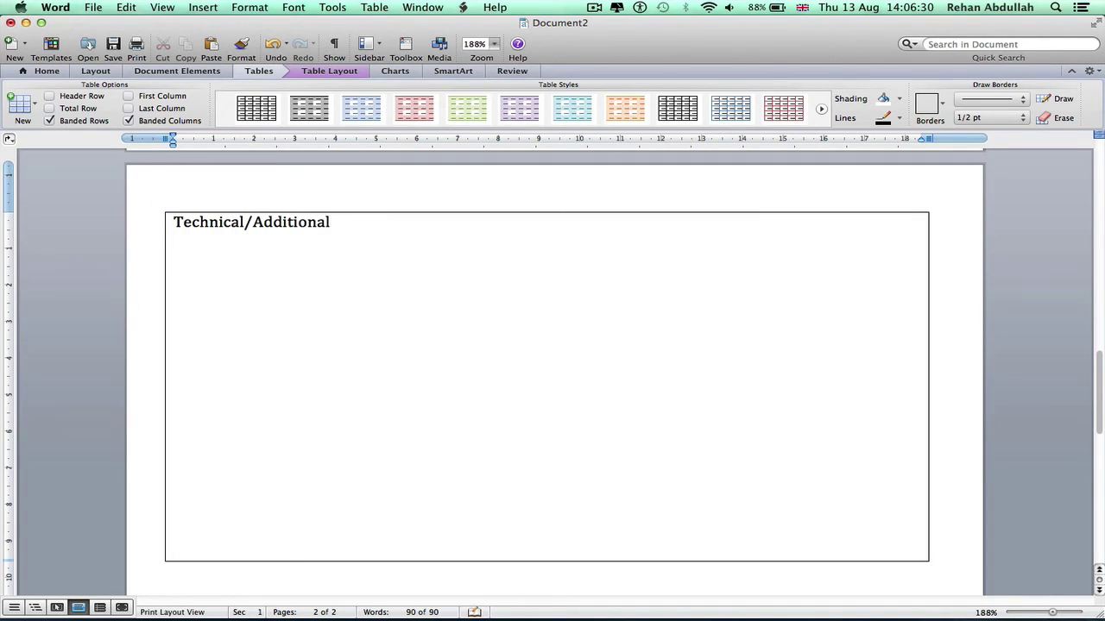
pyautogui.write(' Skills')
pyautogui.press('Return')
pyautogui.click(98, 74)
pyautogui.click(53, 72)
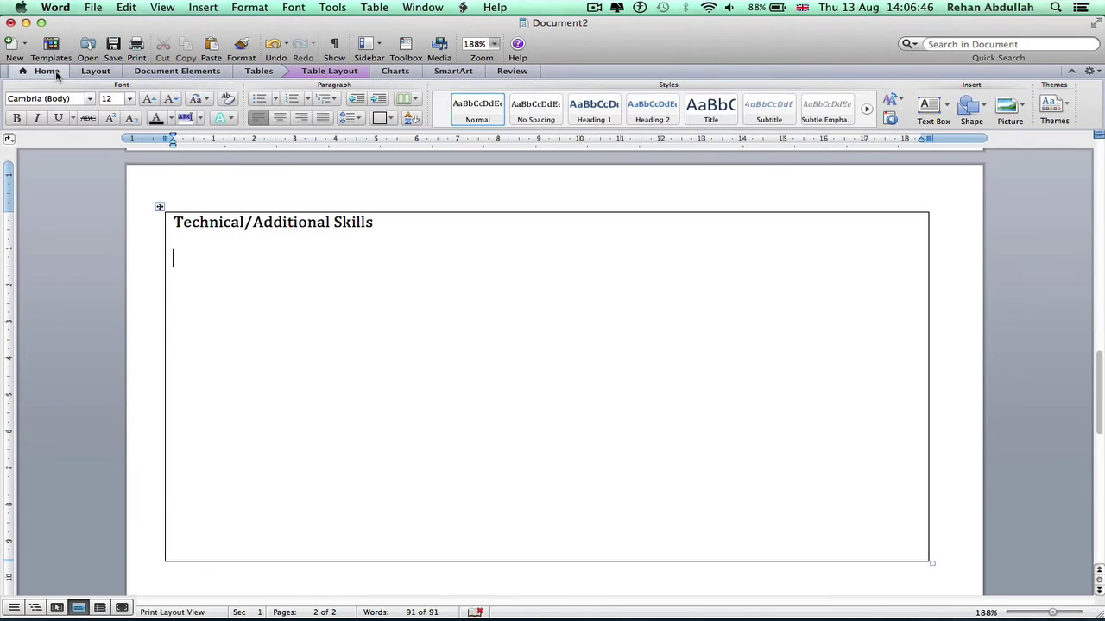
pyautogui.click(259, 98)
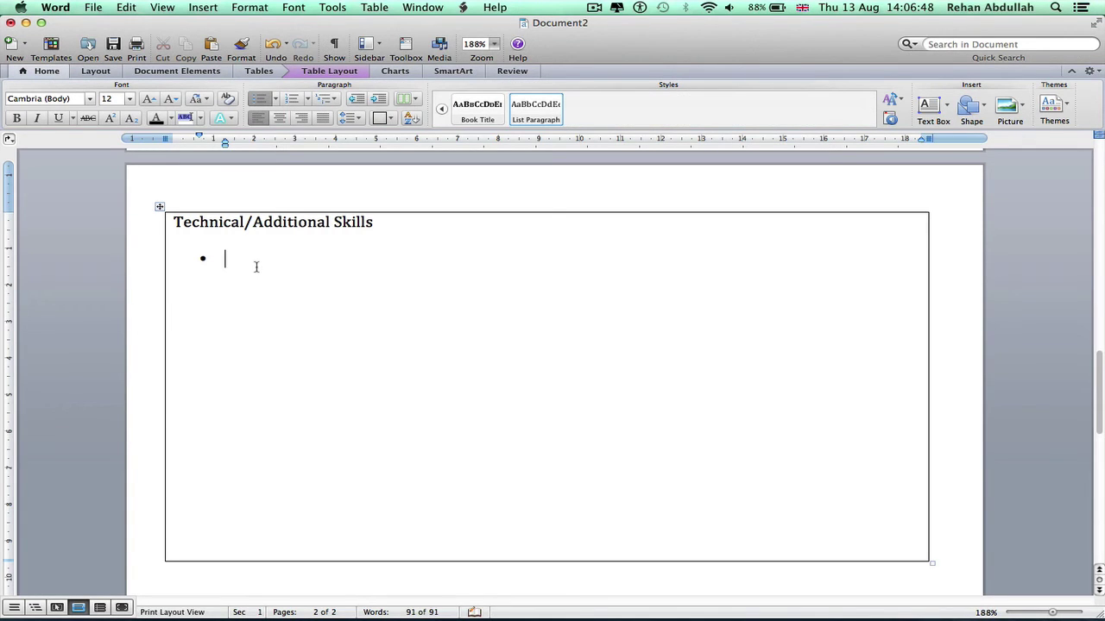
# - Bullet the skills: C/C++ programming, video and photo editing, maths, then numbered placeholder lines
pyautogui.write('Good Knowled')
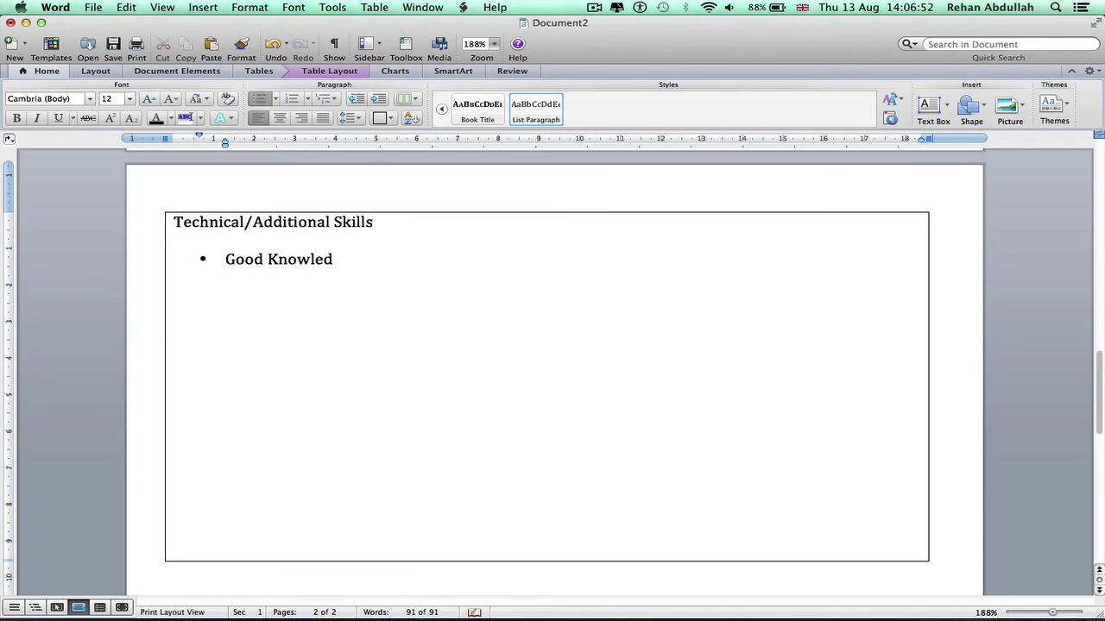
pyautogui.write('ge in programming languages')
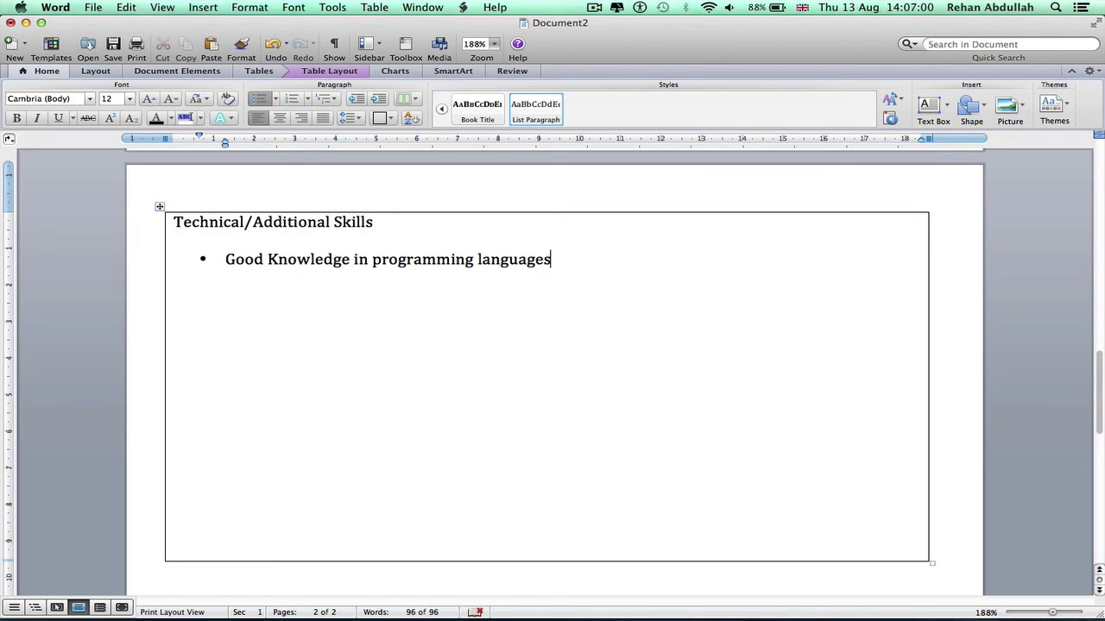
pyautogui.write(': C /C++ etc')
pyautogui.press('Return')
pyautogui.write('Excellen')
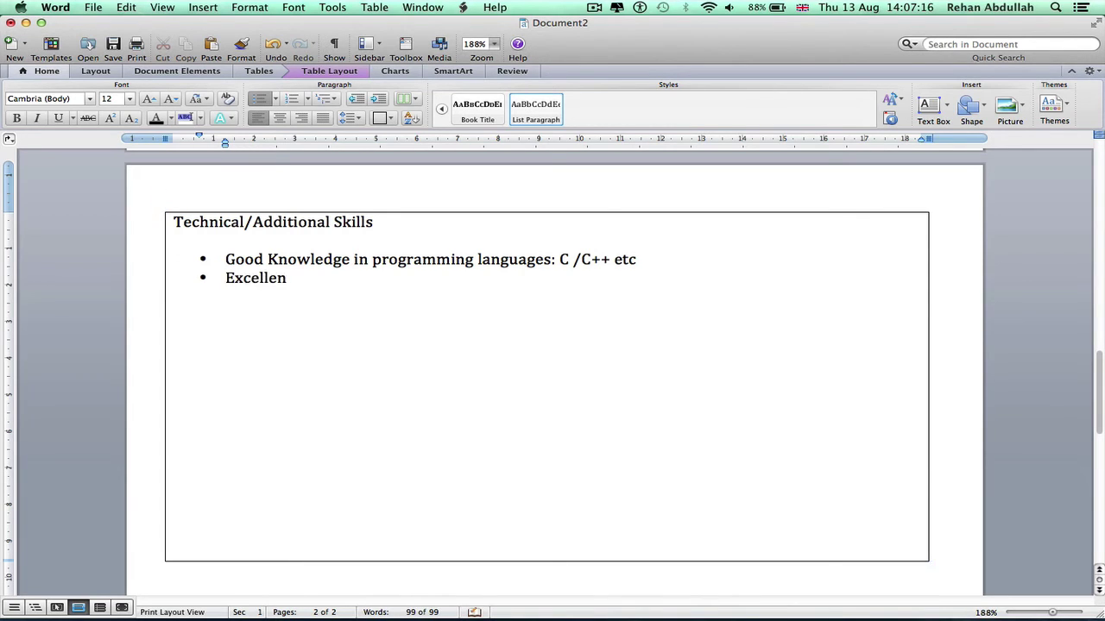
pyautogui.write('t video and p')
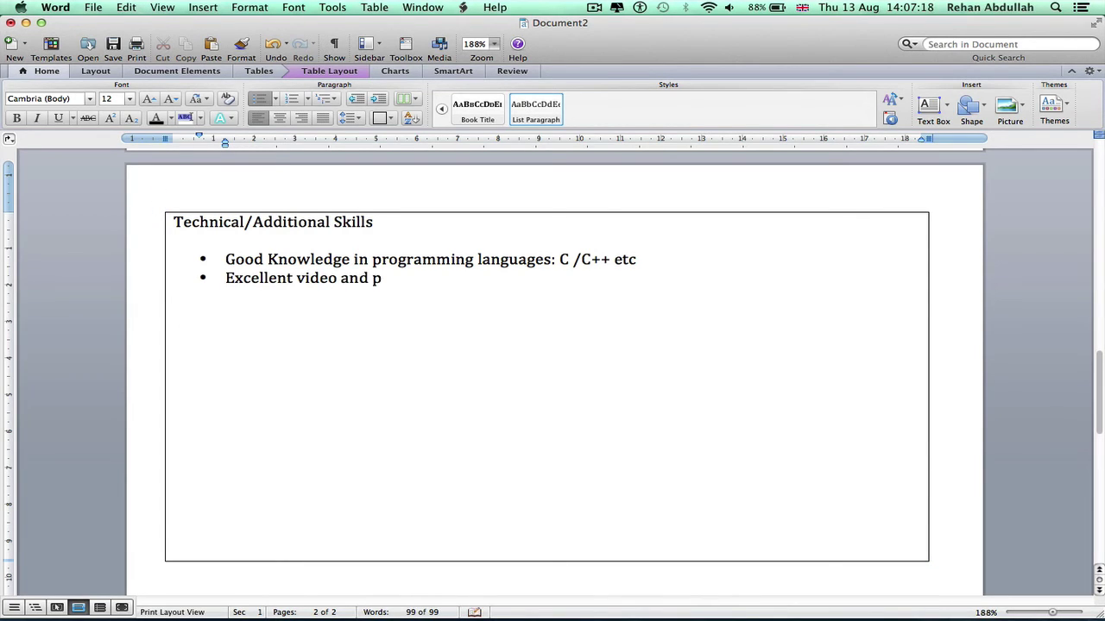
pyautogui.write('hoto editing')
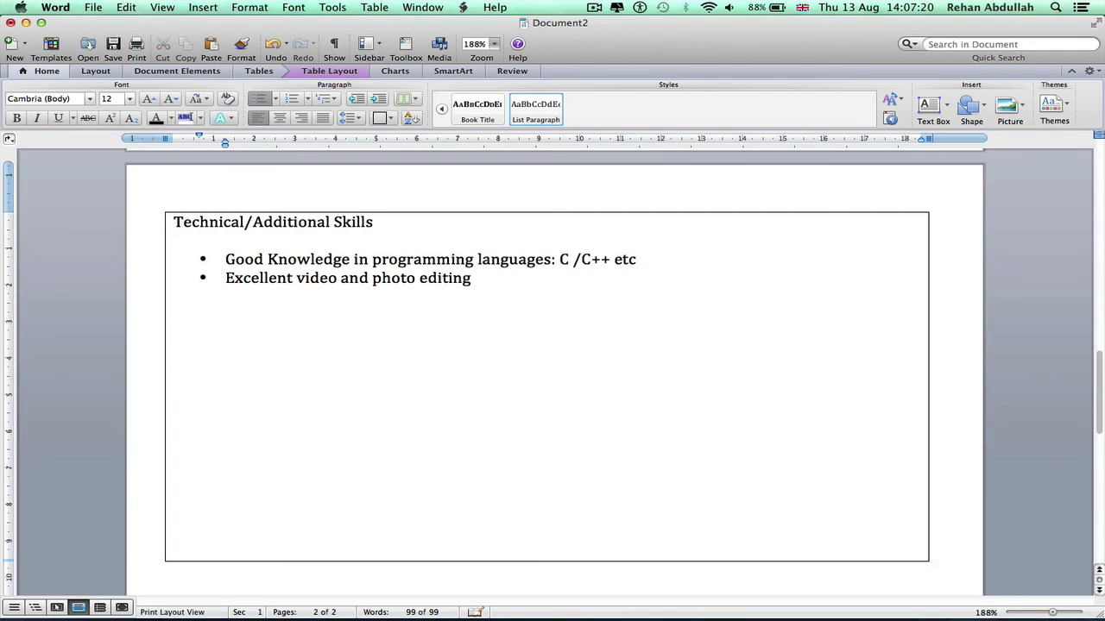
pyautogui.write(' skills')
pyautogui.press('Return')
pyautogui.write('Good wit')
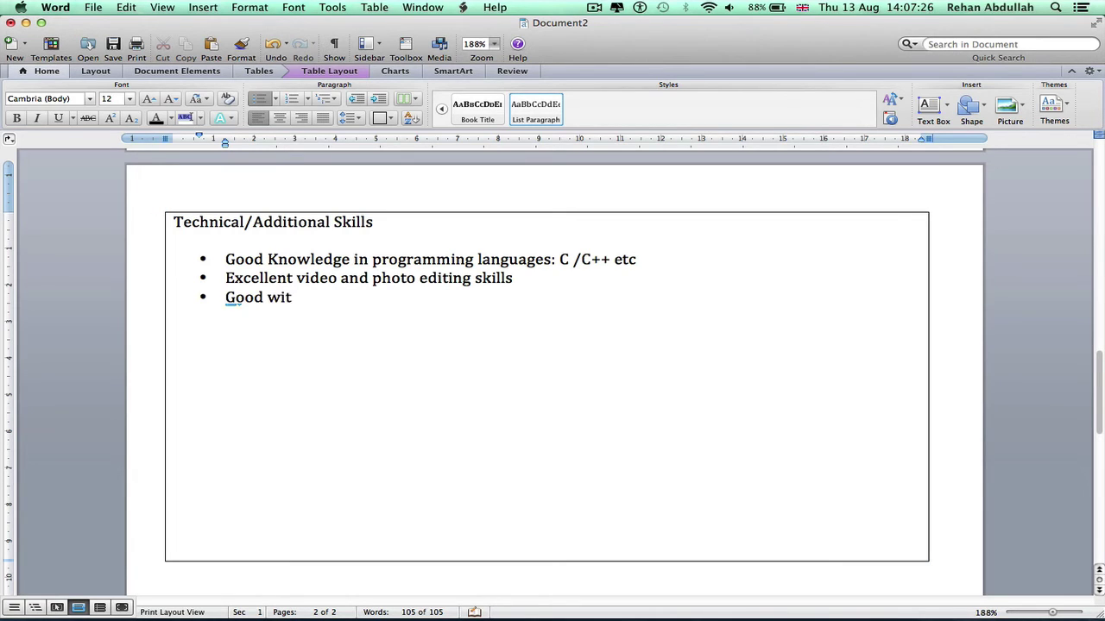
pyautogui.write('h maths etc')
pyautogui.press('Return')
pyautogui.write('1 2 3 3 4 4 5 5 6 7')
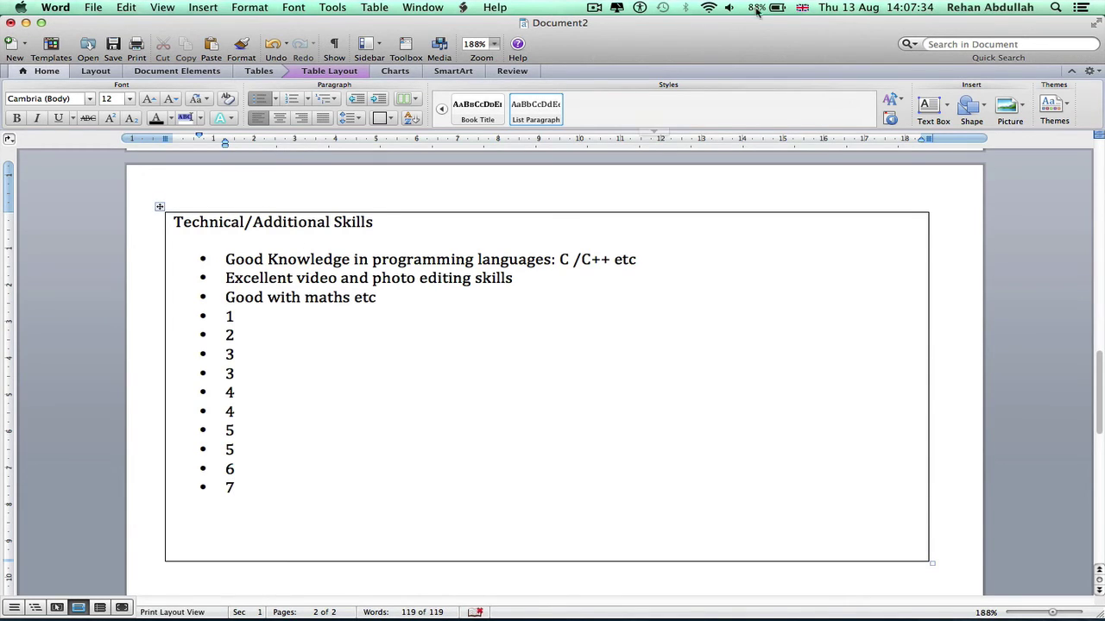
# - Draw a new empty table box under the skills box, undoing a misplaced row line first
pyautogui.click(259, 71)
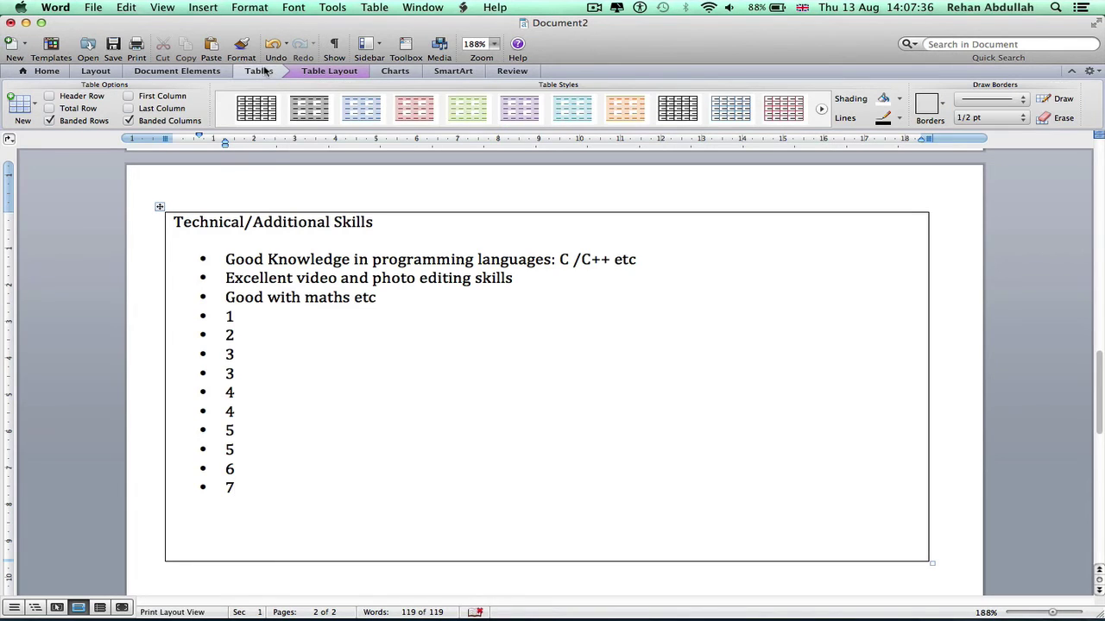
pyautogui.click(1057, 98)
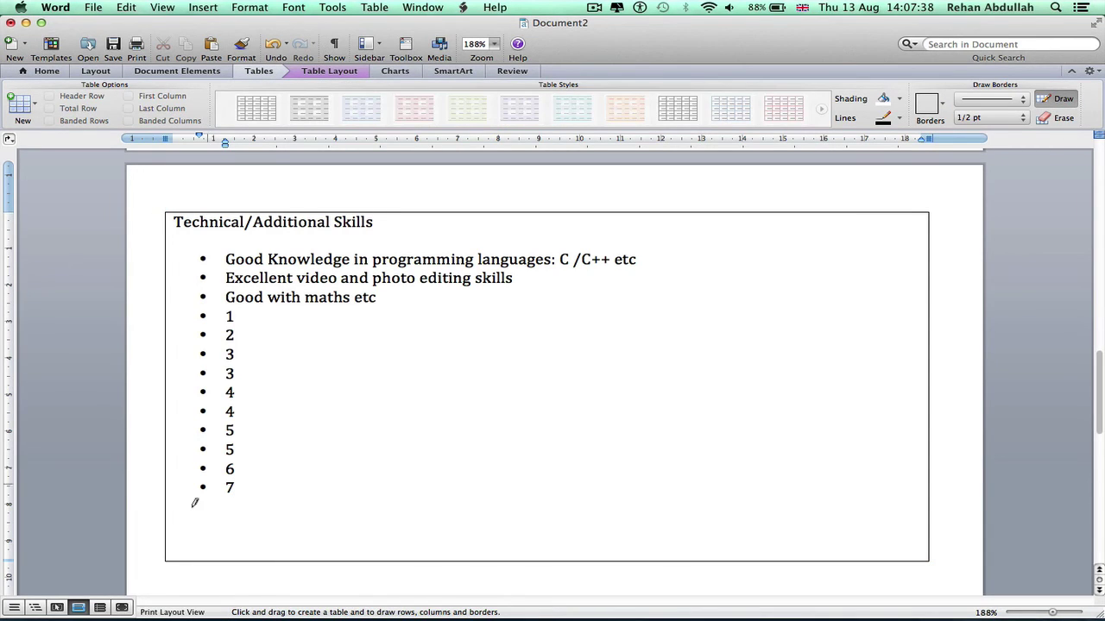
pyautogui.moveTo(167, 515); pyautogui.dragTo(732, 524)
pyautogui.press('super+z')
pyautogui.scroll(-5, 169, 516)
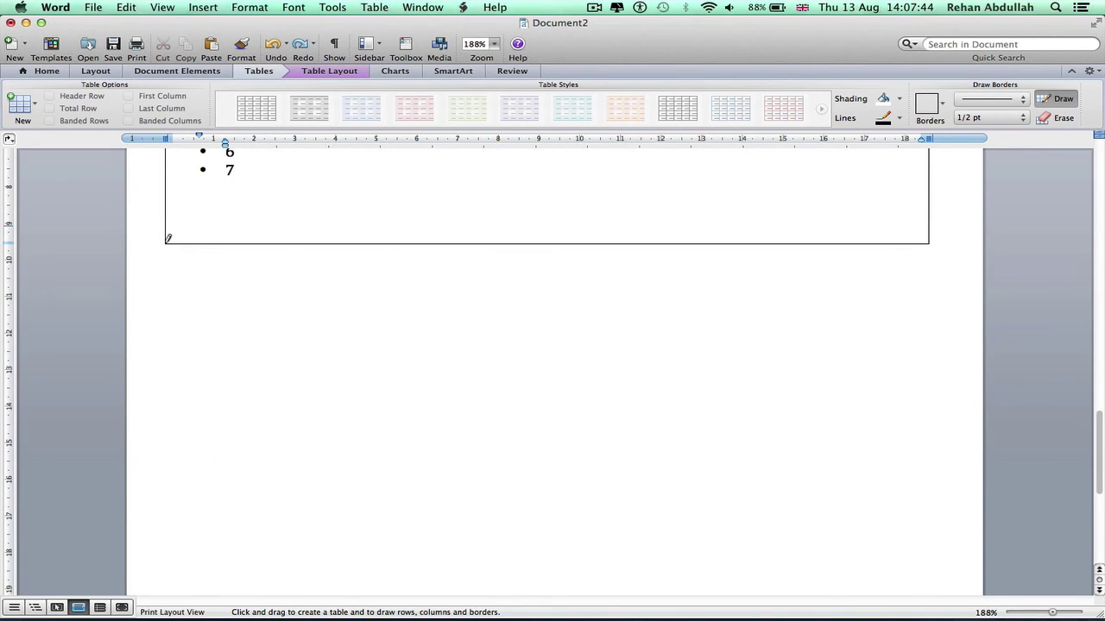
pyautogui.moveTo(166, 238)
pyautogui.mouseDown()
pyautogui.moveTo(569, 498)
pyautogui.moveTo(875, 509)
pyautogui.moveTo(867, 521)
pyautogui.moveTo(932, 529)
pyautogui.mouseUp()
pyautogui.scroll(3, 782, 514)
pyautogui.scroll(-3, 587, 415)
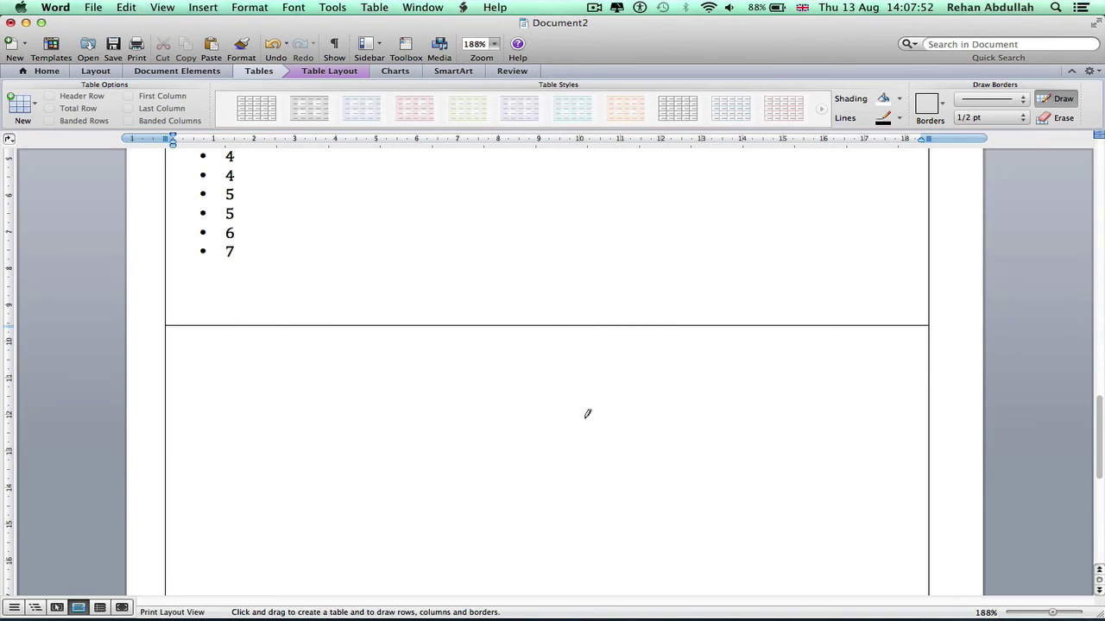
# - Type the Experience / Employment heading and the line Primary School Assistant [School's name] 2013
pyautogui.click(1060, 98)
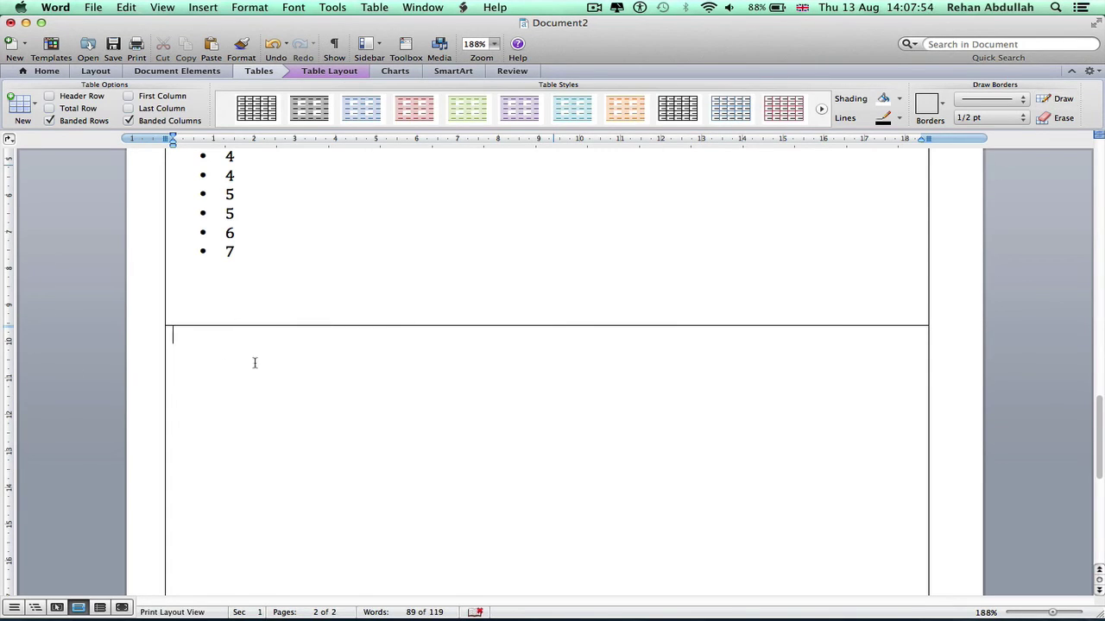
pyautogui.write('Experience')
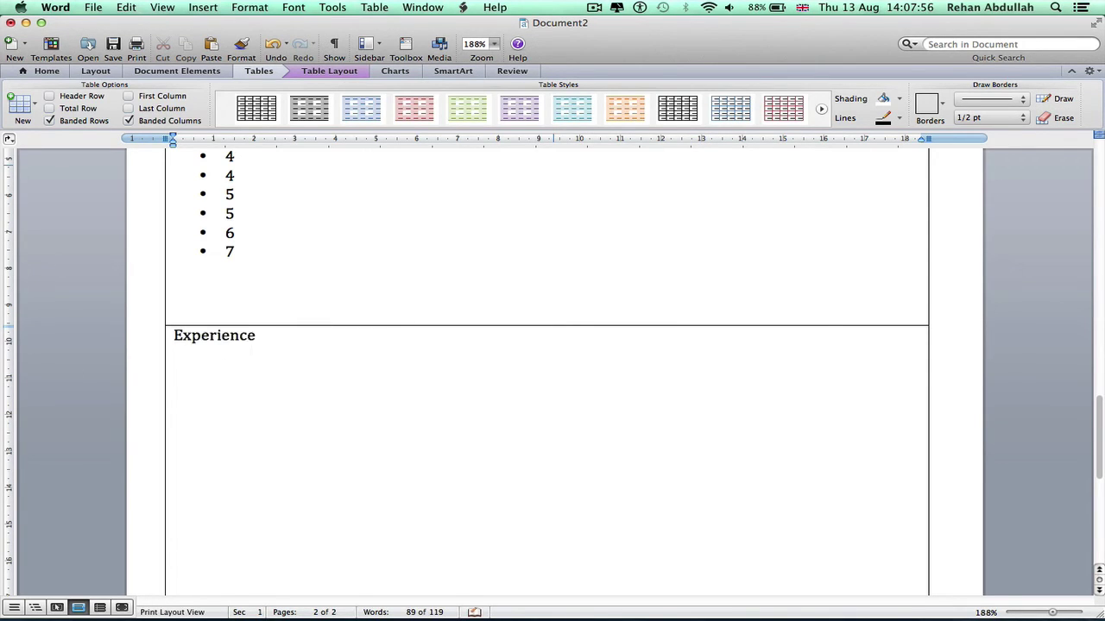
pyautogui.write(' / Employment')
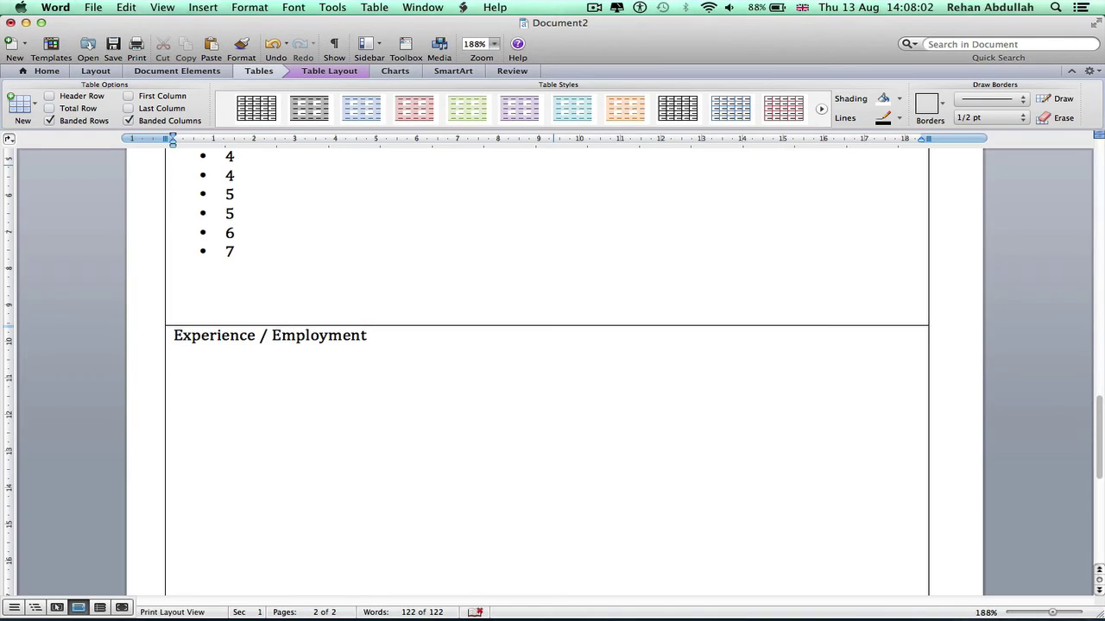
pyautogui.press('Return')
pyautogui.write('Primary School Assistant')
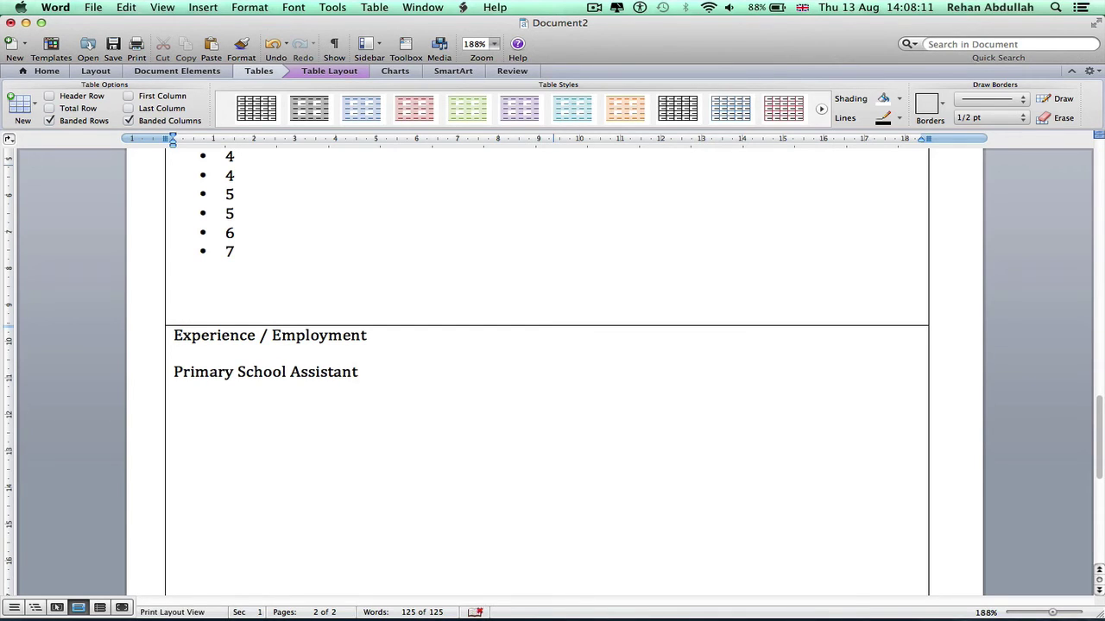
pyautogui.write(" [School's name]")
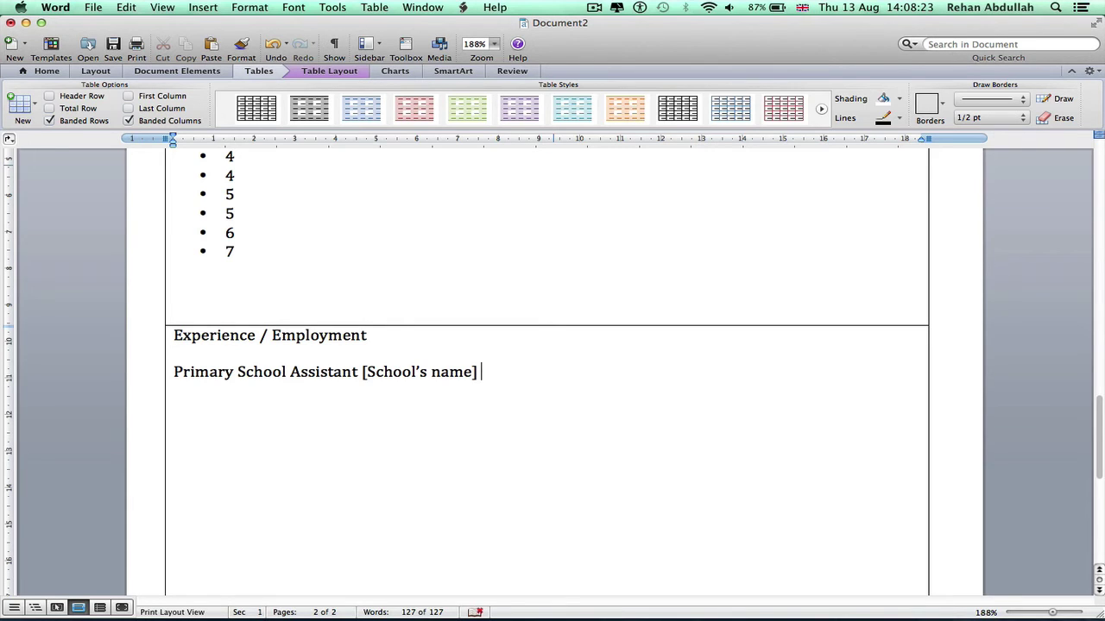
pyautogui.write(' 2013 –')
# - Duplicate the job entry line twice below the first
pyautogui.moveTo(571, 369); pyautogui.dragTo(178, 364)
pyautogui.press('super+c')
pyautogui.click(570, 371)
pyautogui.press('Return')
pyautogui.write('Primary School Assistant [School’s name] 2013 –')
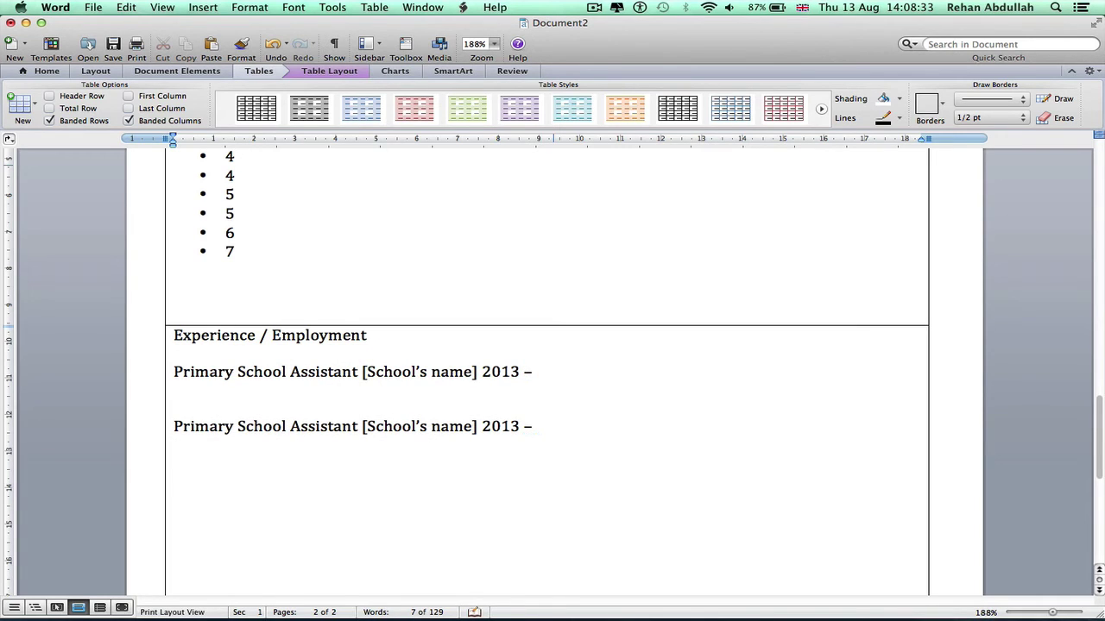
pyautogui.press('Return')
pyautogui.press('super+v')
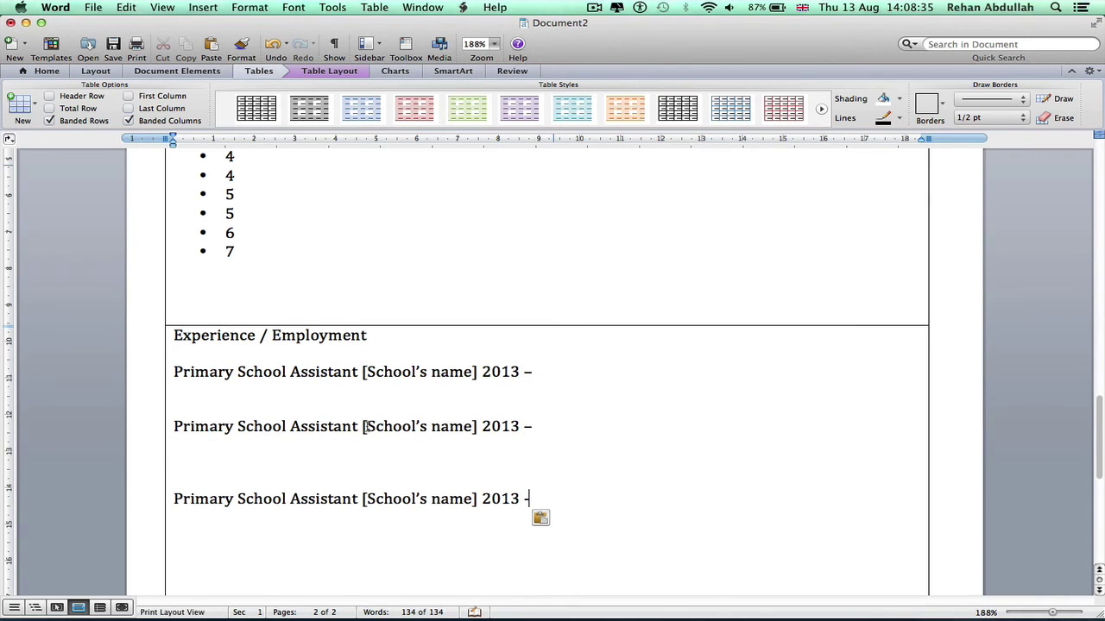
# - Remove Primary School from the second and third job entries
pyautogui.moveTo(288, 426); pyautogui.dragTo(183, 432)
pyautogui.press('BackSpace')
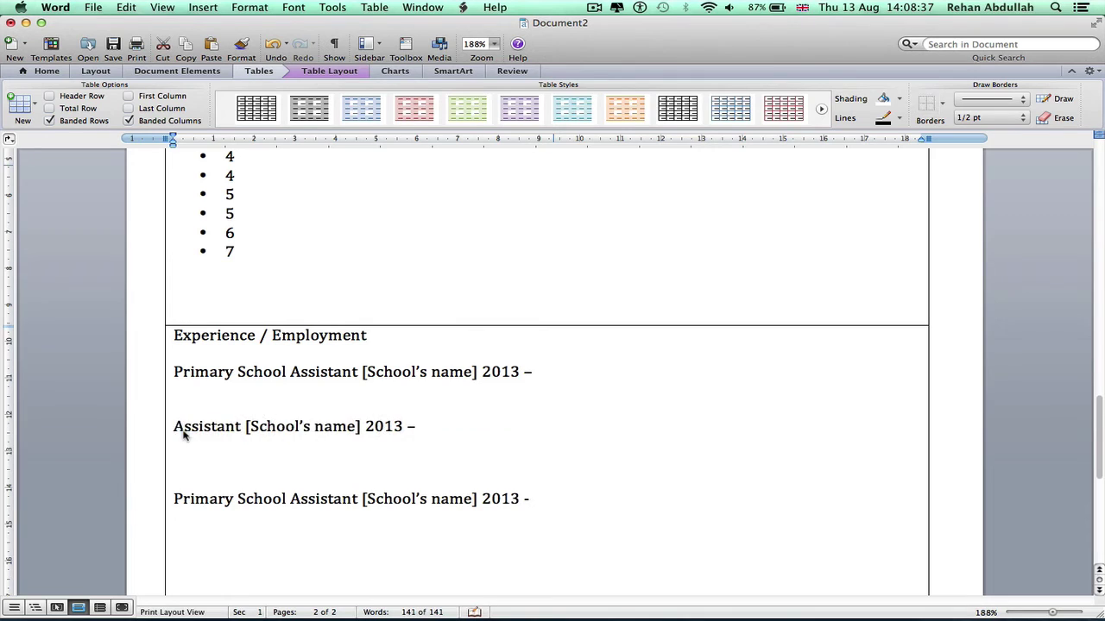
pyautogui.moveTo(287, 499); pyautogui.dragTo(149, 498)
pyautogui.press('BackSpace')
# - Change the second entry to Assistant [Company's name] 2014
pyautogui.doubleClick(282, 426)
pyautogui.write('Comapl')
pyautogui.press('BackSpace')
pyautogui.press('BackSpace')
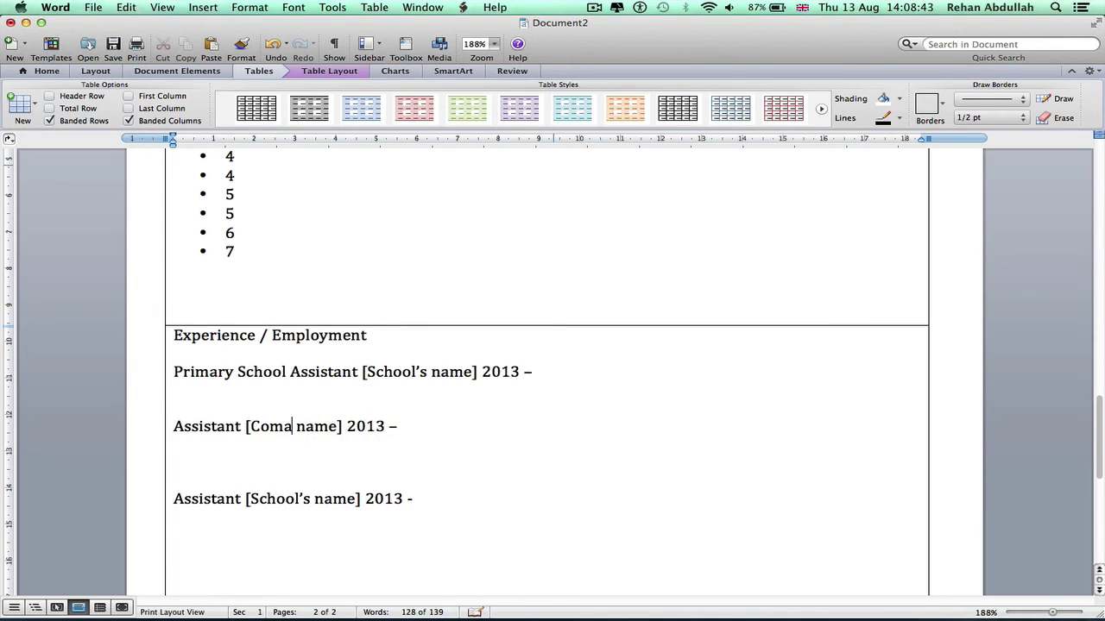
pyautogui.press('BackSpace')
pyautogui.write('pany\\')
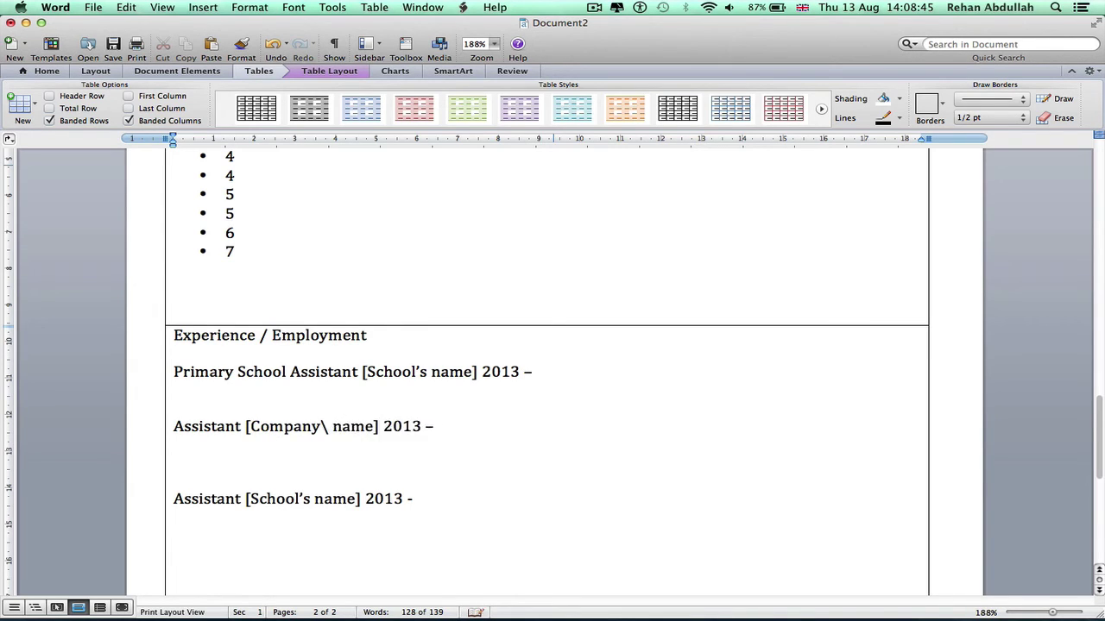
pyautogui.press('BackSpace')
pyautogui.write("'s")
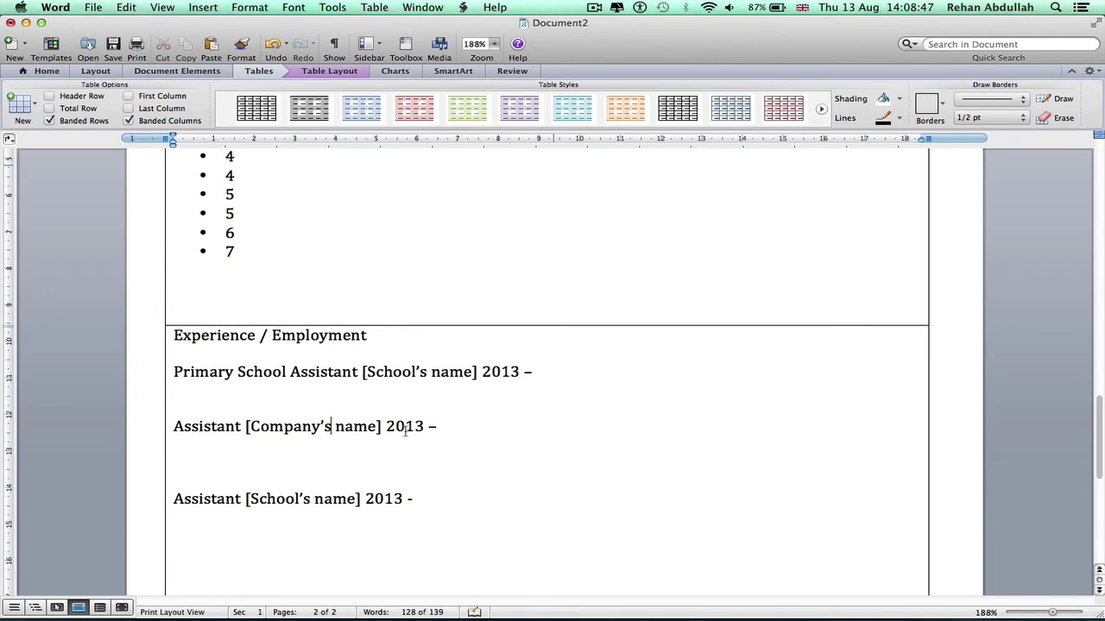
pyautogui.click(424, 426)
pyautogui.press('BackSpace')
pyautogui.write('4')
pyautogui.press('Return')
pyautogui.press('Return')
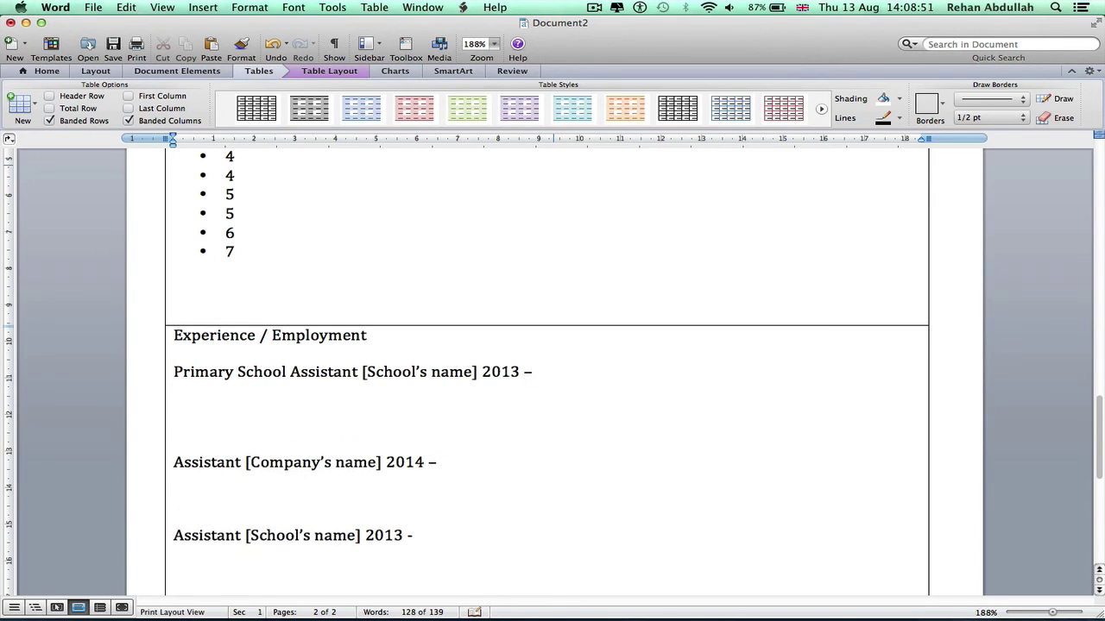
# - Turn on bullets and list General observation, etc and etc under the first job
pyautogui.click(49, 72)
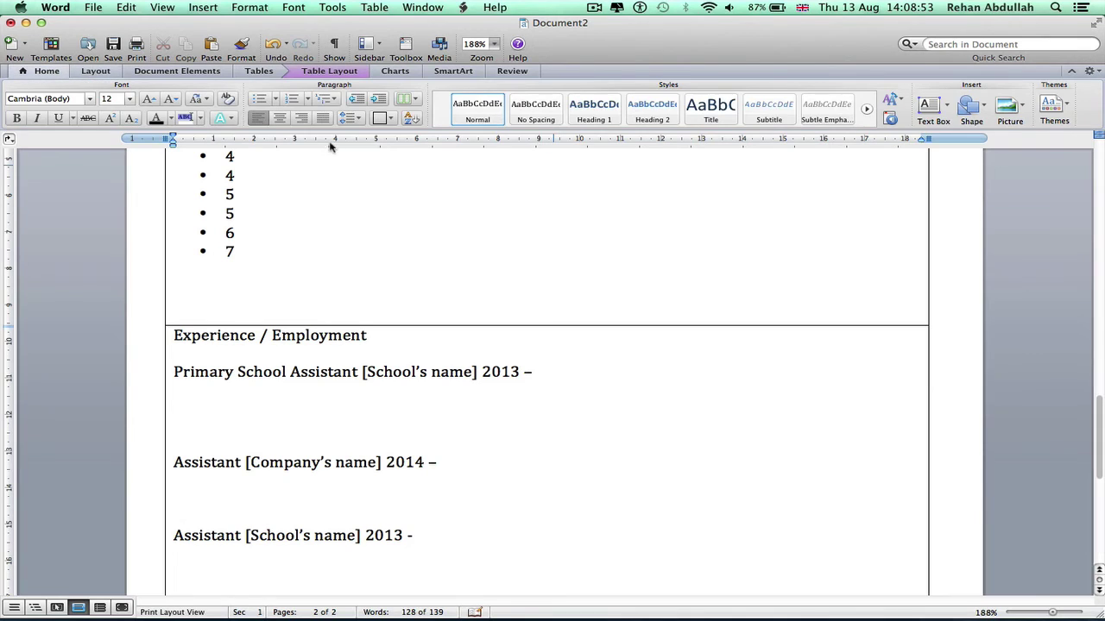
pyautogui.click(262, 97)
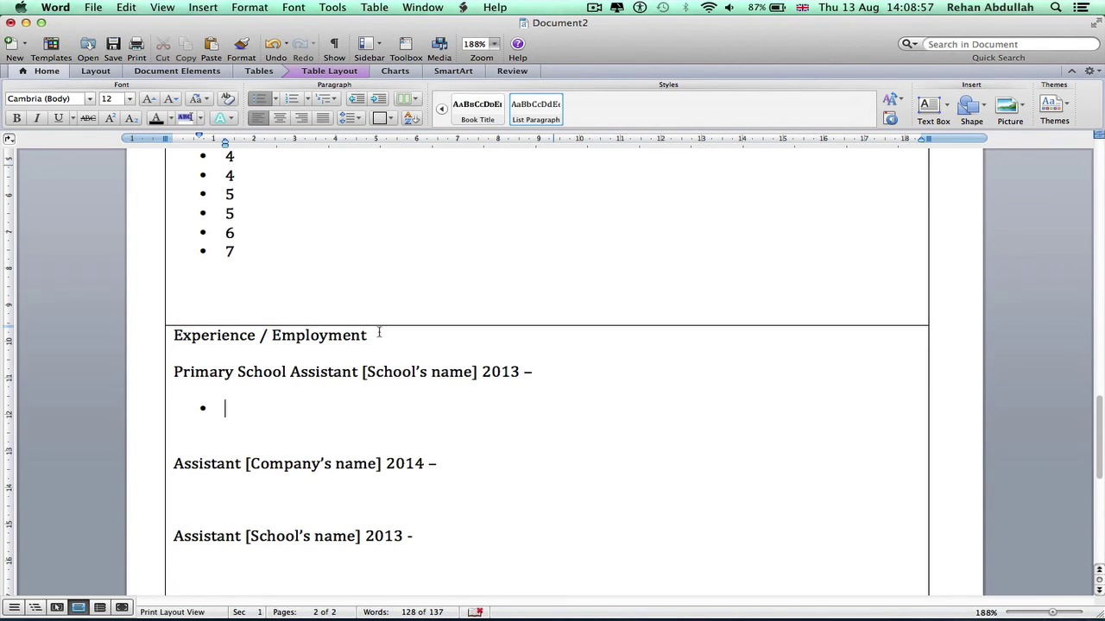
pyautogui.write('General obse')
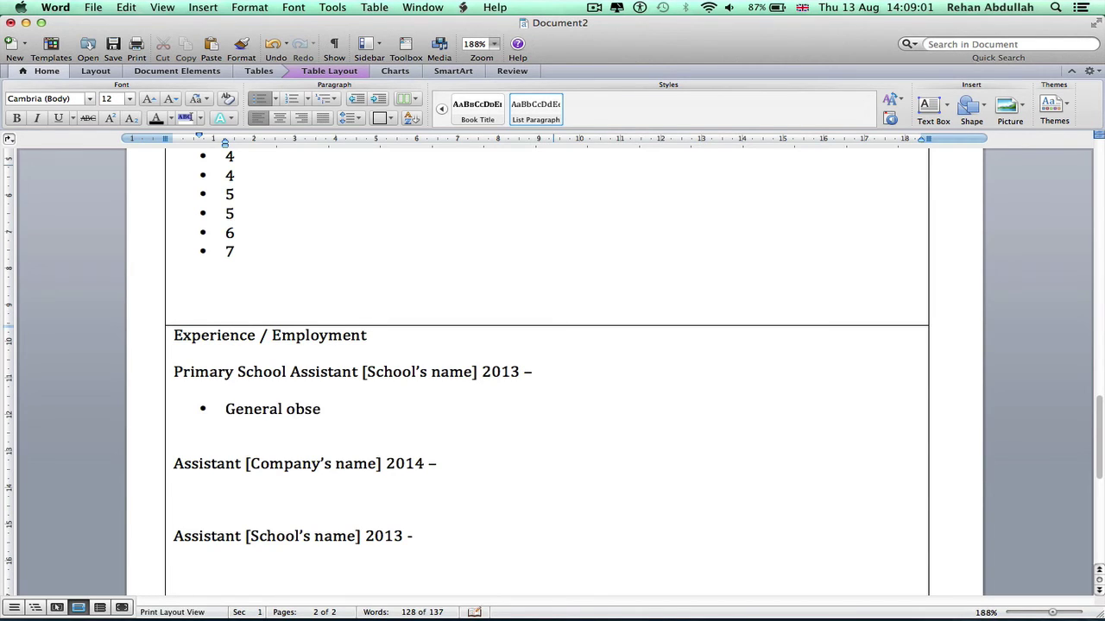
pyautogui.write('rvation')
pyautogui.press('Return')
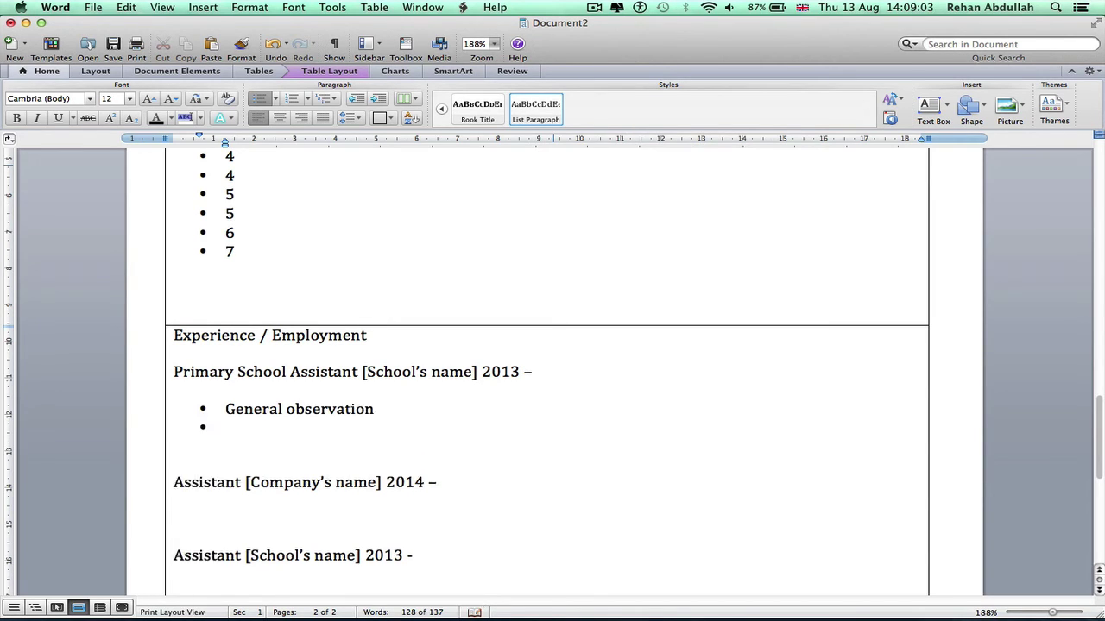
pyautogui.write('etc')
pyautogui.press('Return')
pyautogui.write('etc')
pyautogui.scroll(-5, 599, 348)
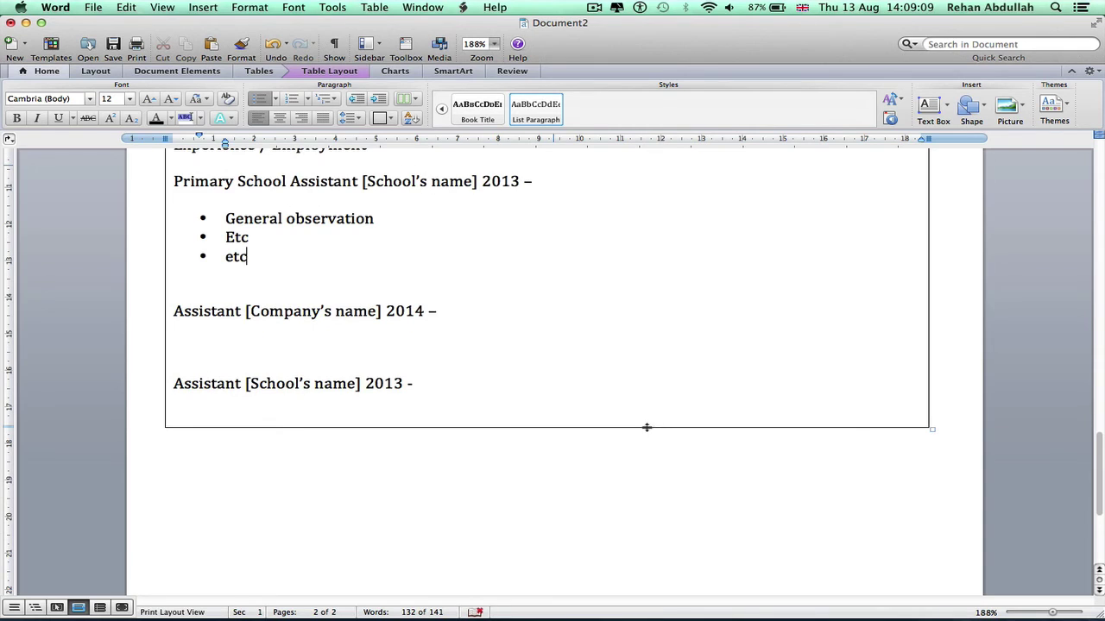
pyautogui.scroll(-3, 610, 414)
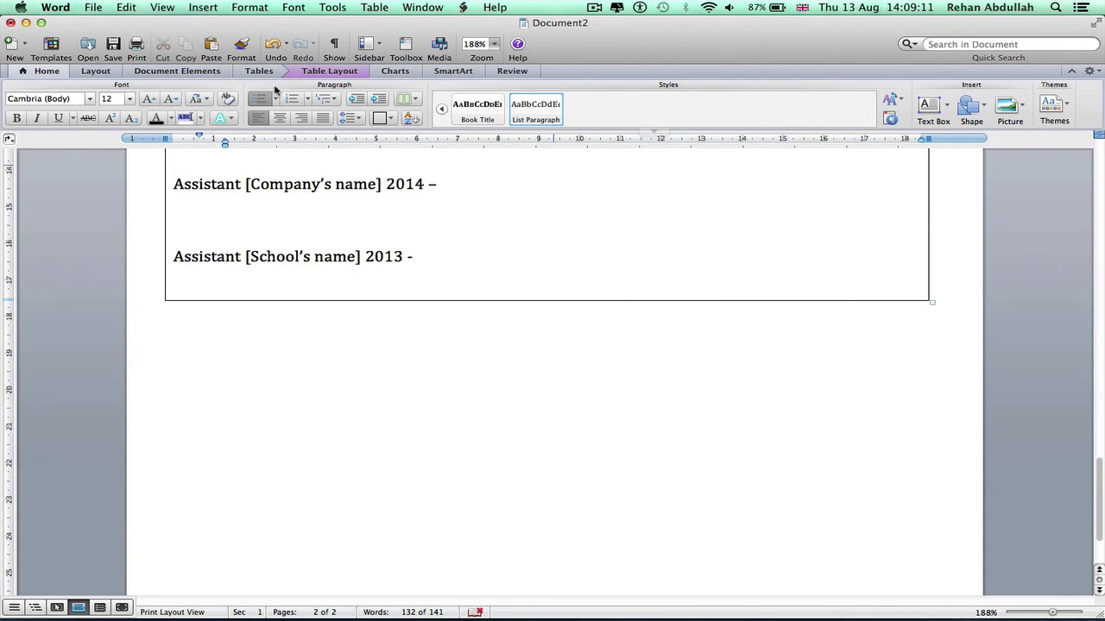
# - Draw a new table row beneath the Experience section with the table Draw tool
pyautogui.click(102, 71)
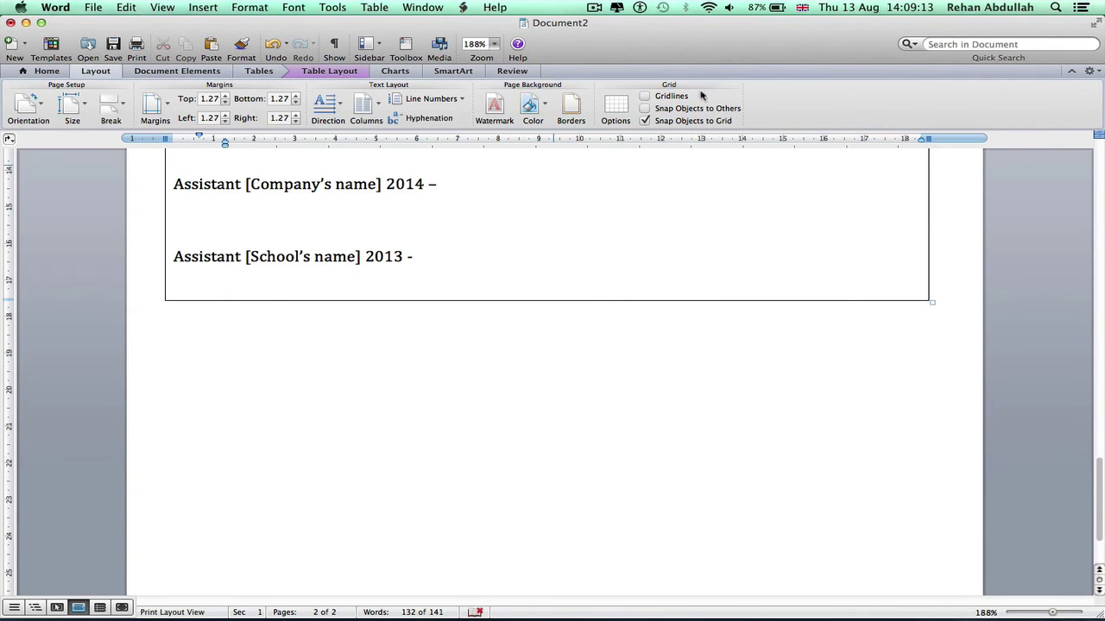
pyautogui.click(36, 72)
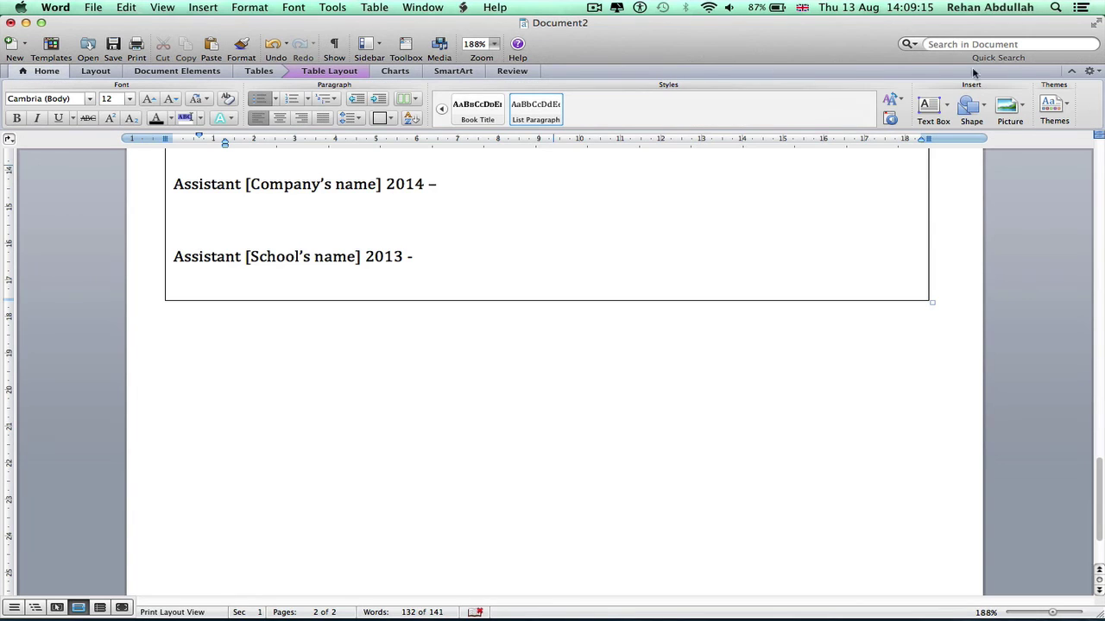
pyautogui.click(255, 71)
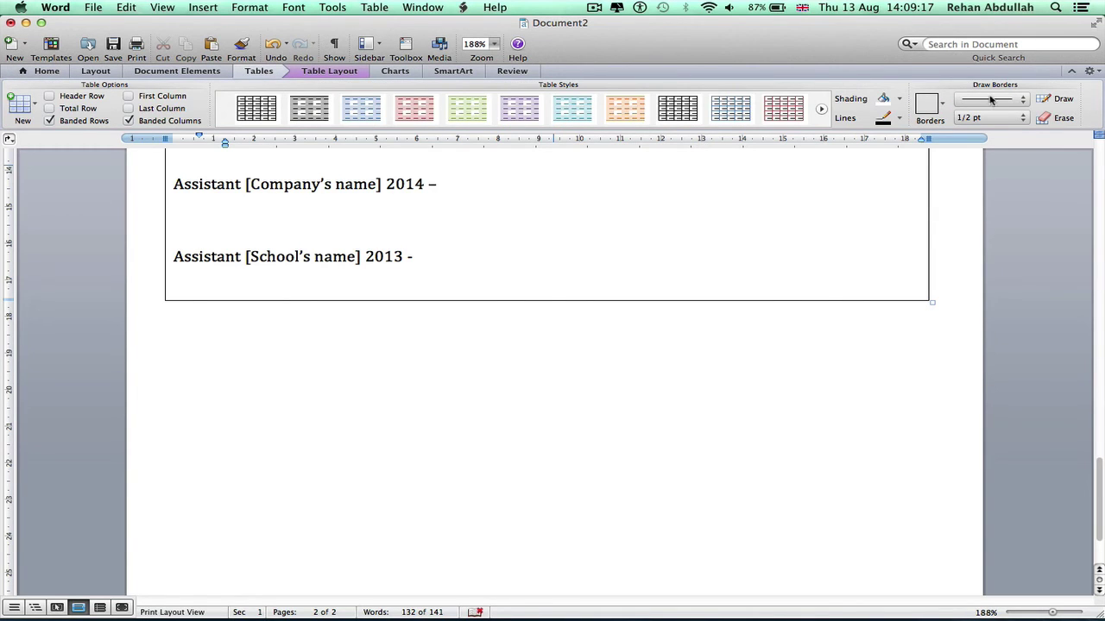
pyautogui.click(1058, 99)
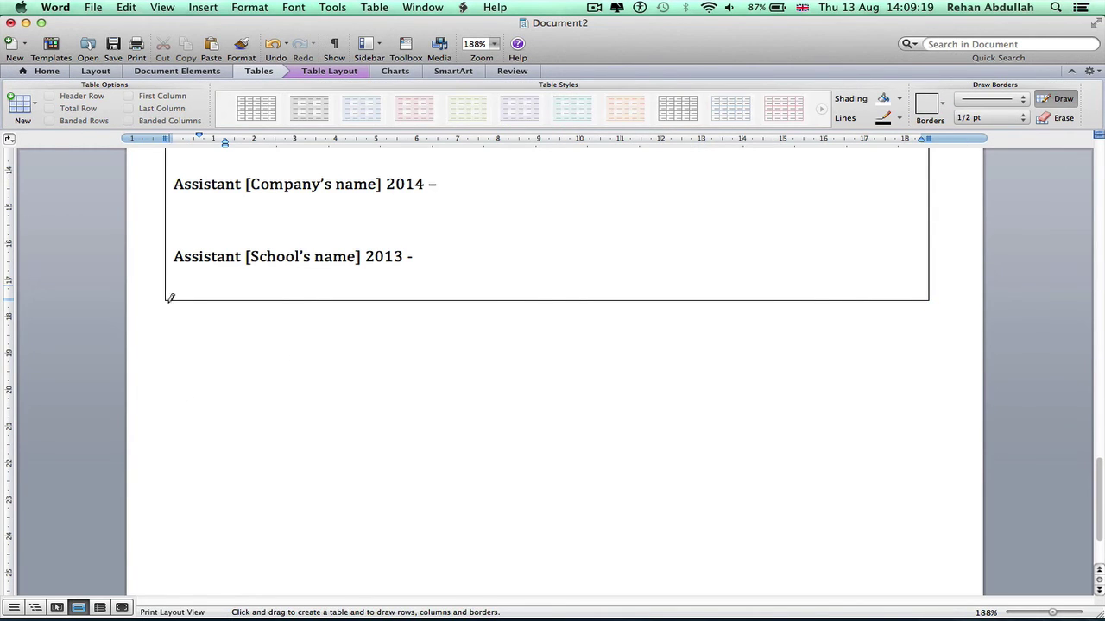
pyautogui.moveTo(166, 300)
pyautogui.mouseDown()
pyautogui.moveTo(198, 380)
pyautogui.moveTo(861, 455)
pyautogui.moveTo(937, 446)
pyautogui.mouseUp()
pyautogui.scroll(10, 936, 446)
pyautogui.scroll(-10, 629, 345)
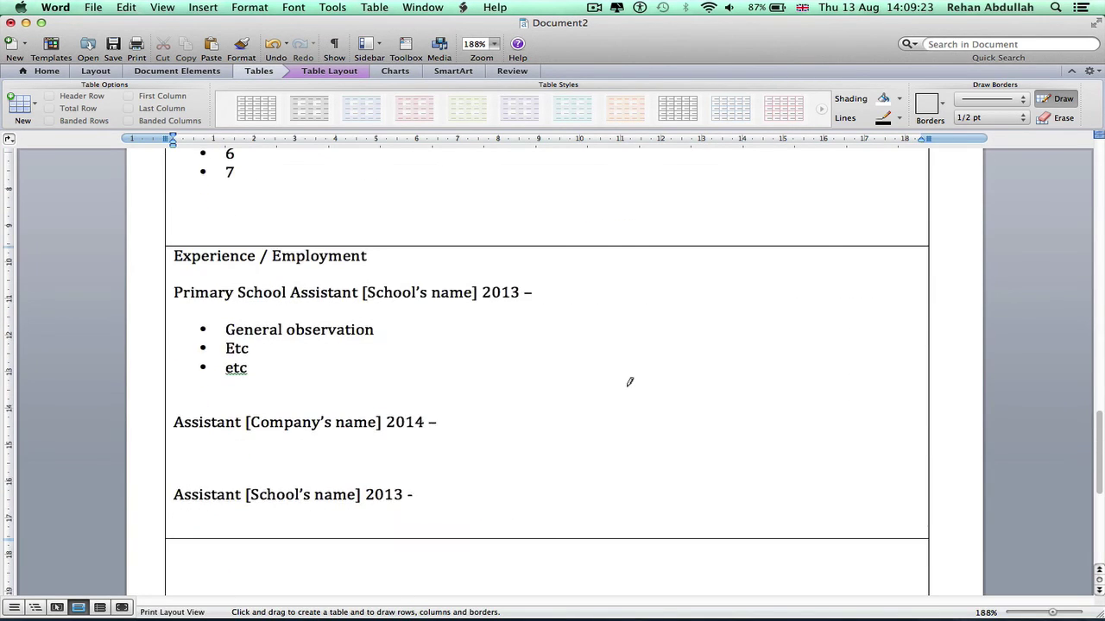
pyautogui.click(1064, 100)
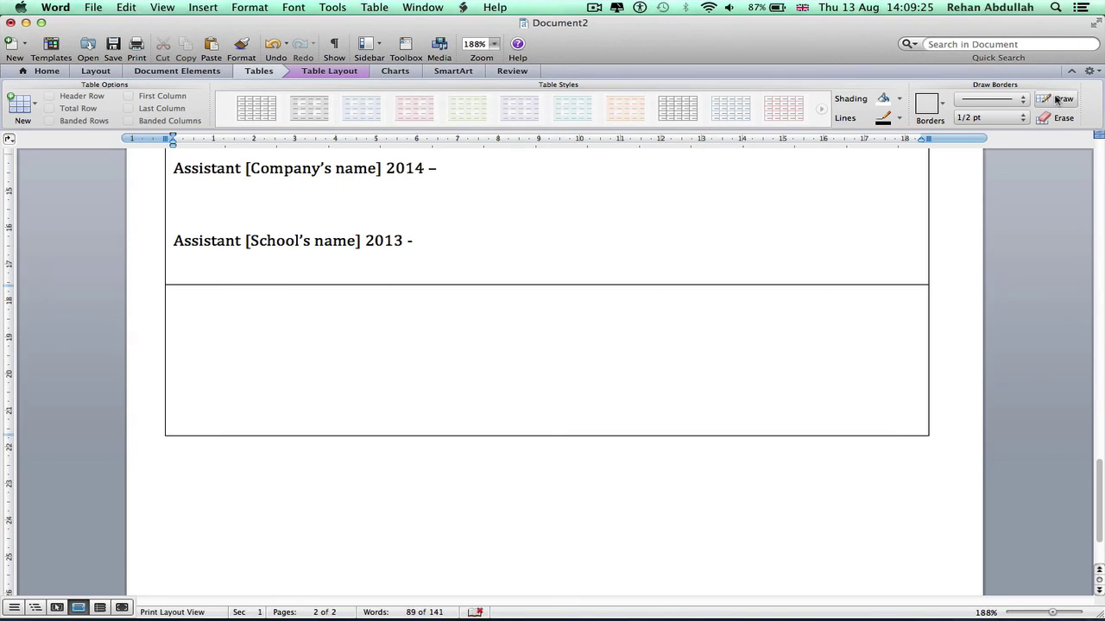
# - Type the heading Interests and, on the next line, 'I enjoy learning new things etc'
pyautogui.write('Interes')
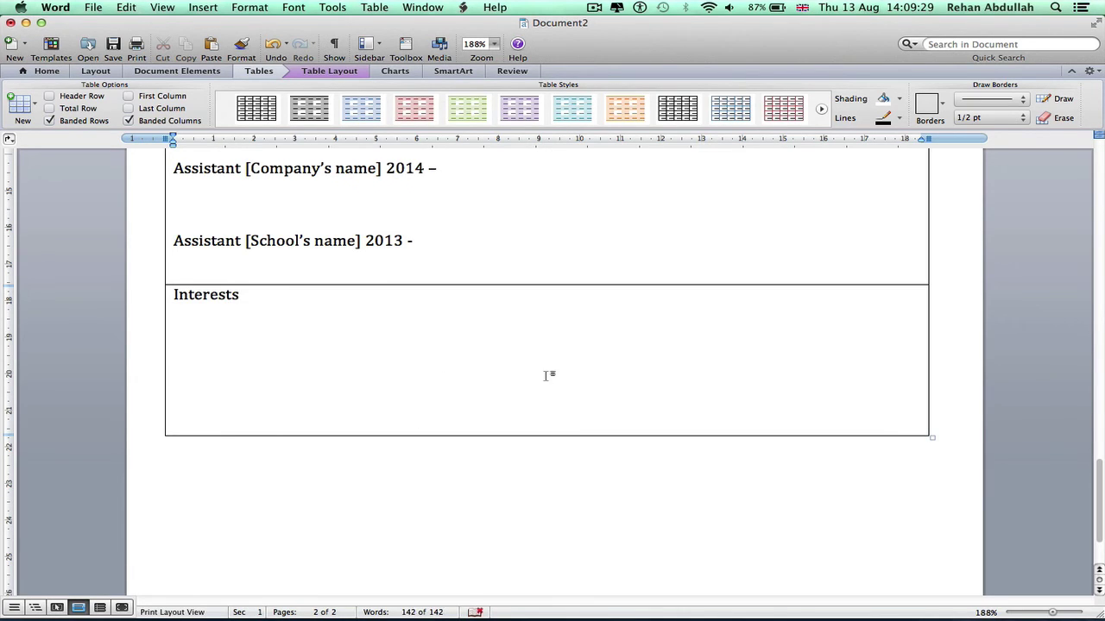
pyautogui.write('ts')
pyautogui.press('Return')
pyautogui.write('I enjoy learning new things')
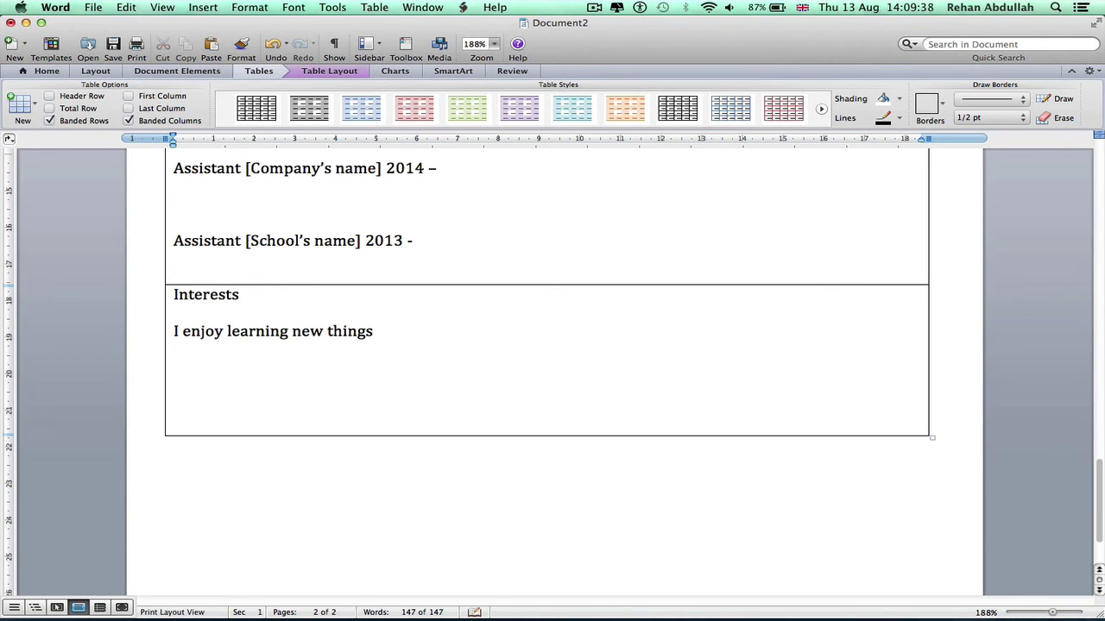
pyautogui.write(' etc')
# - Draw another row below Interests and enter 'References' and 'References can be obtained upon request'
pyautogui.click(1063, 99)
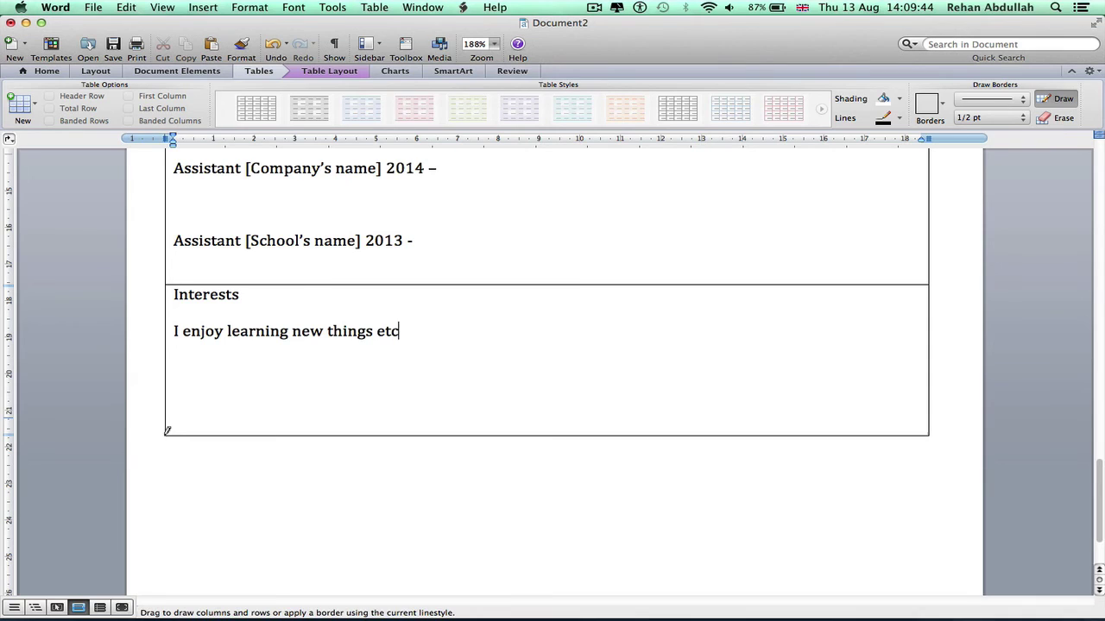
pyautogui.moveTo(167, 430)
pyautogui.mouseDown()
pyautogui.moveTo(177, 480)
pyautogui.moveTo(702, 505)
pyautogui.moveTo(933, 544)
pyautogui.mouseUp()
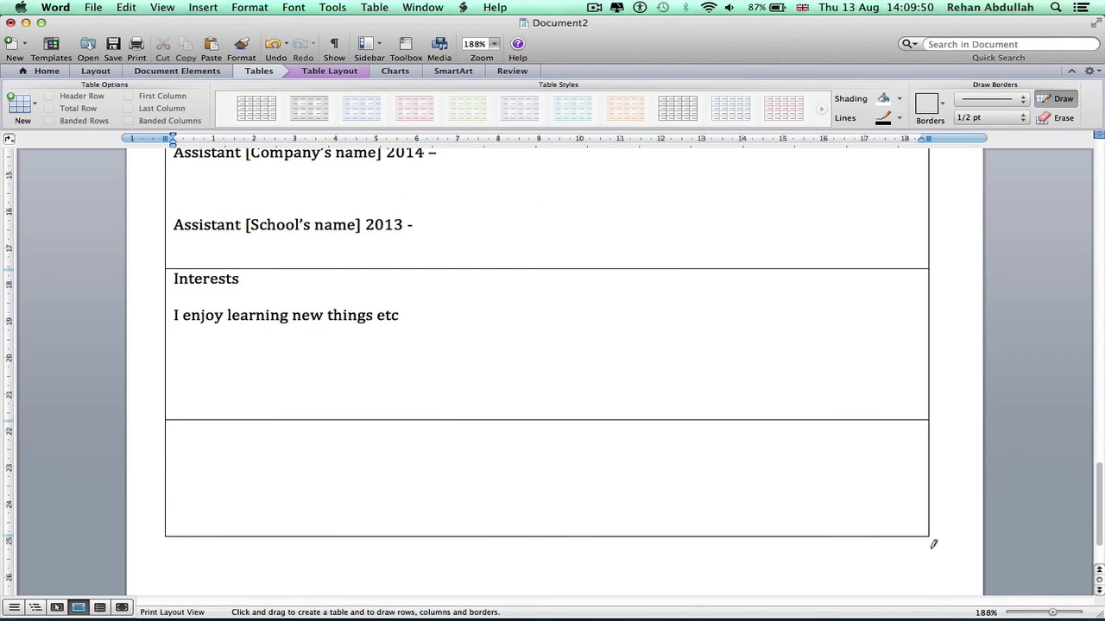
pyautogui.click(1060, 99)
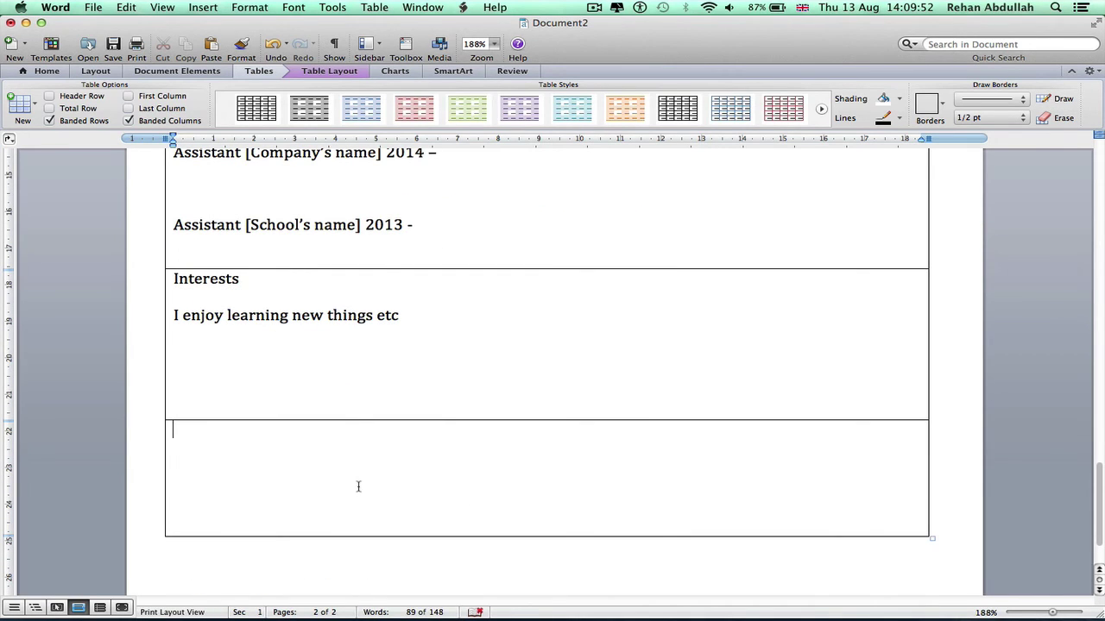
pyautogui.write('Reference')
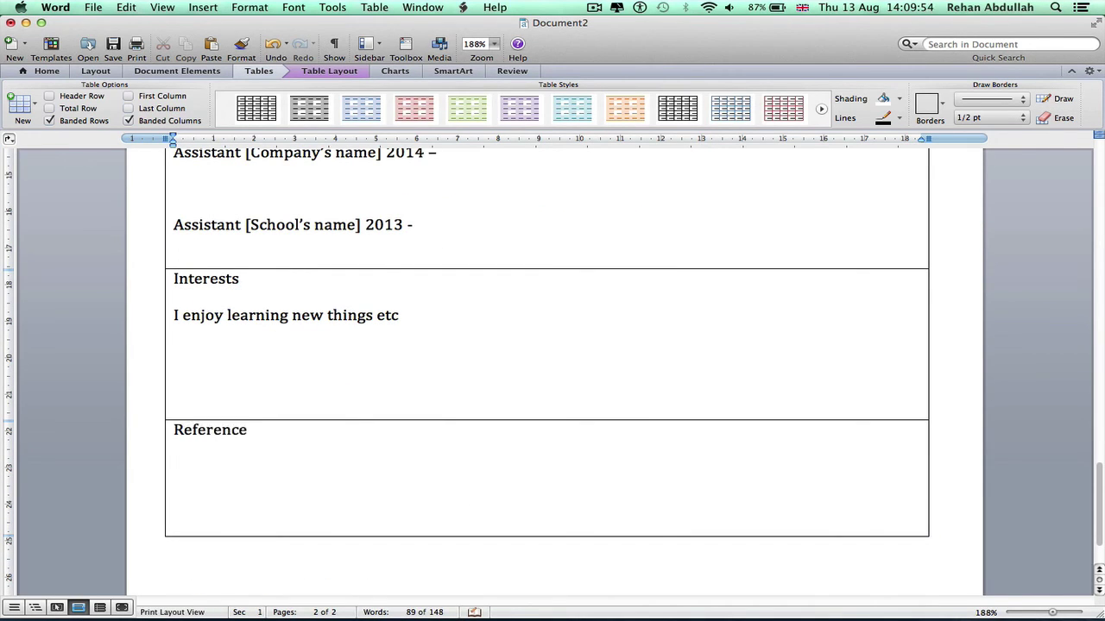
pyautogui.write('s References')
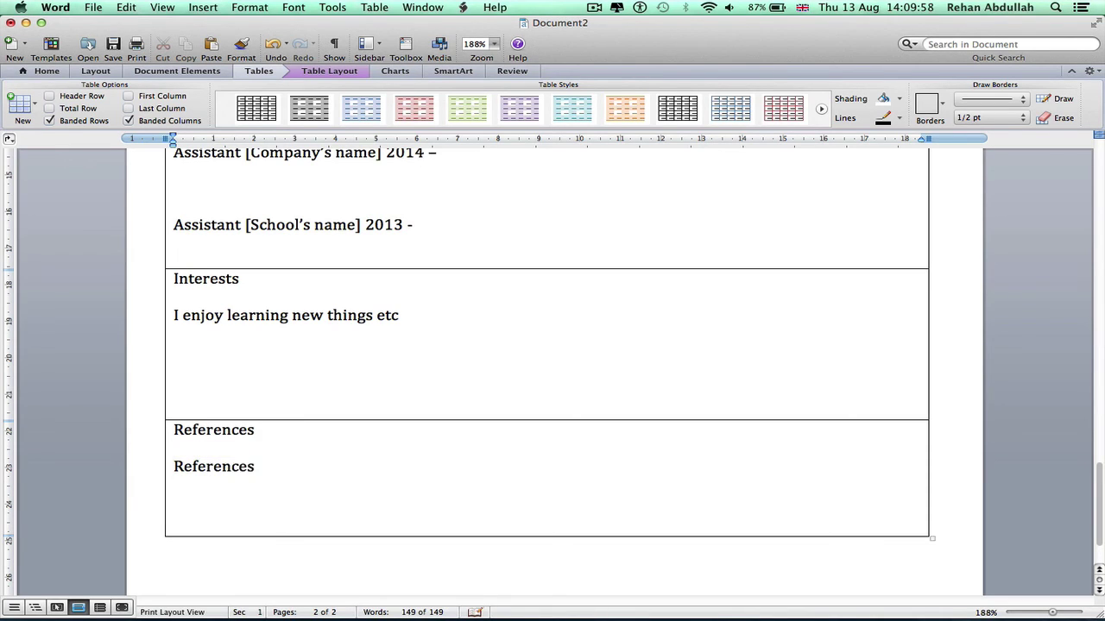
pyautogui.write(' can be ob')
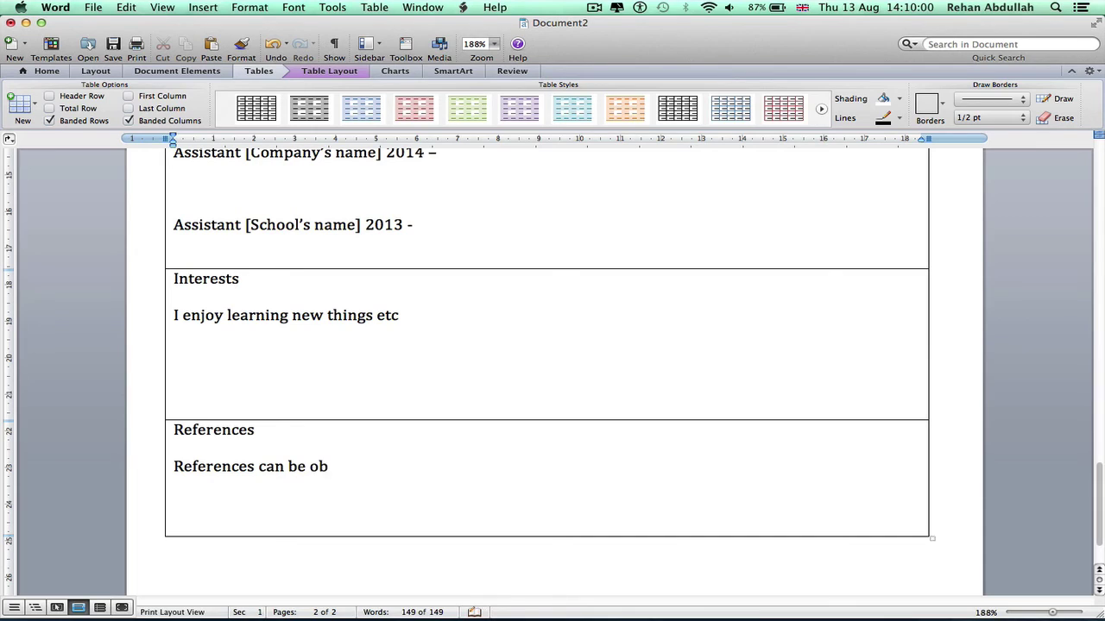
pyautogui.write('tained upon request')
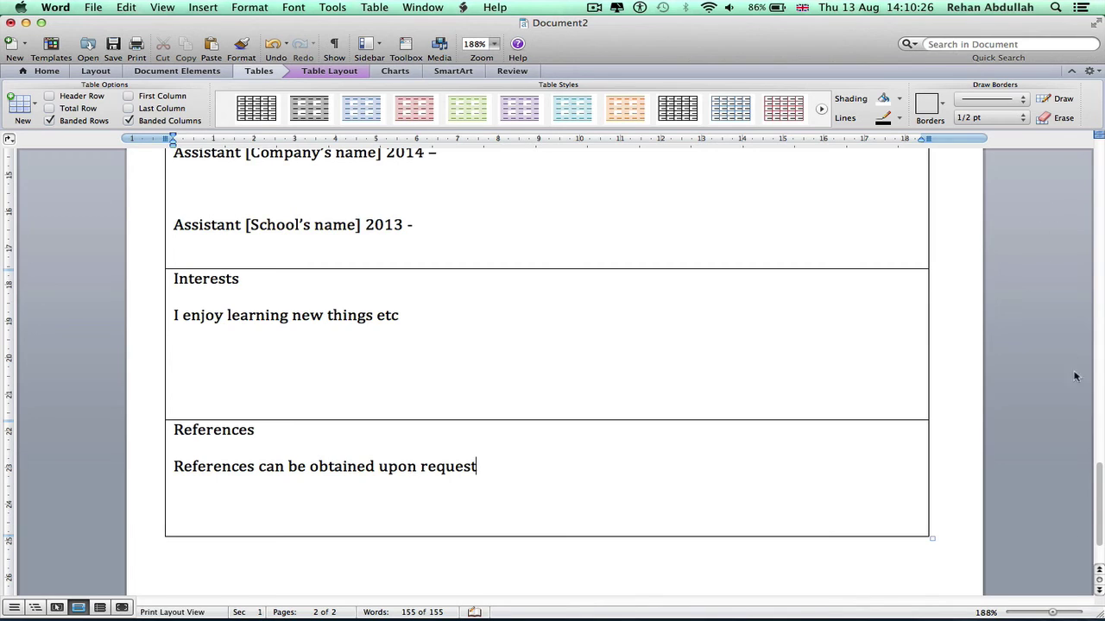
# - Zoom out to both pages, then enlarge the Name heading three sizes and make it bold
pyautogui.moveTo(1053, 613); pyautogui.dragTo(1040, 613)
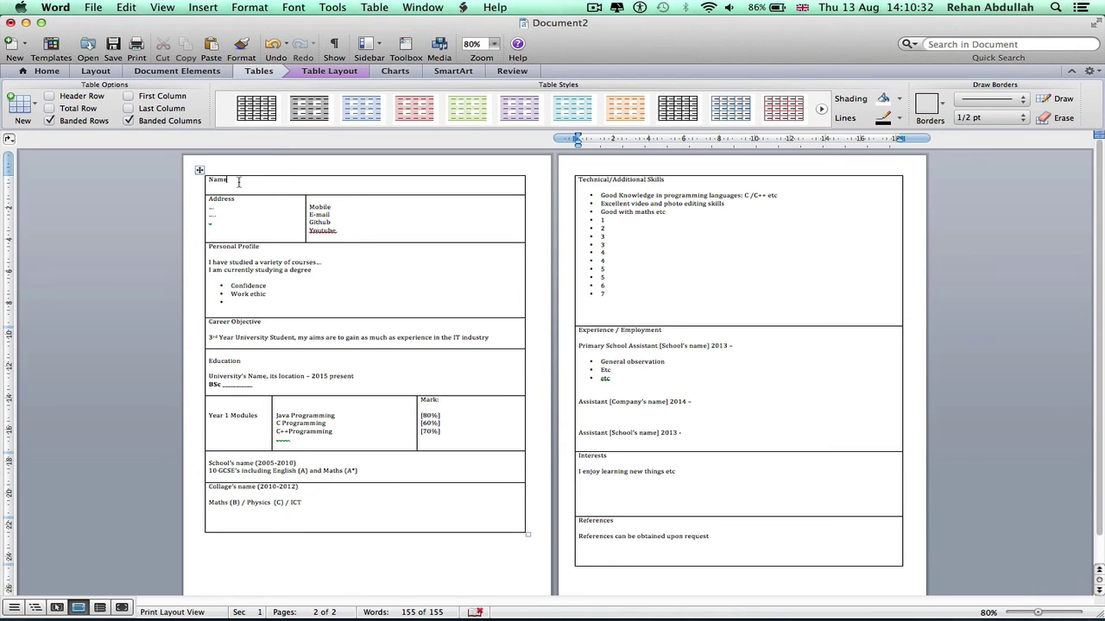
pyautogui.moveTo(239, 181); pyautogui.dragTo(205, 181)
pyautogui.click(47, 71)
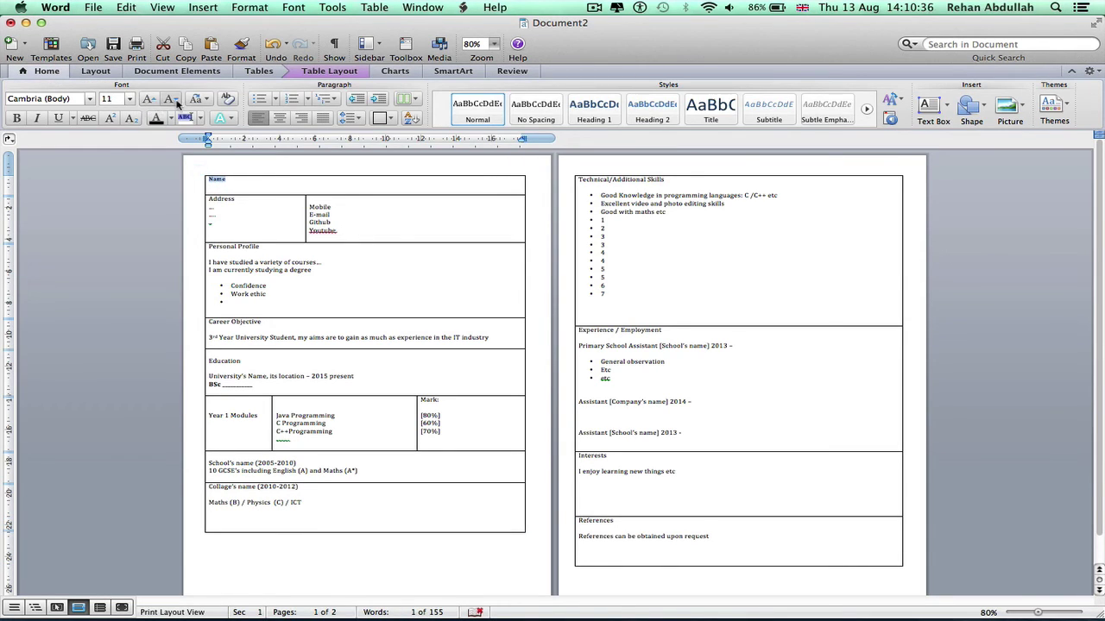
pyautogui.click(149, 100)
pyautogui.click(150, 101)
pyautogui.click(150, 100)
pyautogui.click(18, 118)
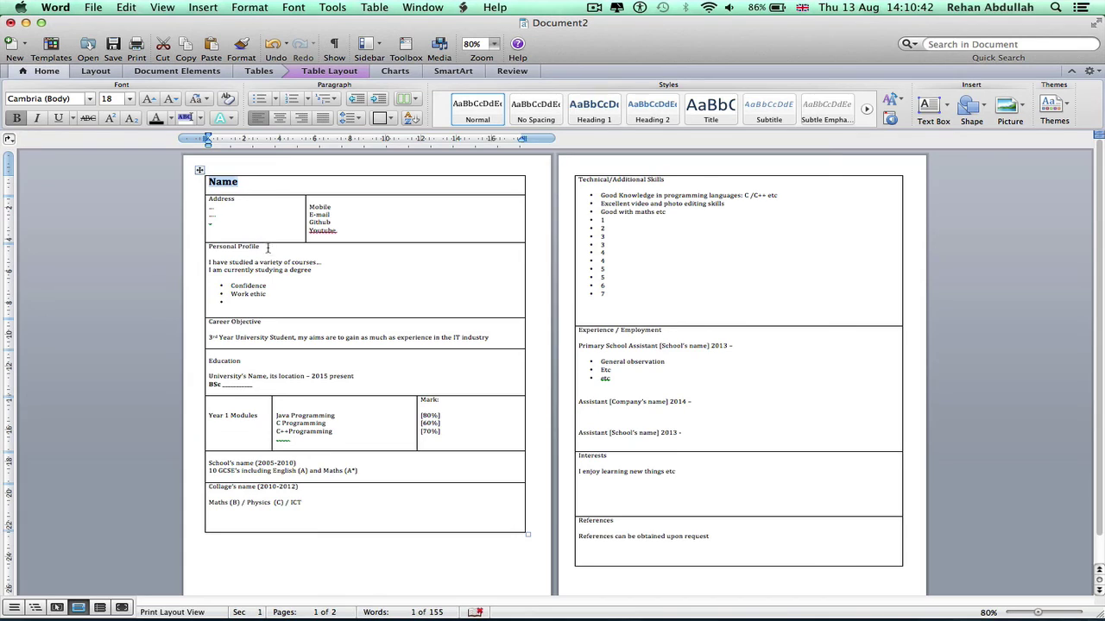
# - Enlarge the Personal Profile, Career Objective and Education headings with Grow Font
pyautogui.moveTo(267, 247); pyautogui.dragTo(208, 248)
pyautogui.click(149, 100)
pyautogui.click(149, 101)
pyautogui.click(149, 100)
pyautogui.click(149, 100)
pyautogui.moveTo(289, 324); pyautogui.dragTo(195, 322)
pyautogui.click(150, 100)
pyautogui.click(149, 100)
pyautogui.click(149, 100)
pyautogui.click(150, 100)
pyautogui.moveTo(251, 363); pyautogui.dragTo(196, 364)
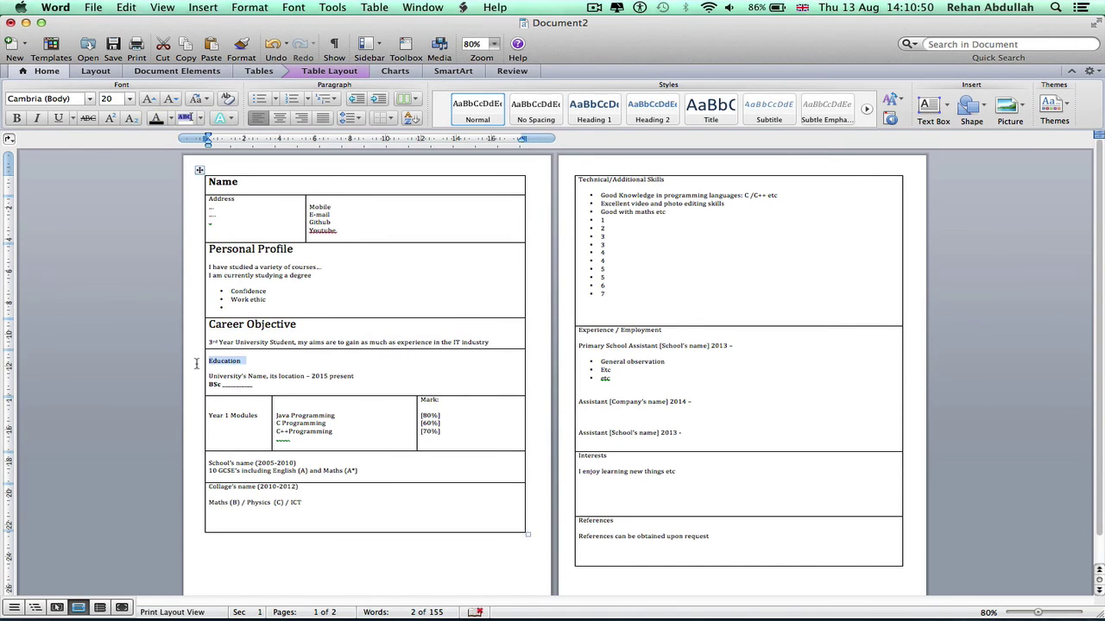
pyautogui.click(148, 100)
pyautogui.click(148, 100)
pyautogui.click(149, 101)
pyautogui.click(149, 100)
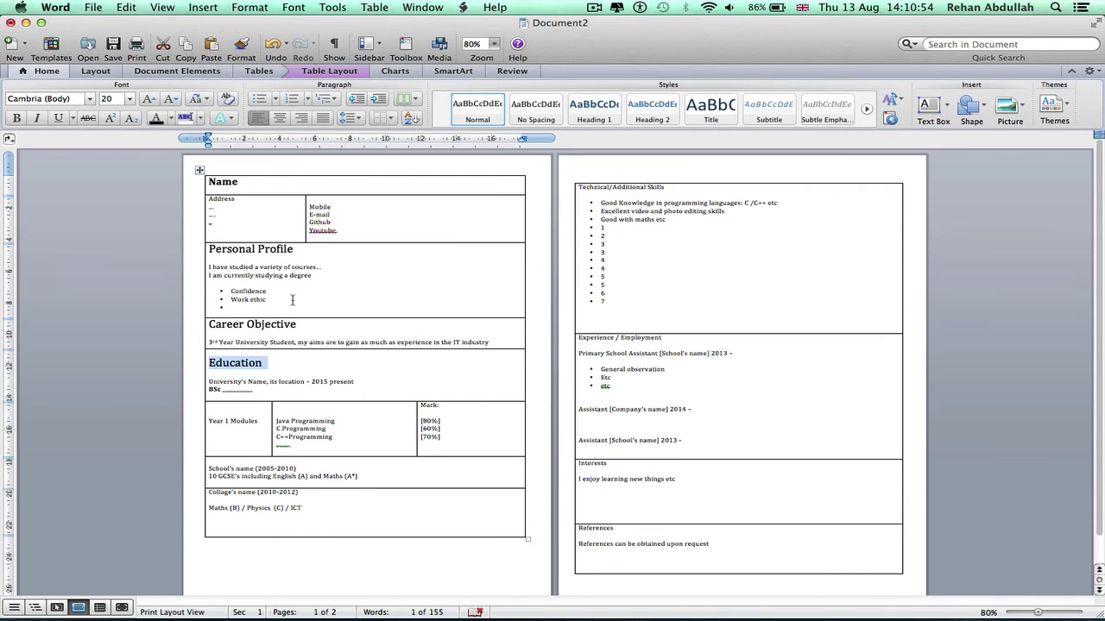
# - Enlarge the Technical/Additional Skills, Experience / Employment and Interests headings with Grow Font
pyautogui.moveTo(667, 183); pyautogui.dragTo(600, 186)
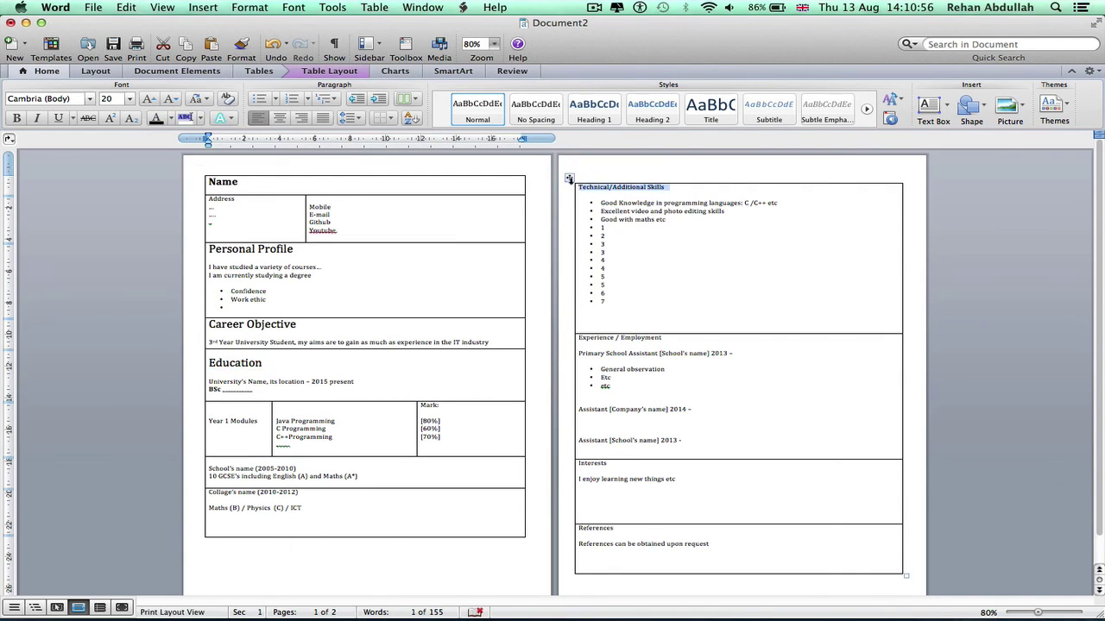
pyautogui.click(148, 100)
pyautogui.click(148, 100)
pyautogui.click(148, 100)
pyautogui.click(148, 100)
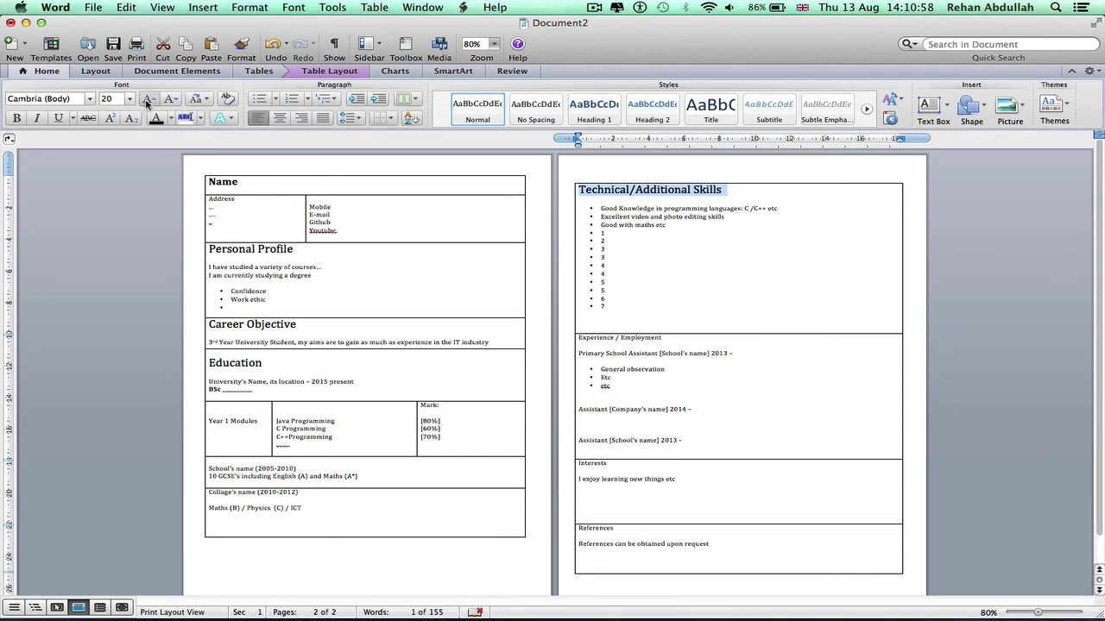
pyautogui.moveTo(678, 339); pyautogui.dragTo(573, 344)
pyautogui.click(148, 100)
pyautogui.click(149, 100)
pyautogui.click(149, 100)
pyautogui.scroll(-1, 585, 291)
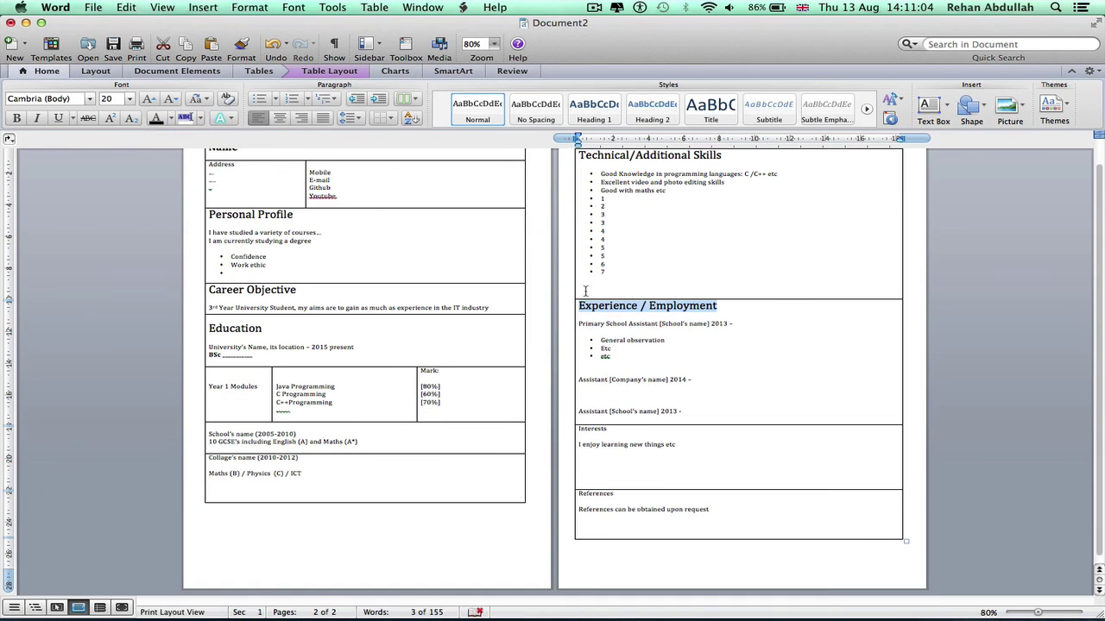
pyautogui.moveTo(614, 429); pyautogui.dragTo(573, 429)
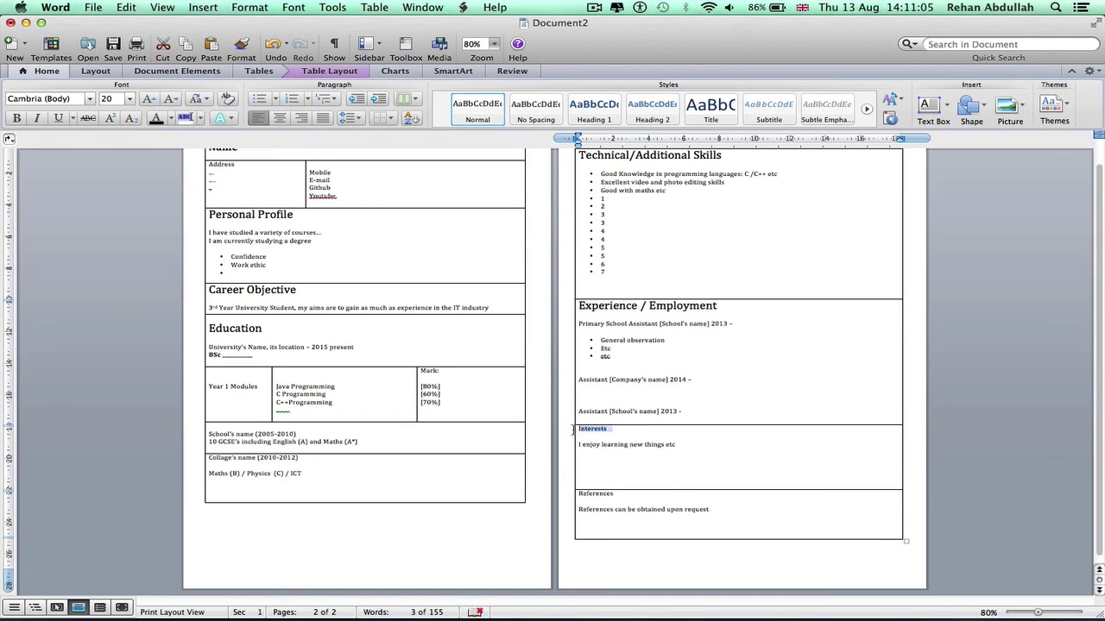
pyautogui.click(150, 101)
pyautogui.click(150, 101)
pyautogui.click(150, 101)
pyautogui.click(150, 101)
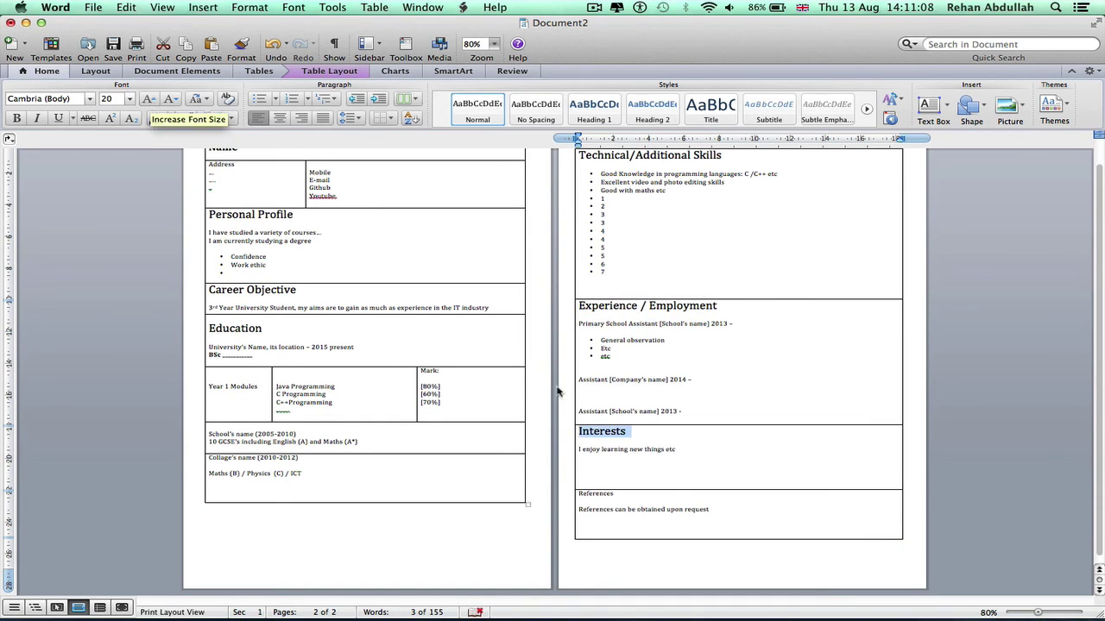
# - Enlarge the References heading to match the other headings, then bring up the Save dialog
pyautogui.moveTo(628, 490); pyautogui.dragTo(550, 490)
pyautogui.click(633, 495)
pyautogui.moveTo(633, 494); pyautogui.dragTo(577, 493)
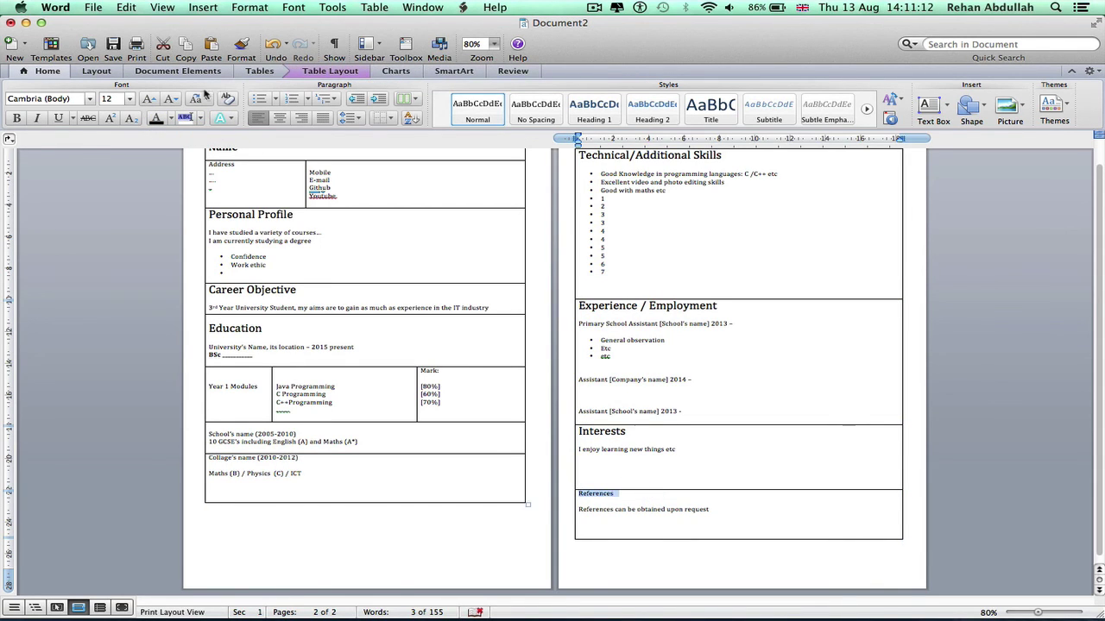
pyautogui.click(150, 101)
pyautogui.click(150, 101)
pyautogui.click(150, 101)
pyautogui.click(150, 101)
pyautogui.click(150, 101)
pyautogui.click(170, 98)
pyautogui.scroll(3, 566, 366)
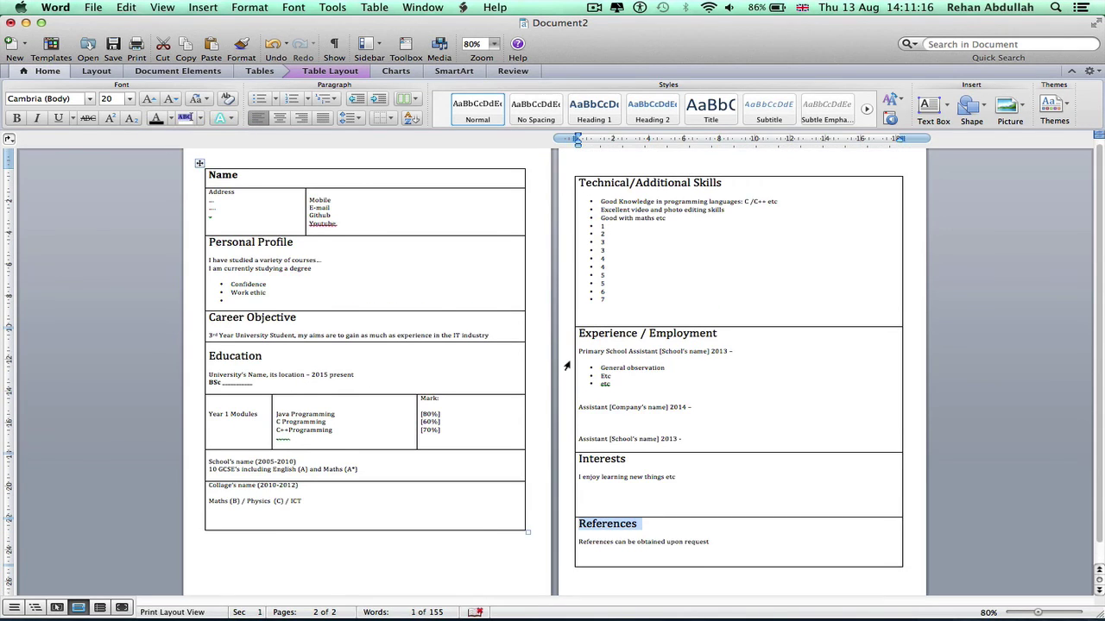
pyautogui.click(1028, 379)
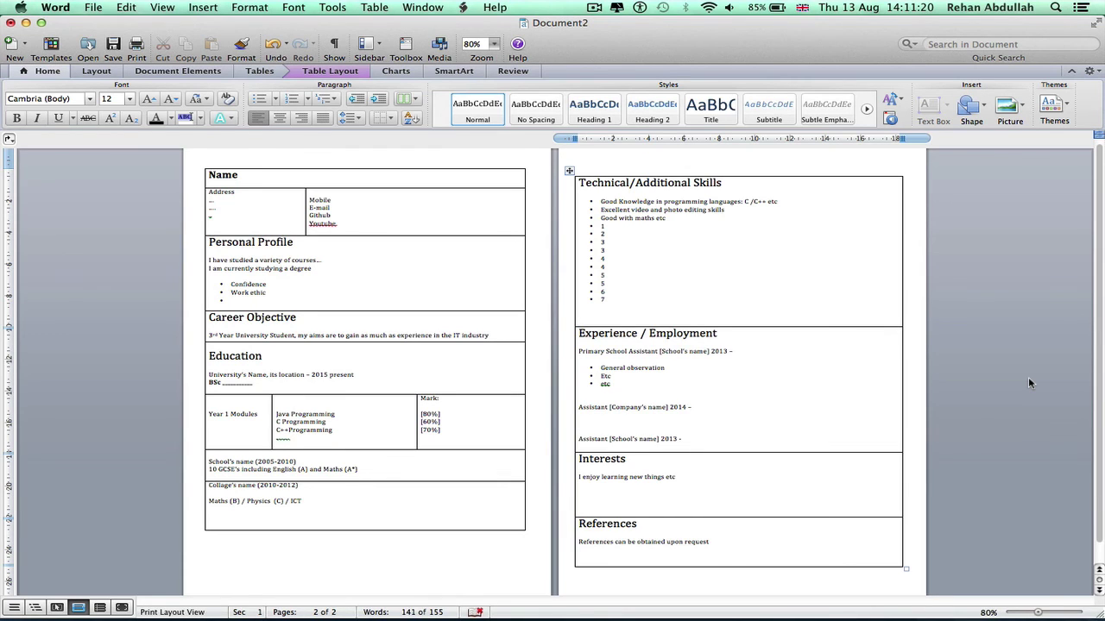
pyautogui.press('super+s')
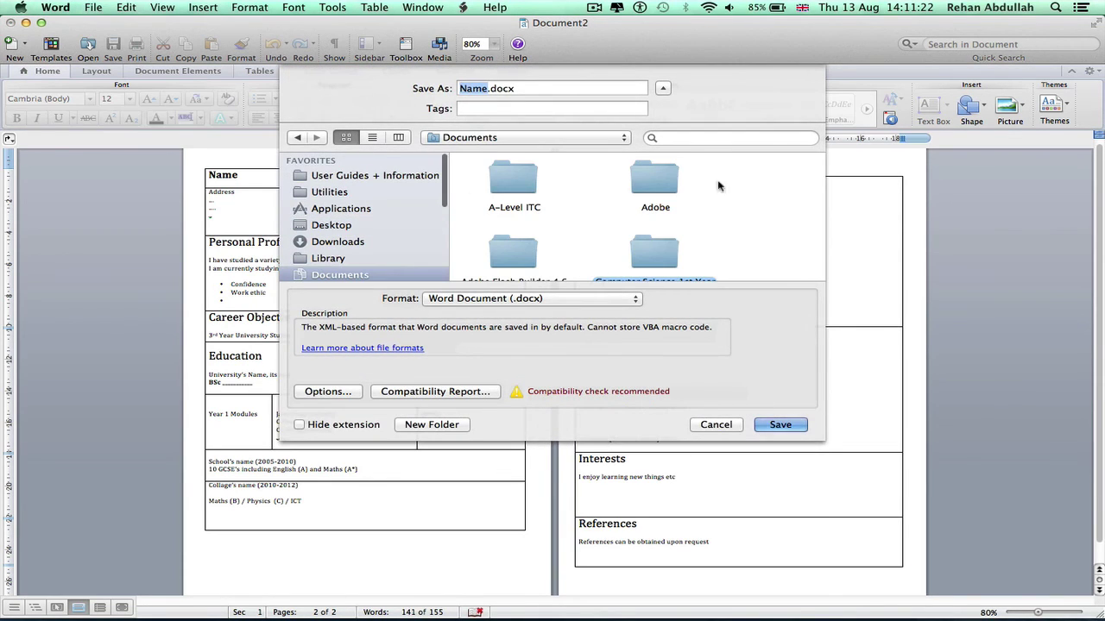
# - Save the document on the Desktop with the file name CV.docx
pyautogui.click(339, 227)
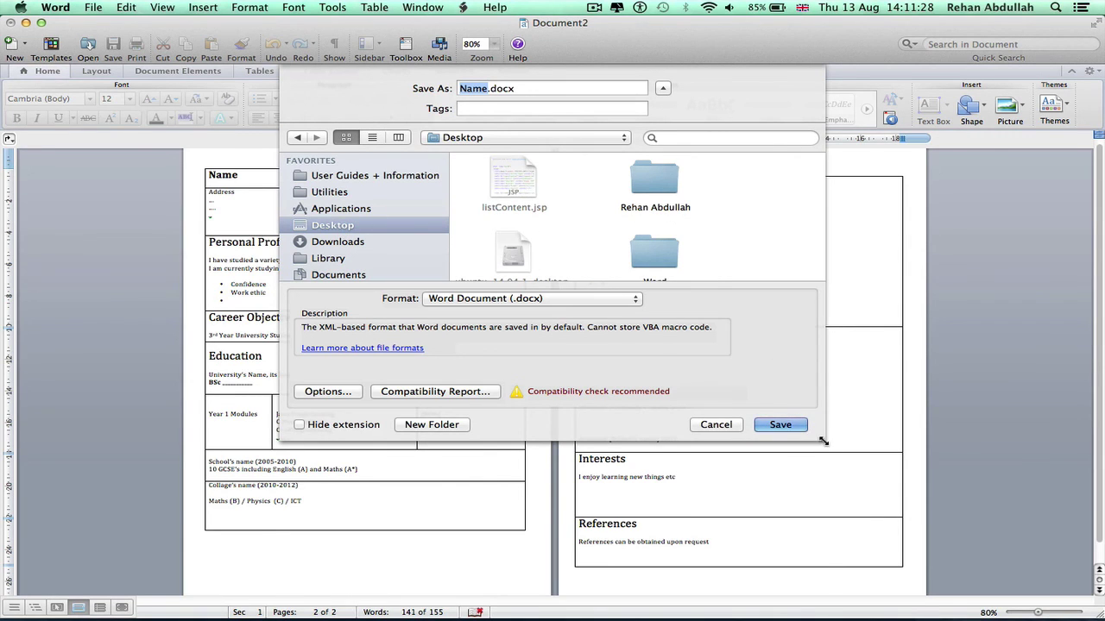
pyautogui.moveTo(825, 441); pyautogui.dragTo(994, 532)
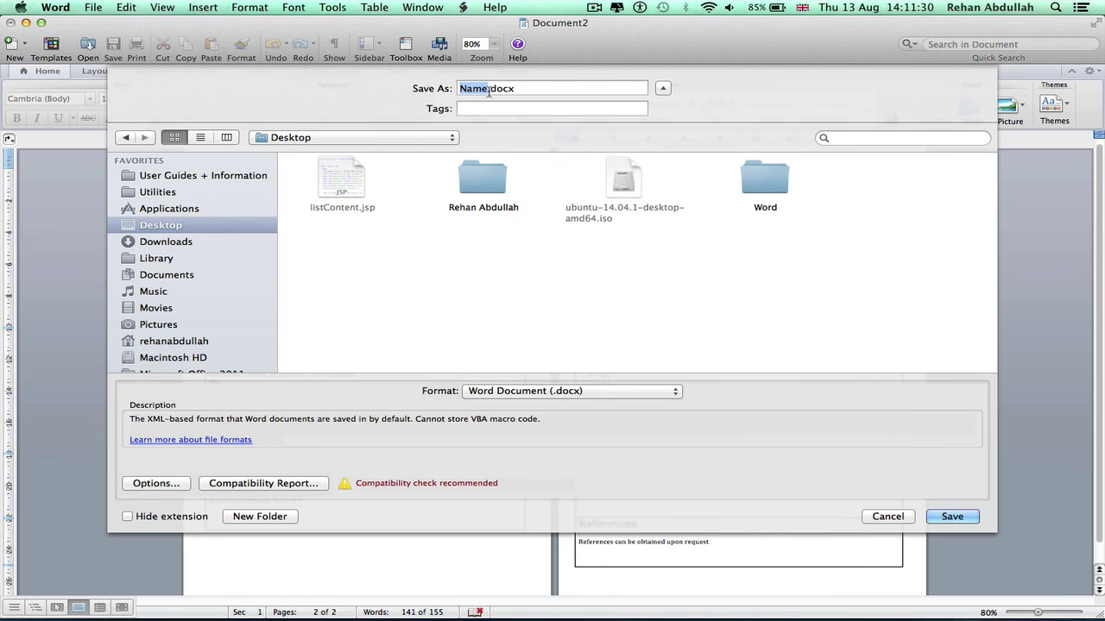
pyautogui.write('CV')
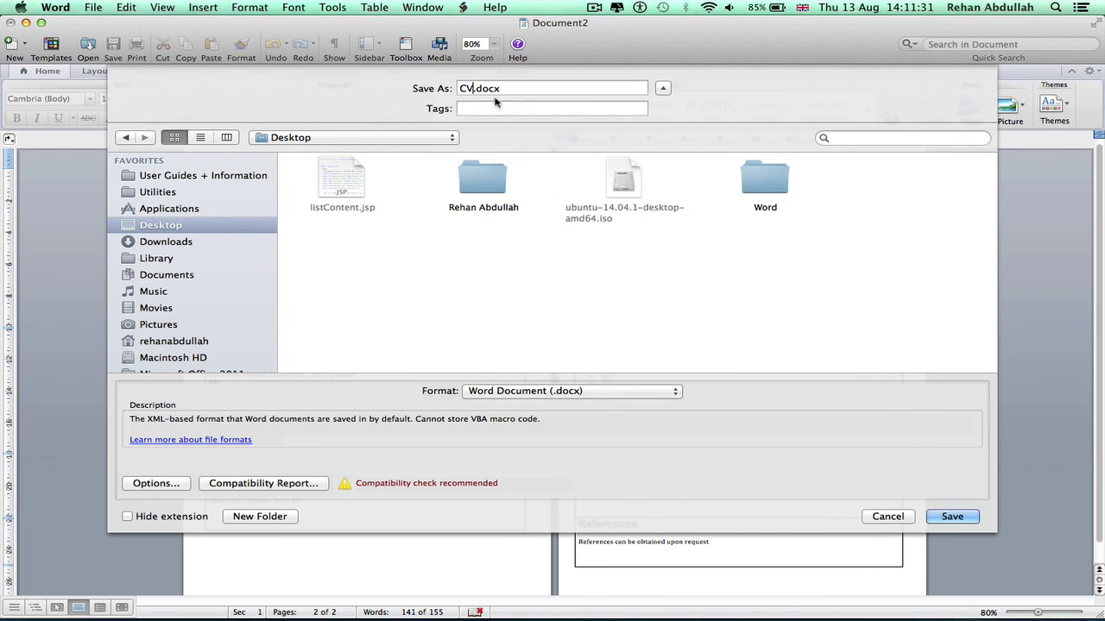
pyautogui.click(971, 517)
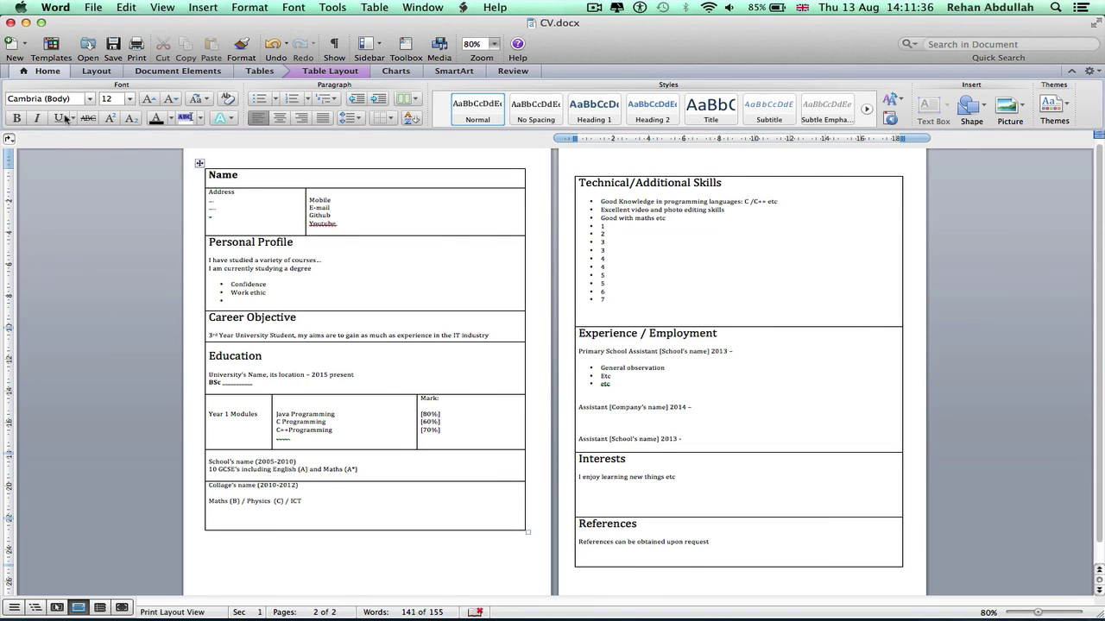
# - Set the borders of the page-2 table to None
pyautogui.click(96, 71)
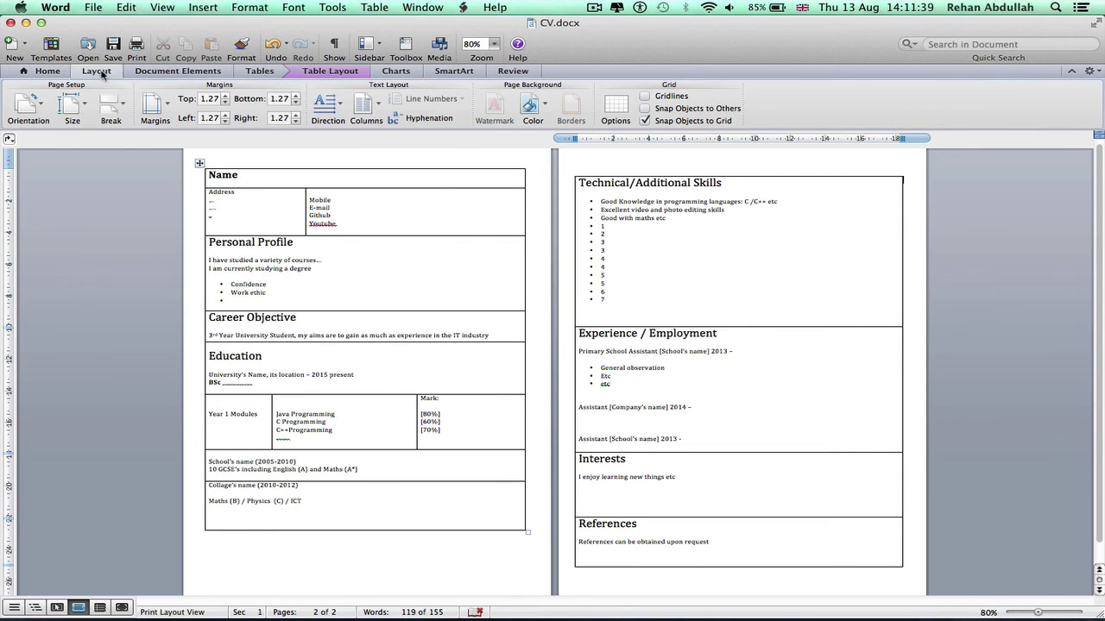
pyautogui.click(162, 72)
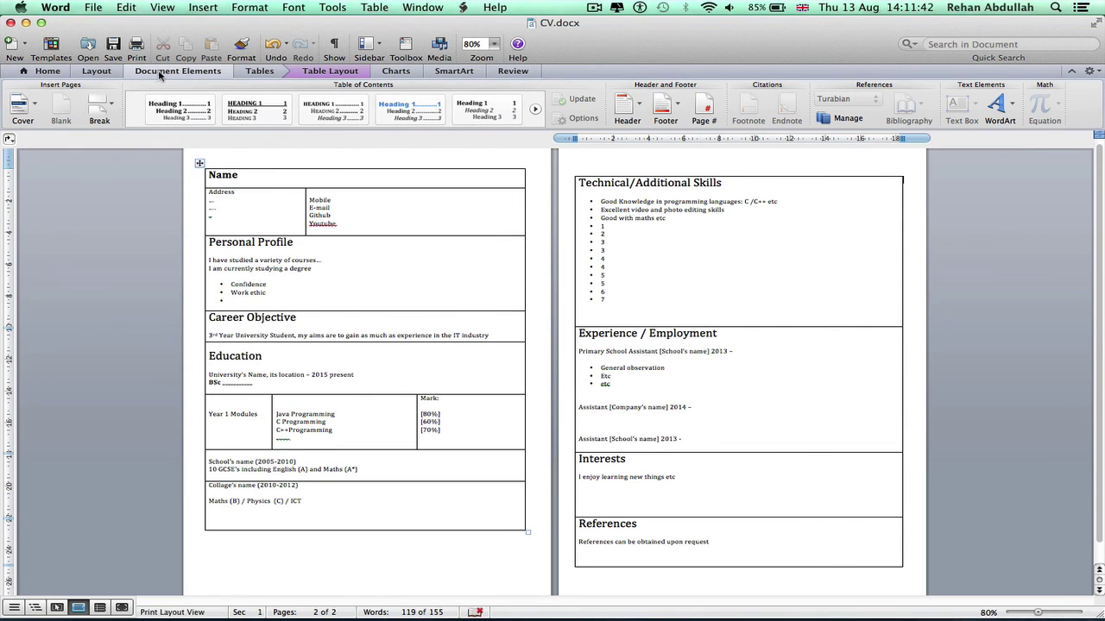
pyautogui.click(259, 71)
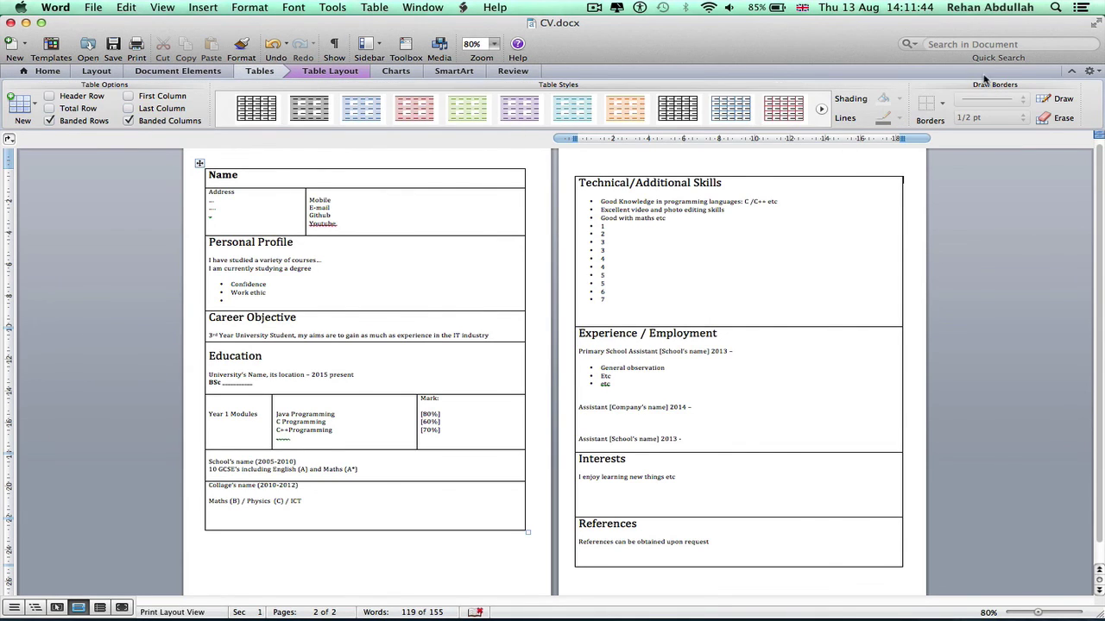
pyautogui.click(199, 164)
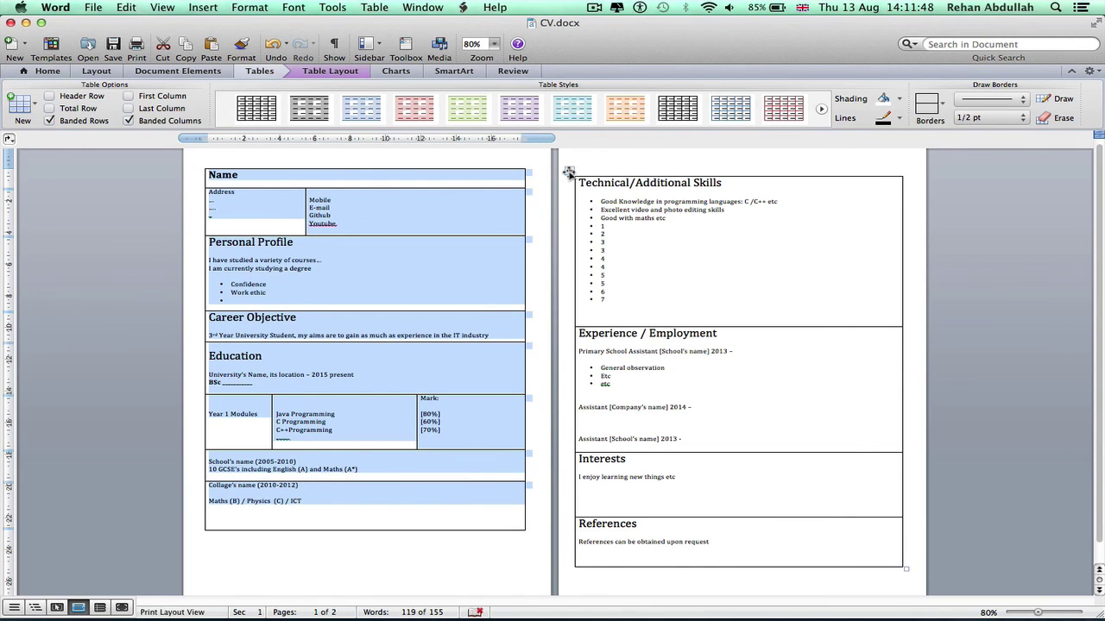
pyautogui.click(569, 171)
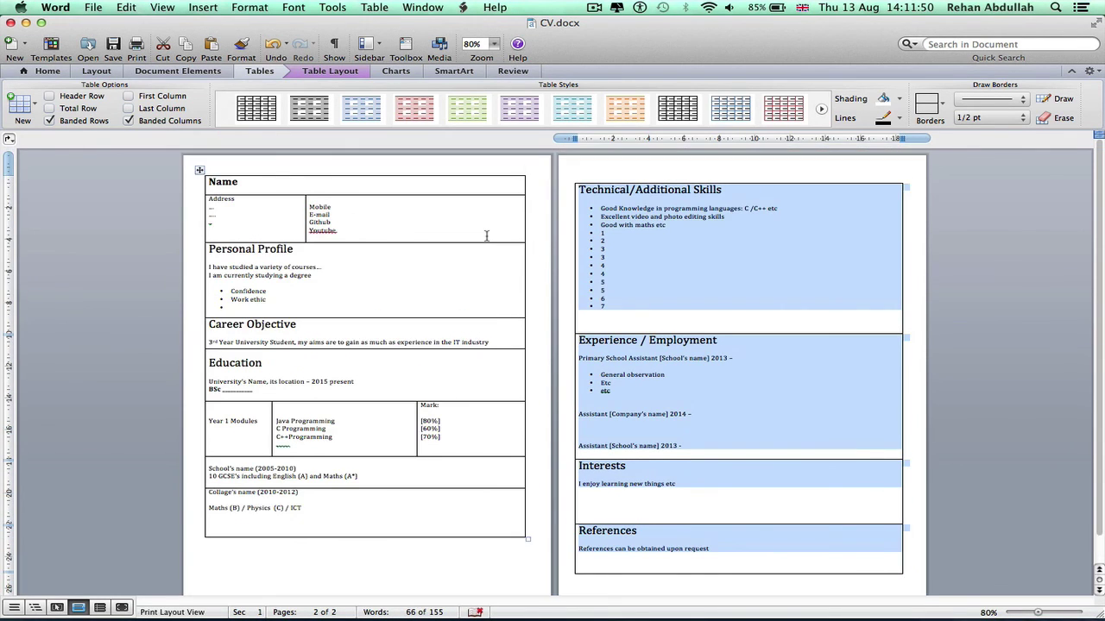
pyautogui.click(943, 103)
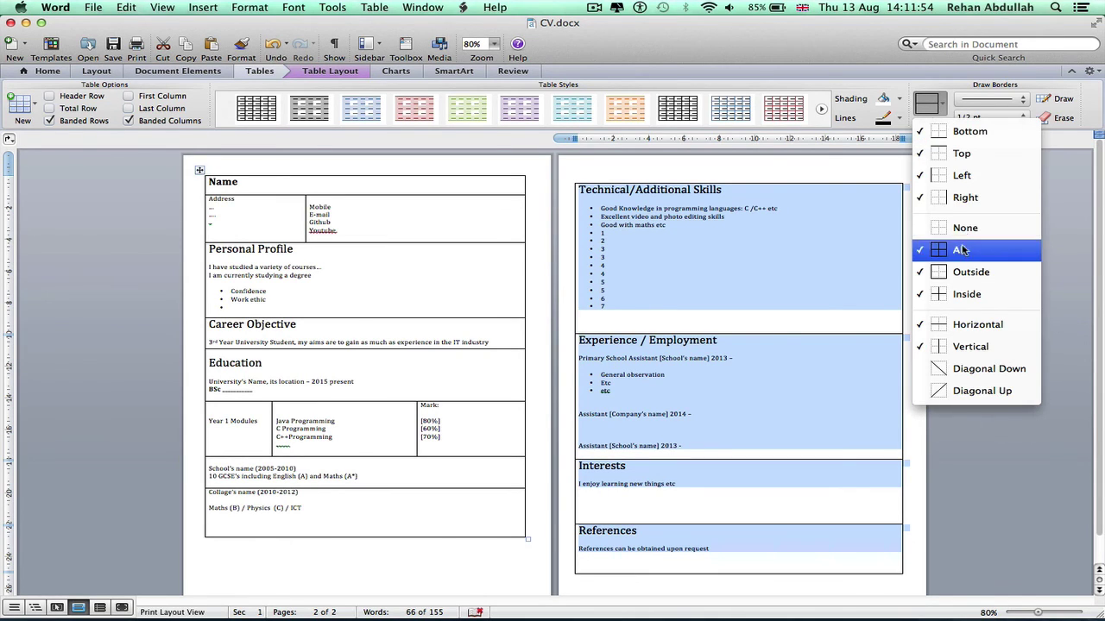
pyautogui.click(965, 228)
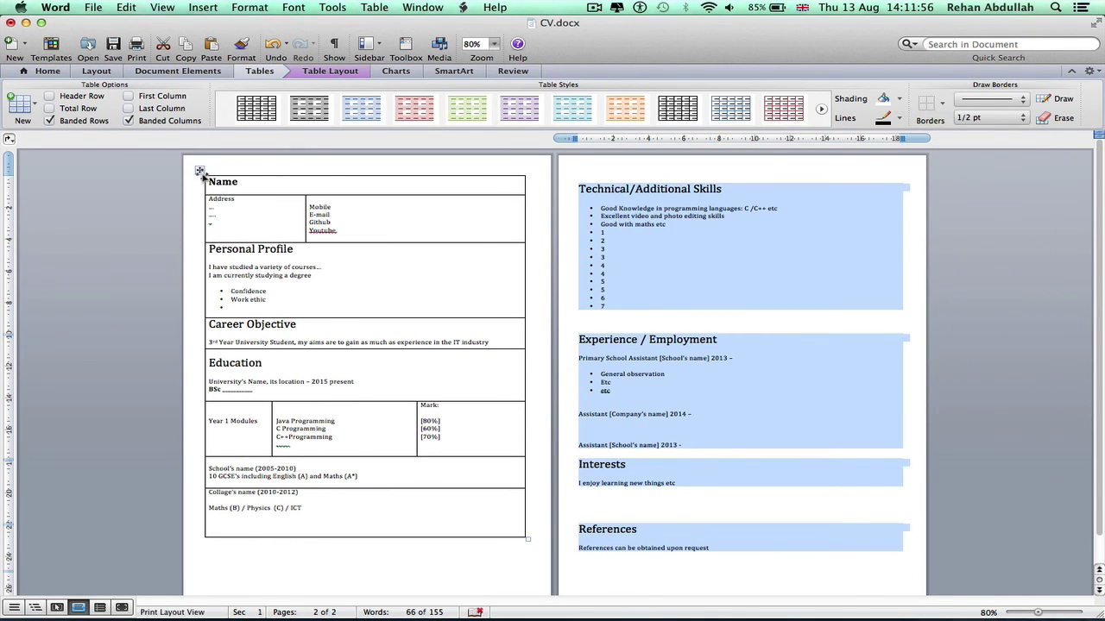
# - Set the borders of the page-1 table to None as well
pyautogui.click(198, 170)
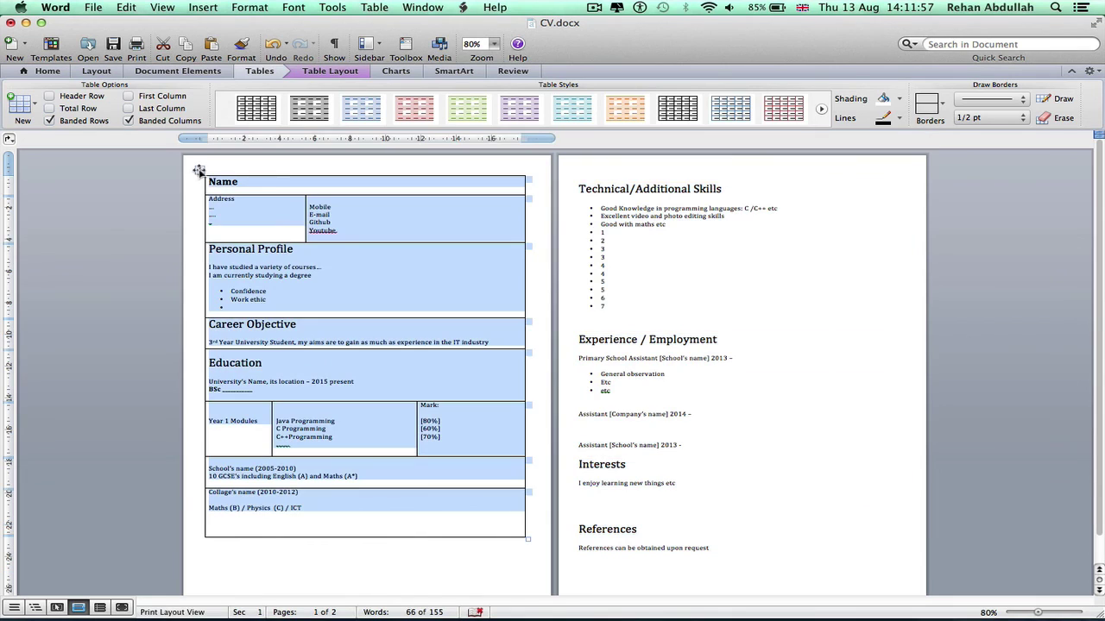
pyautogui.click(939, 107)
pyautogui.click(956, 228)
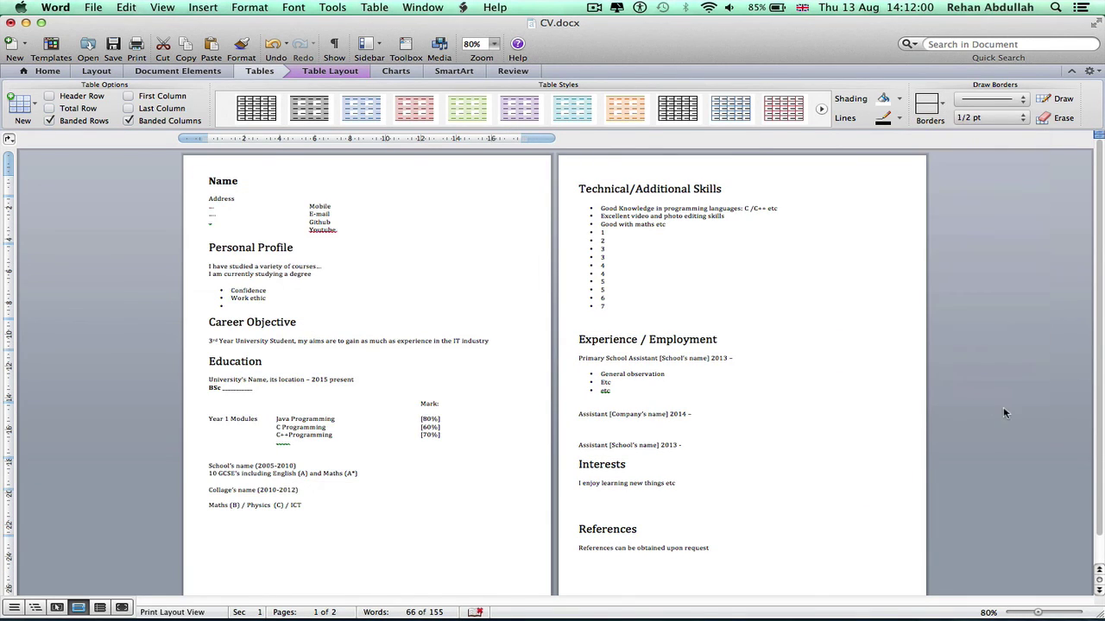
pyautogui.click(1071, 71)
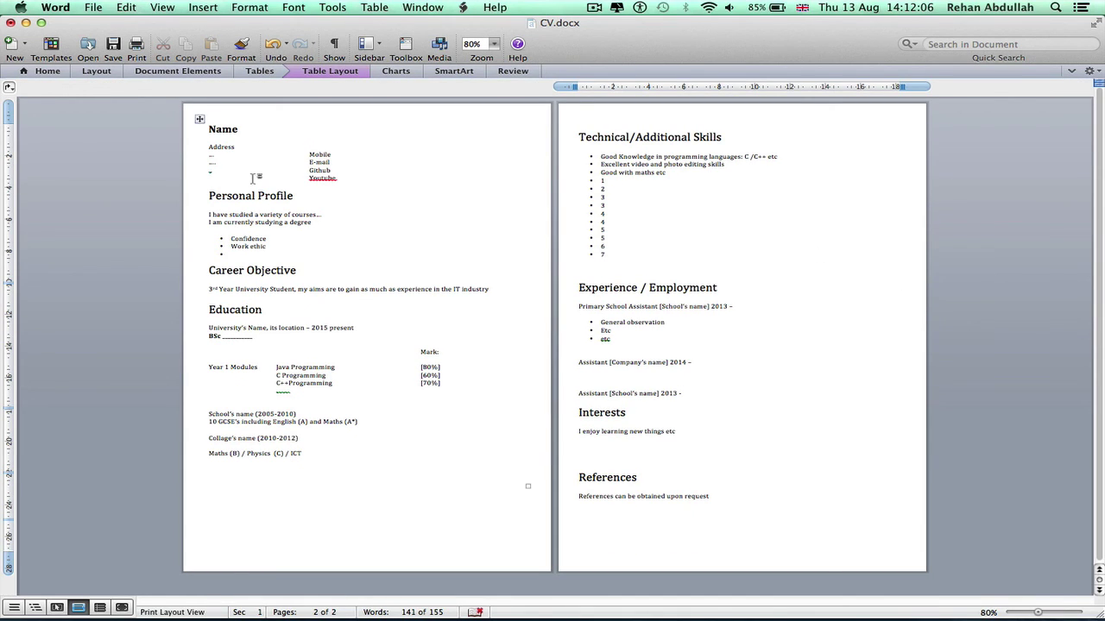
# - Check the Personal Profile heading's size, then select the whole Name heading line and apply bold
pyautogui.click(199, 119)
pyautogui.click(225, 138)
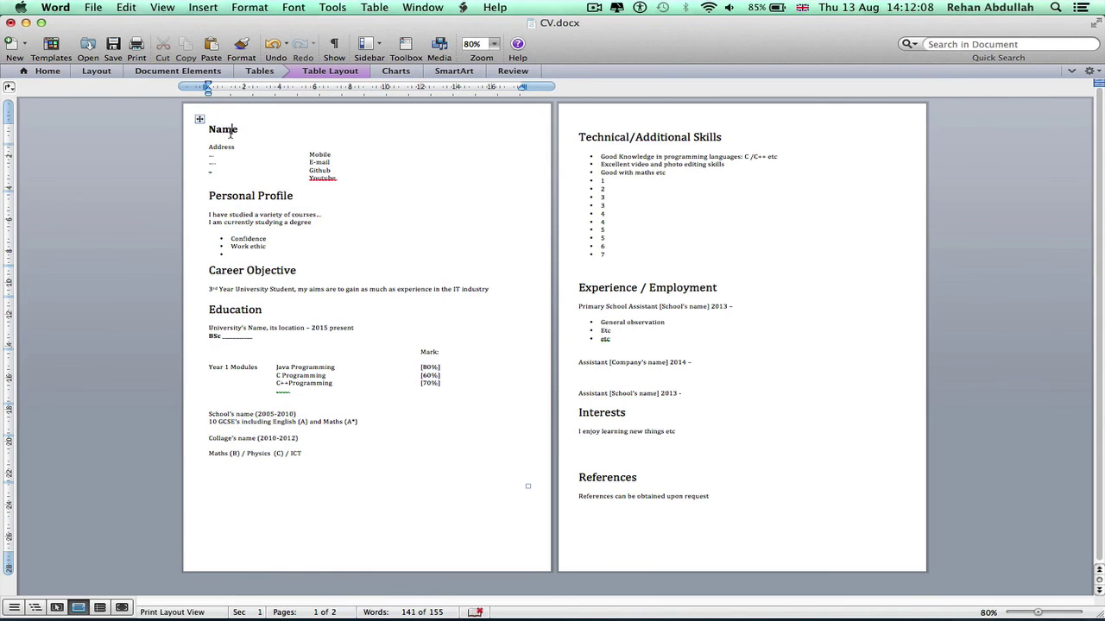
pyautogui.doubleClick(230, 131)
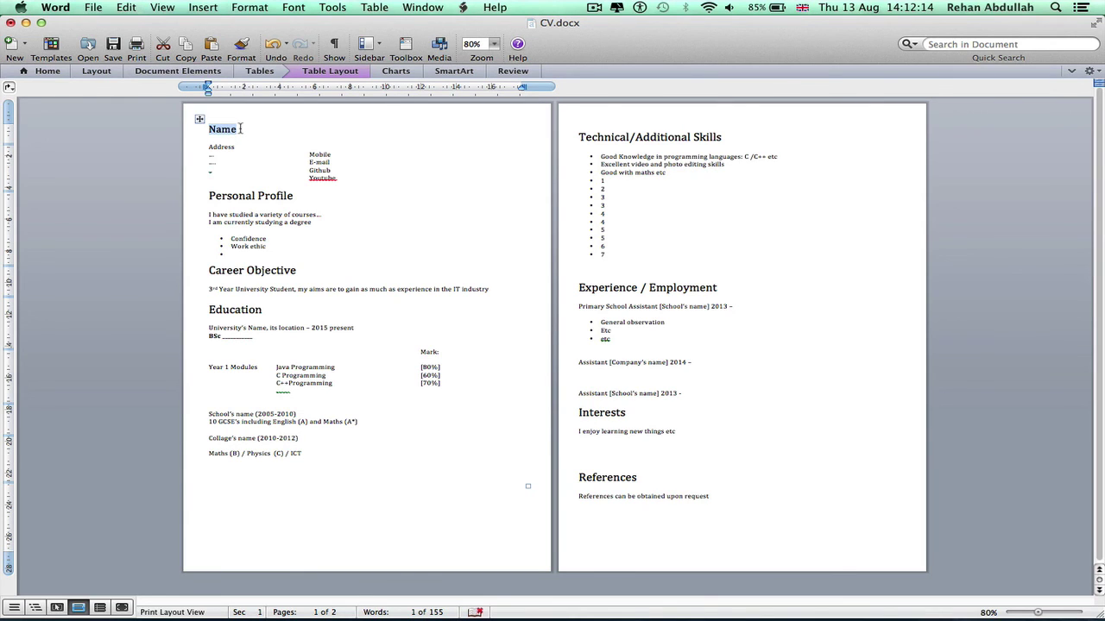
pyautogui.click(96, 71)
pyautogui.click(48, 71)
pyautogui.doubleClick(256, 249)
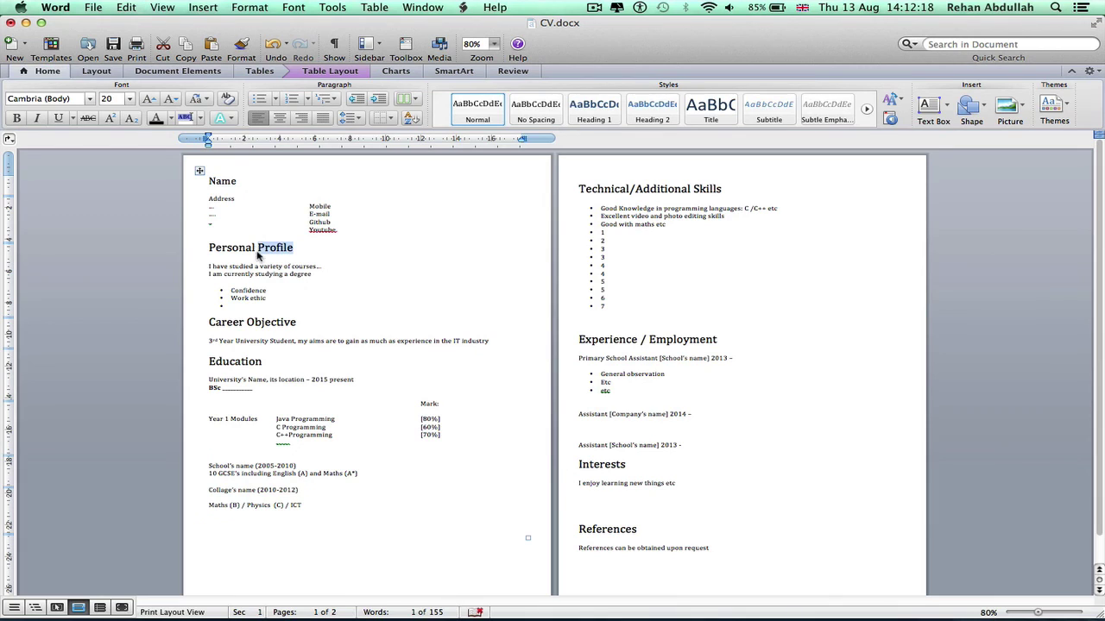
pyautogui.tripleClick(254, 248)
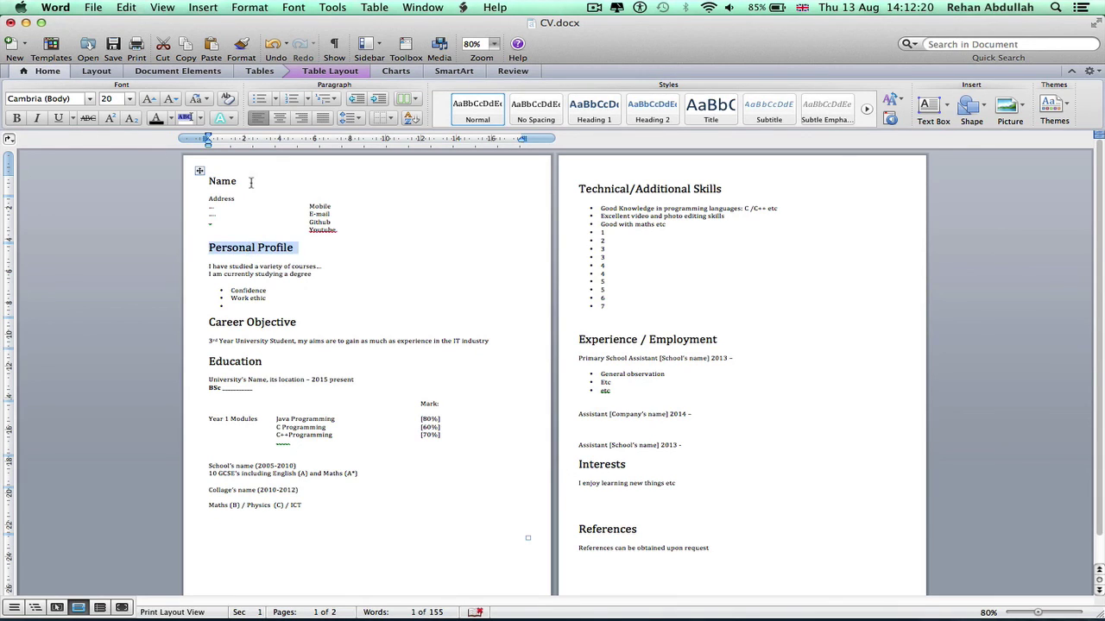
pyautogui.click(223, 181)
pyautogui.tripleClick(223, 181)
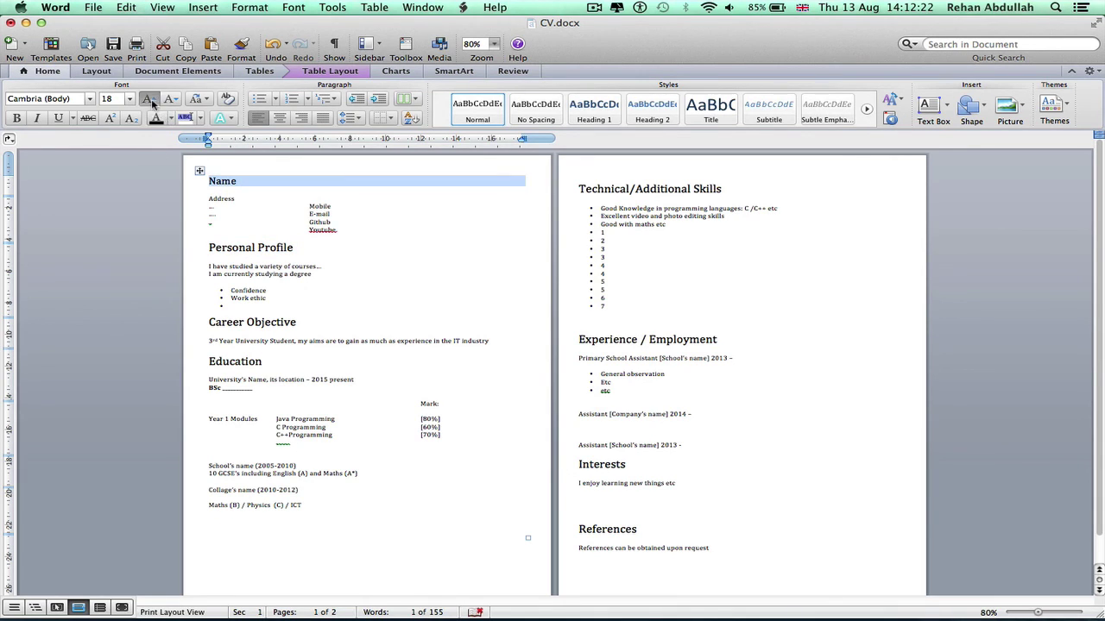
pyautogui.press('super+b')
pyautogui.click(1021, 330)
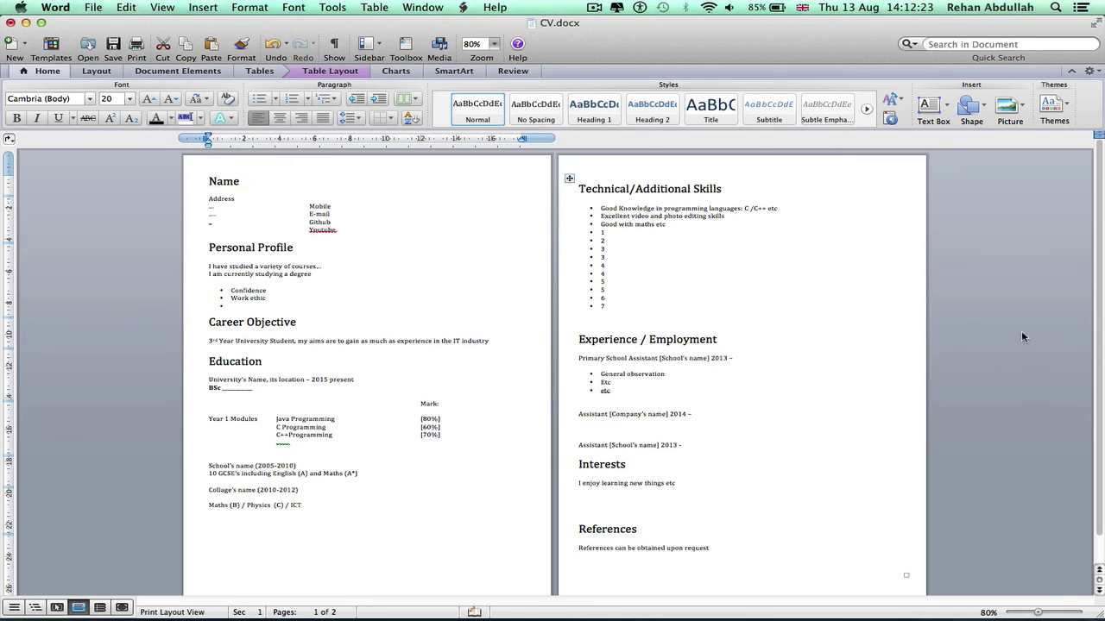
pyautogui.click(1070, 74)
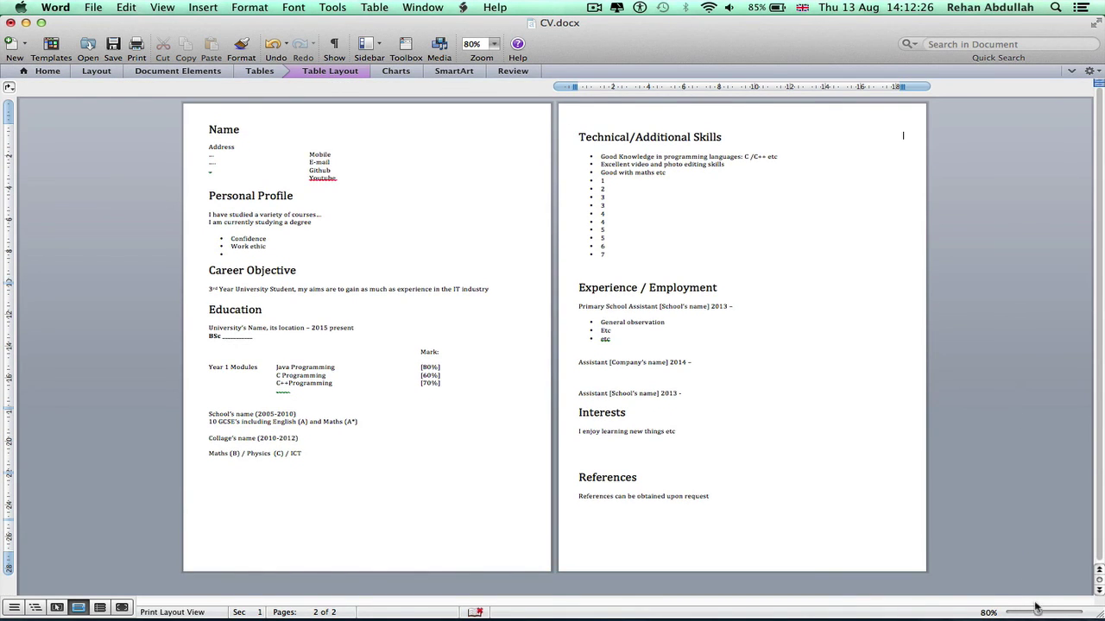
pyautogui.moveTo(1038, 613); pyautogui.dragTo(1053, 613)
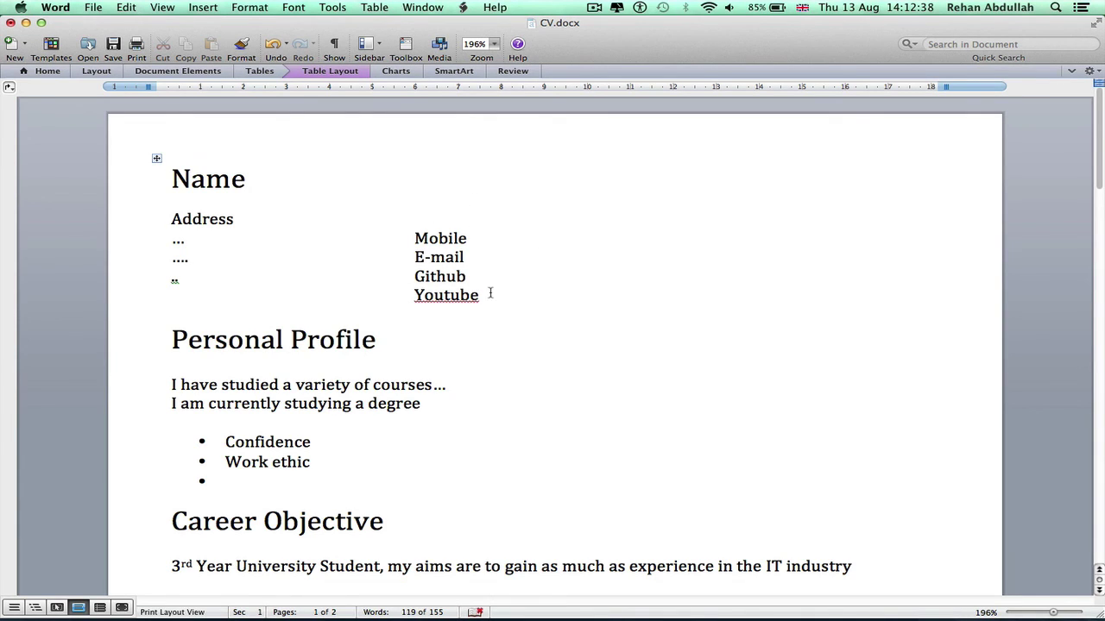
pyautogui.scroll(-1, 491, 294)
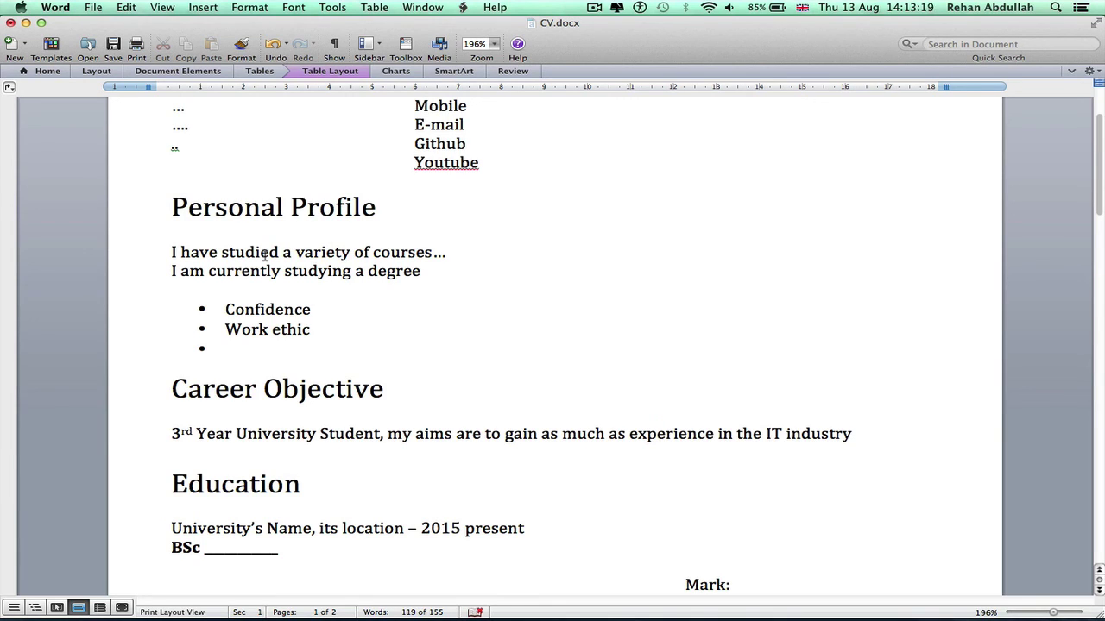
pyautogui.scroll(-2, 313, 408)
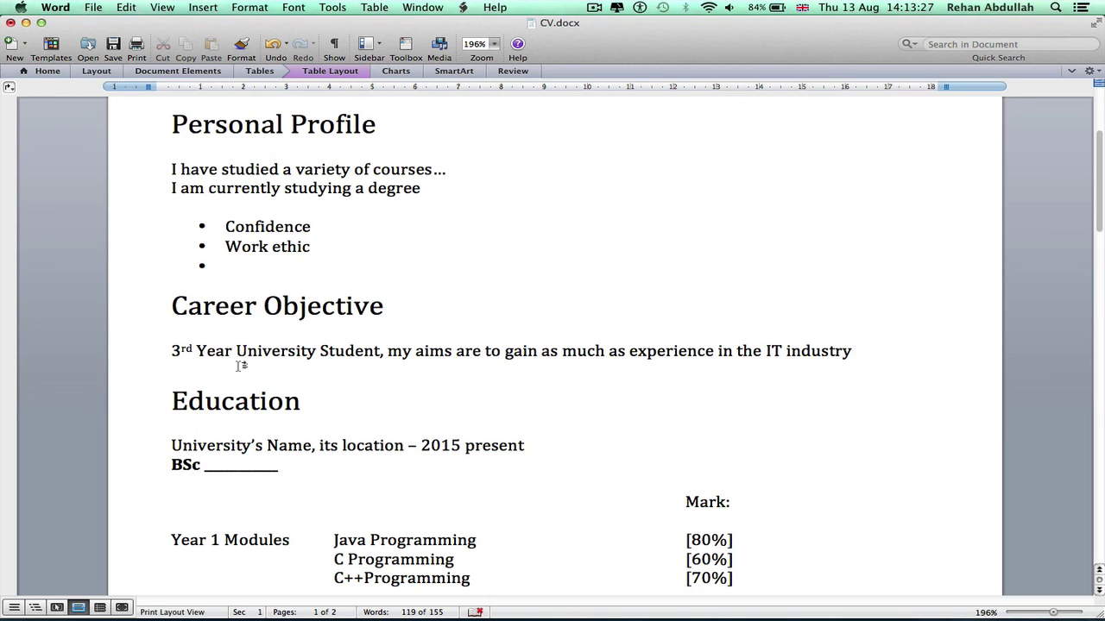
pyautogui.scroll(-1, 240, 366)
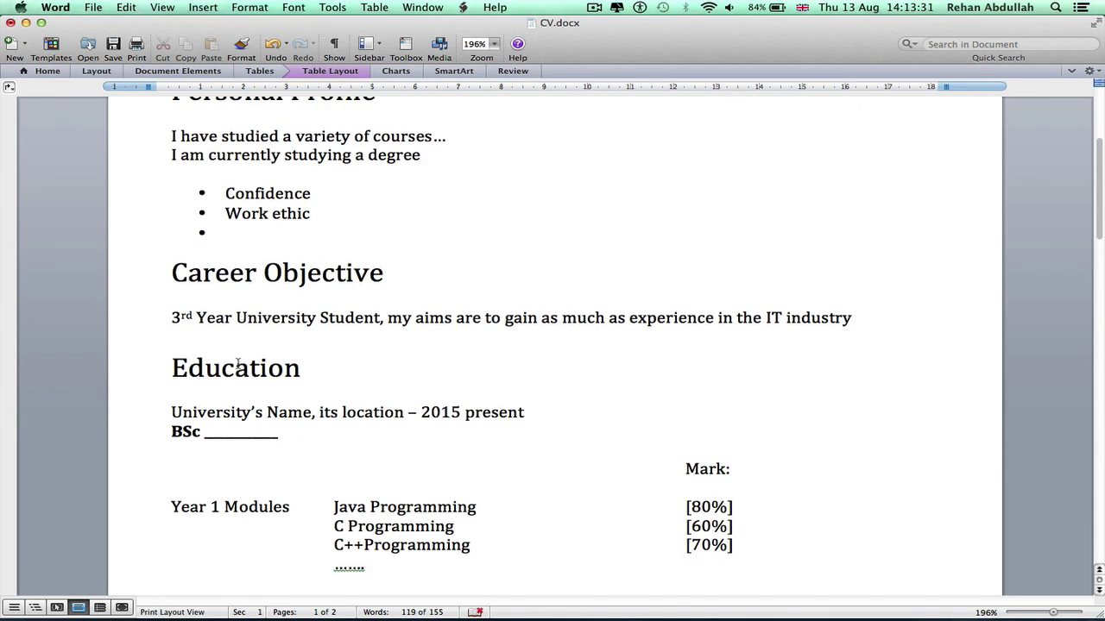
pyautogui.scroll(-5, 238, 366)
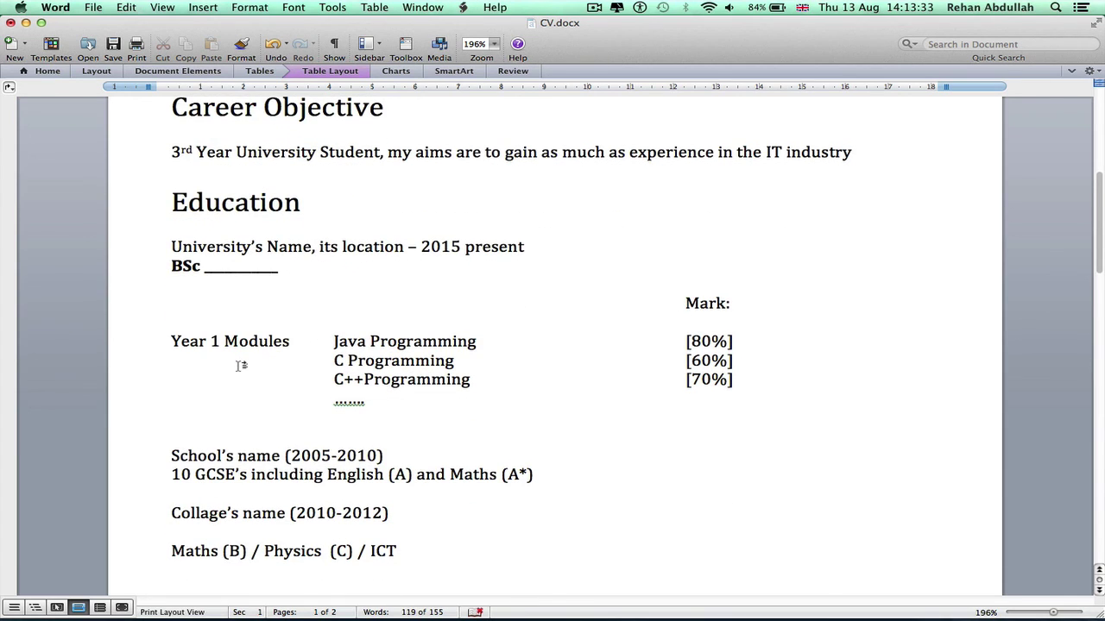
pyautogui.scroll(-3, 241, 366)
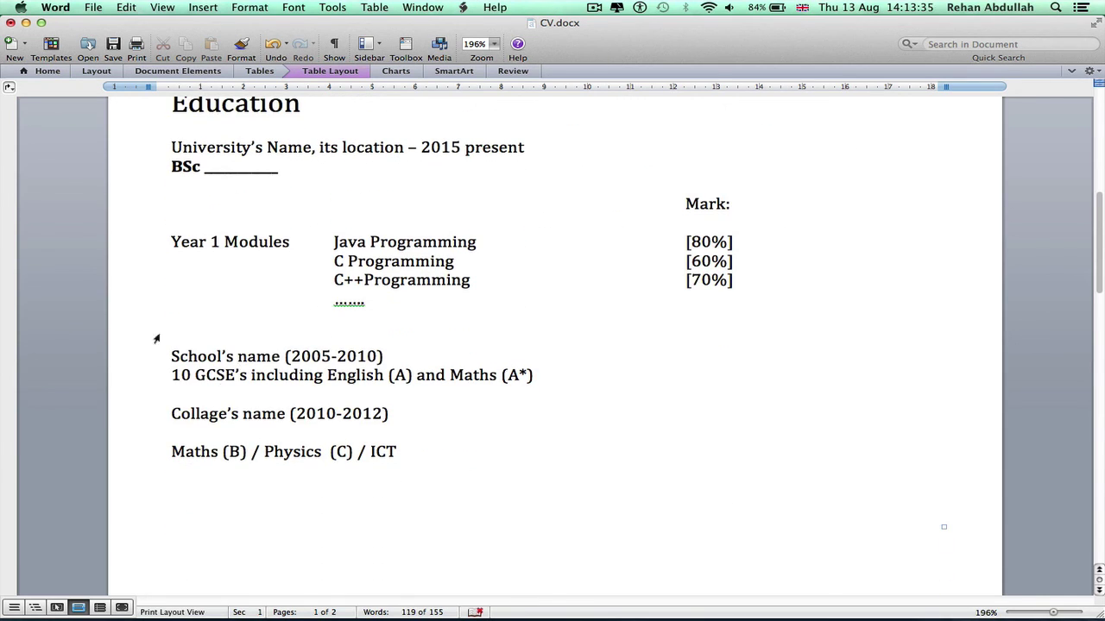
pyautogui.scroll(-20, 315, 462)
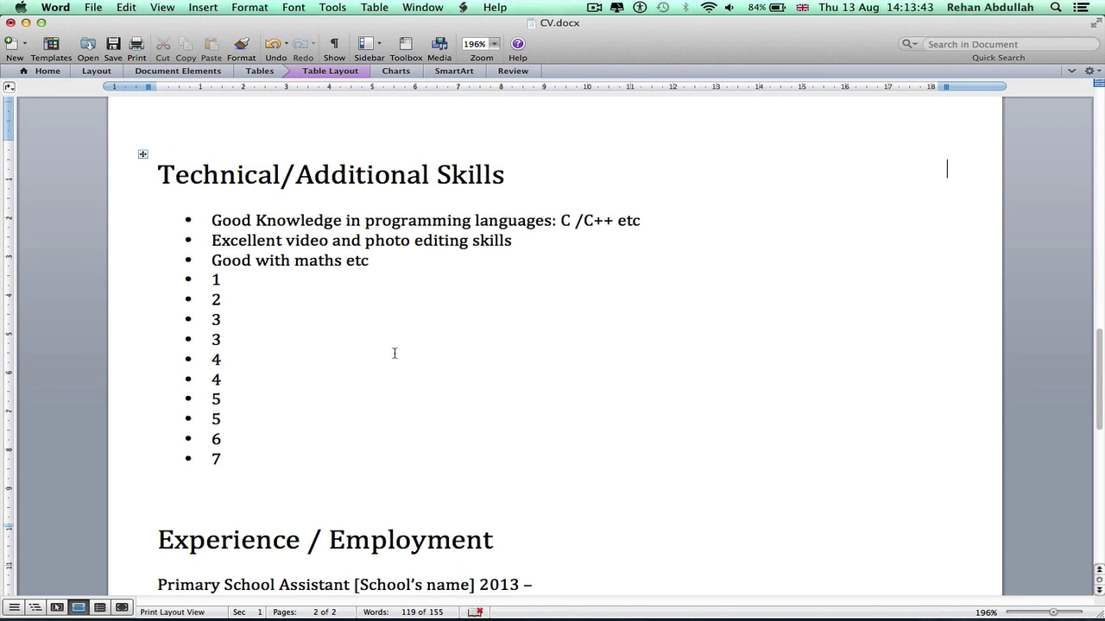
pyautogui.scroll(-5, 394, 353)
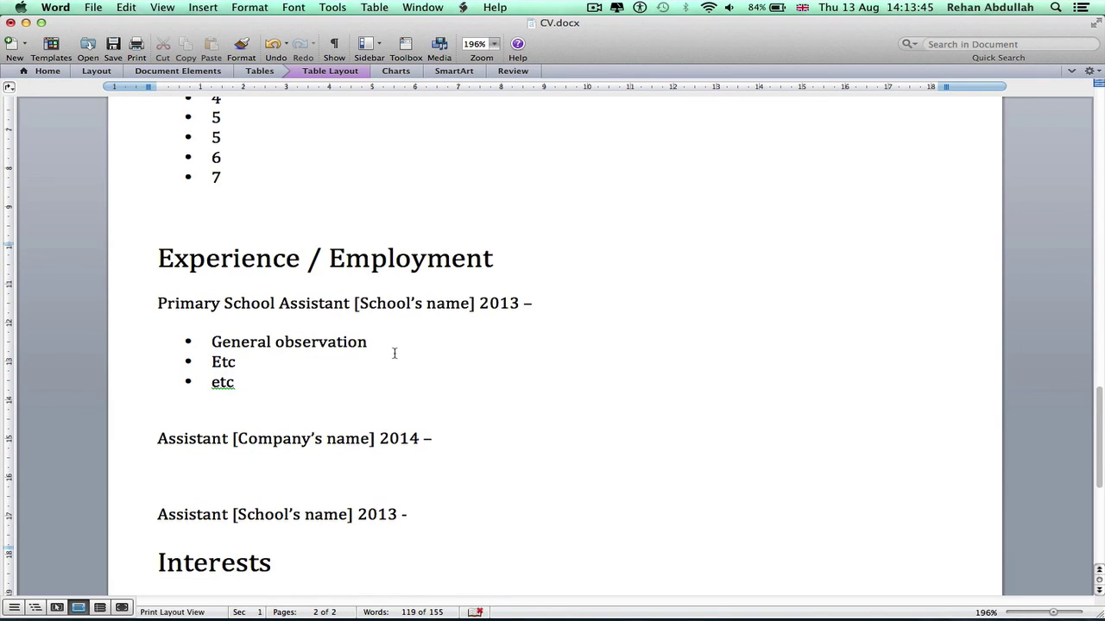
pyautogui.scroll(-2, 394, 353)
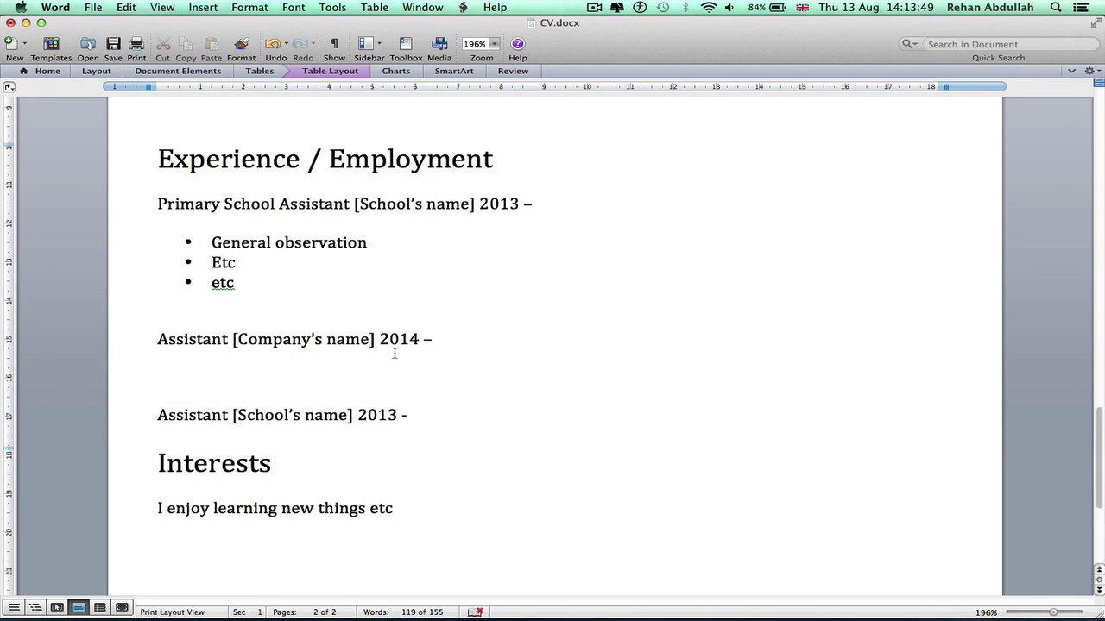
pyautogui.scroll(-3, 395, 427)
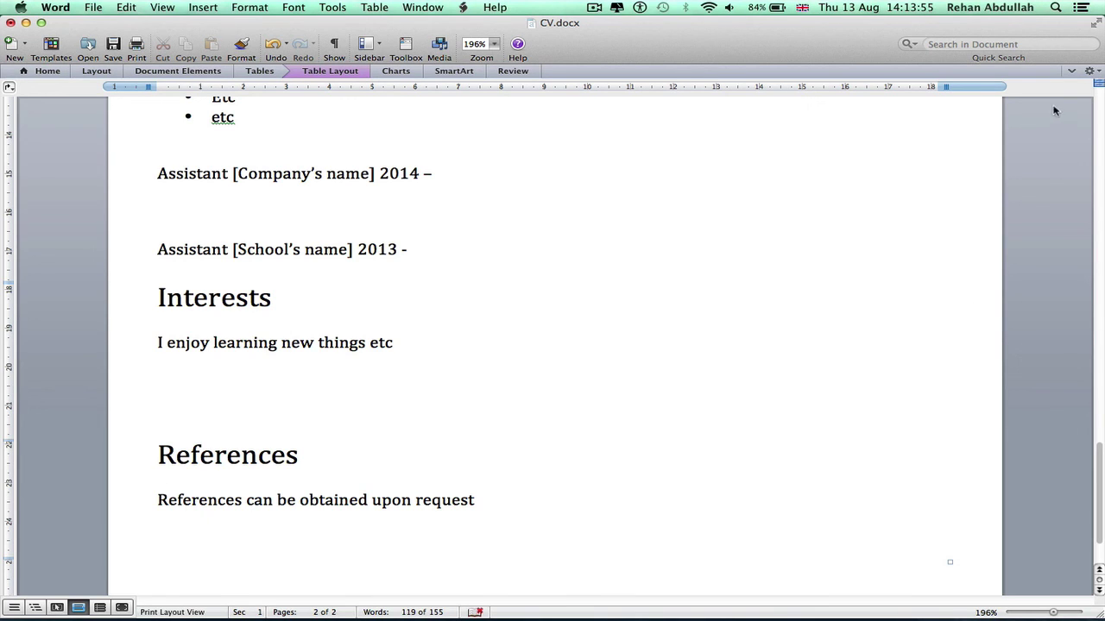
pyautogui.click(1073, 72)
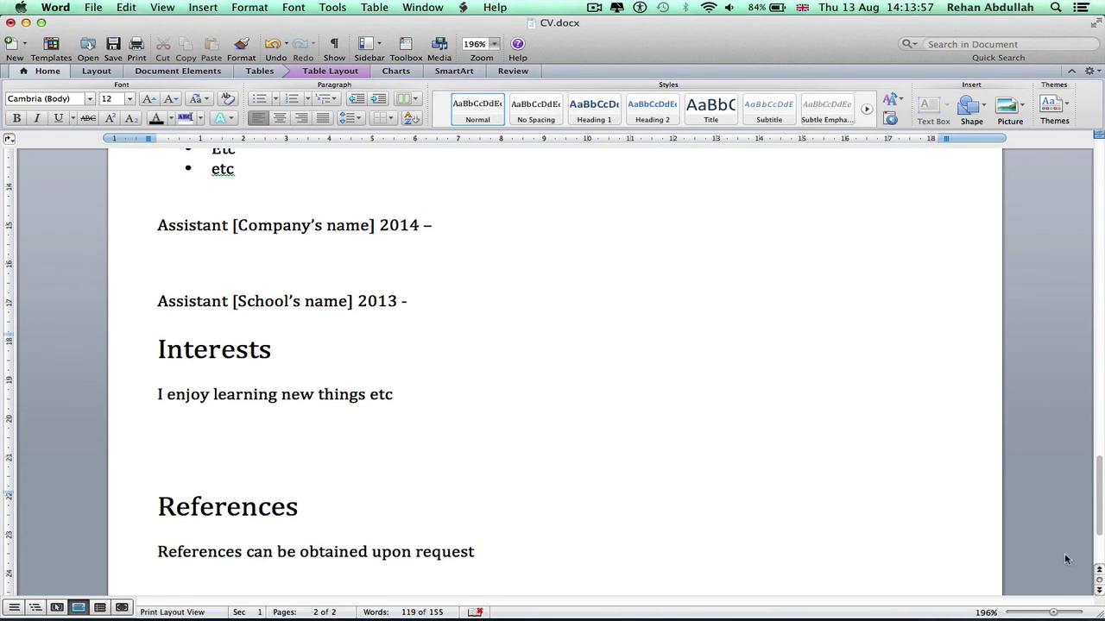
pyautogui.moveTo(1054, 609); pyautogui.dragTo(1034, 612)
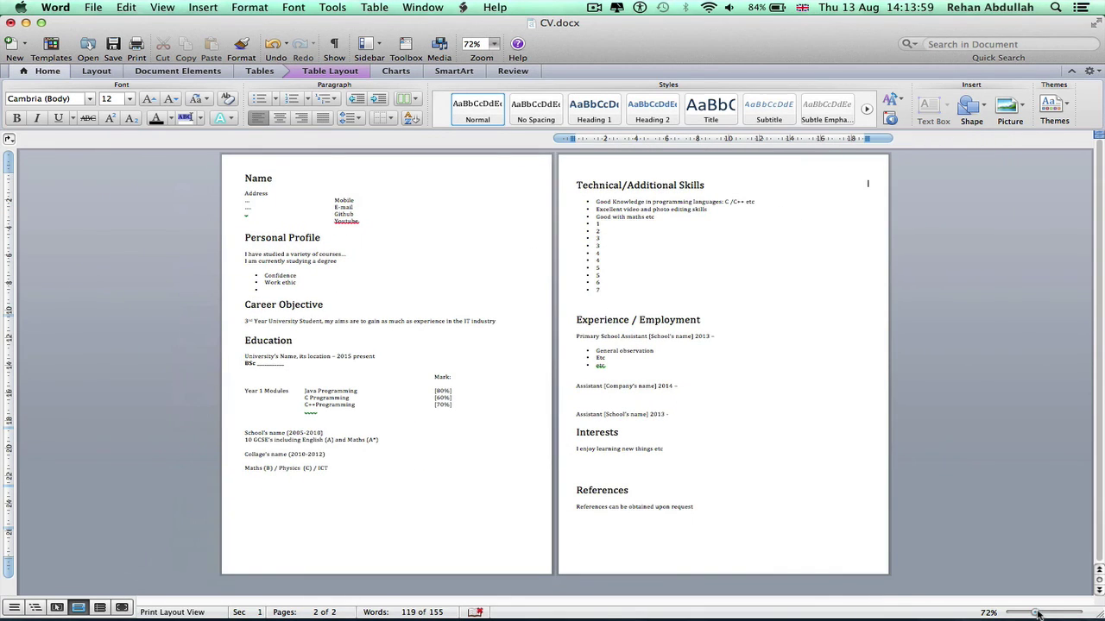